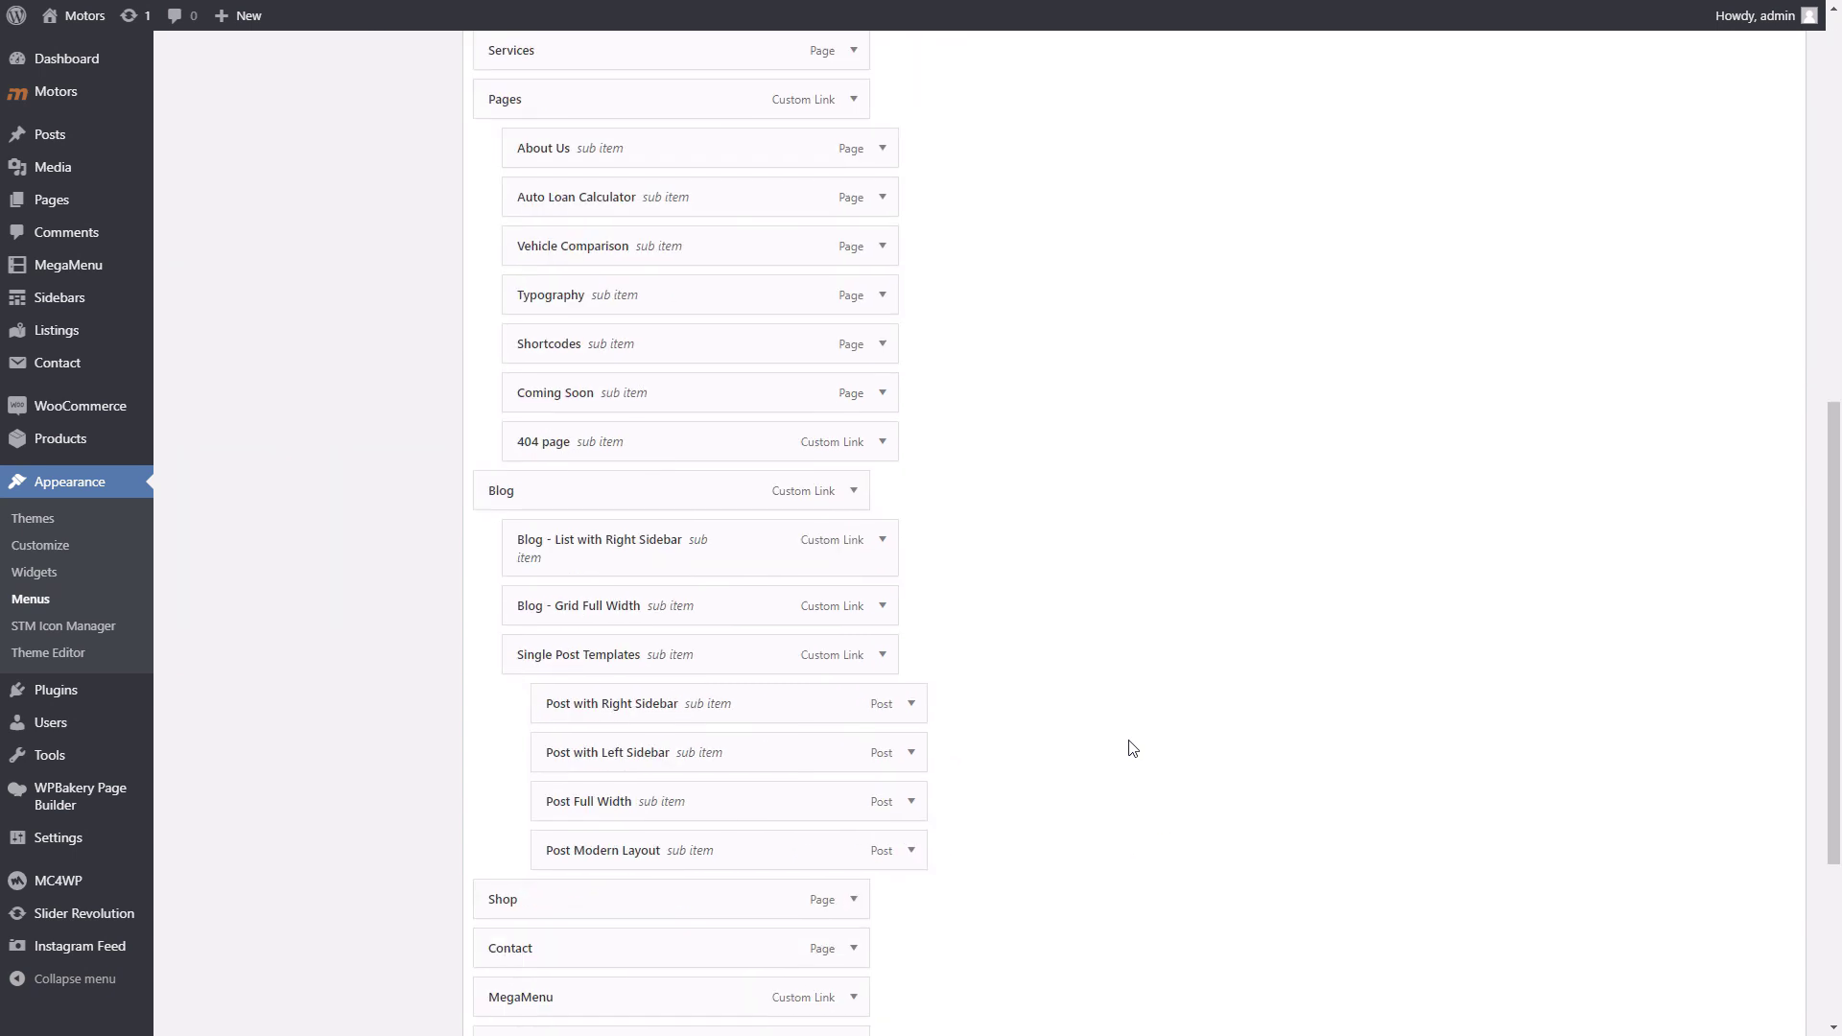
Nest the Special Offers item under MegaMenu and enable Menu As Title and Show Special Offers for it
drag(560, 698, 591, 751)
click(879, 751)
scroll(998, 737, down, 3)
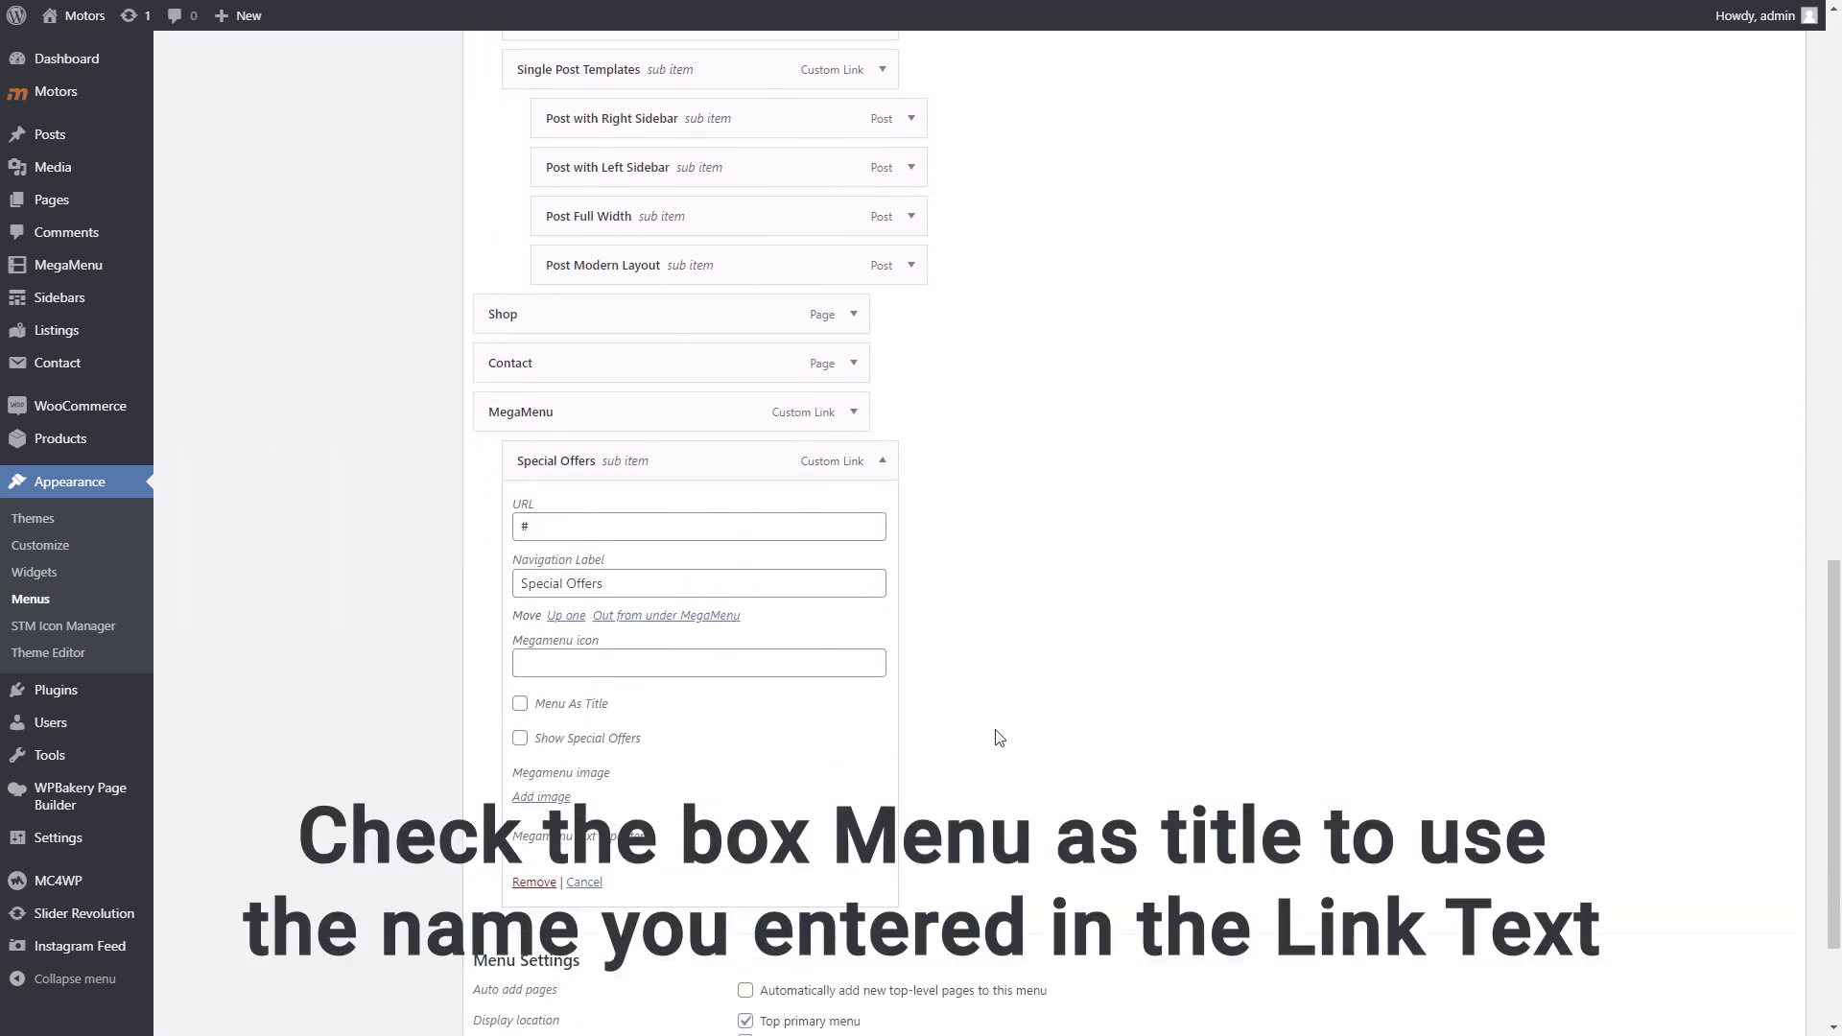
click(553, 706)
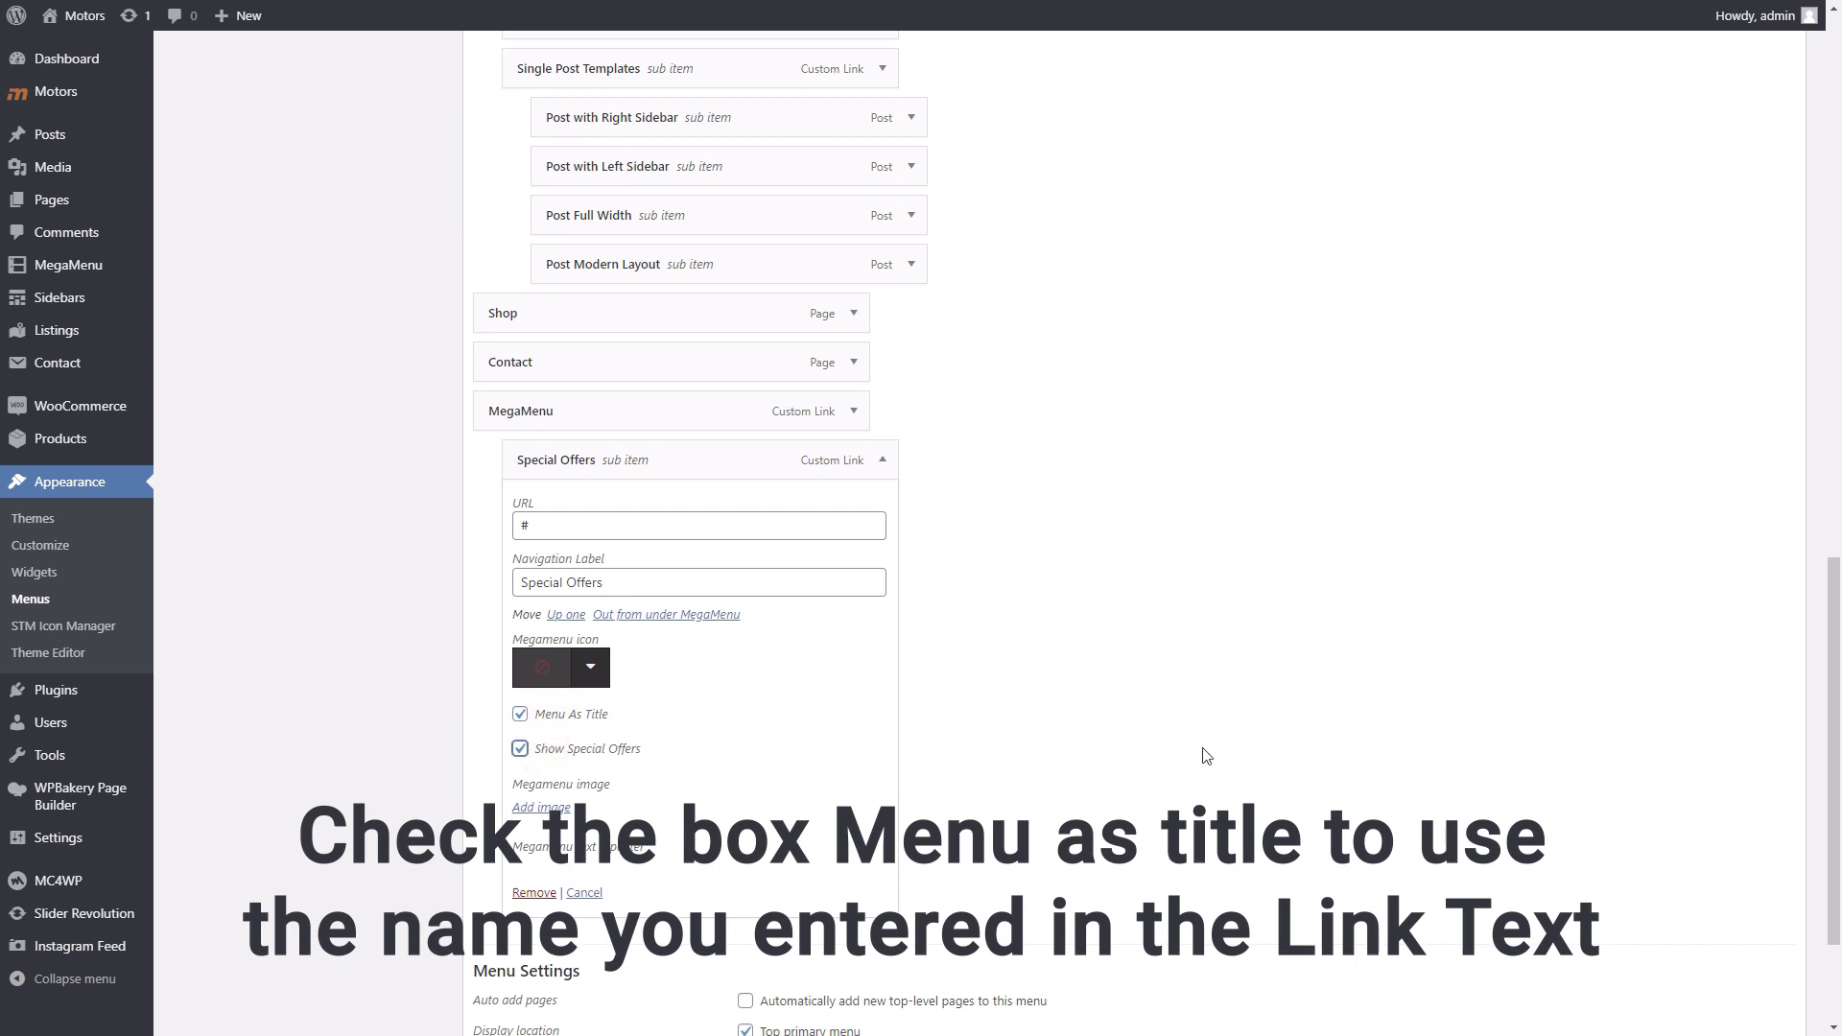
Save the primary menu and view the MegaMenu dropdown on the site's home page
scroll(1200, 752, down, 2)
click(1742, 919)
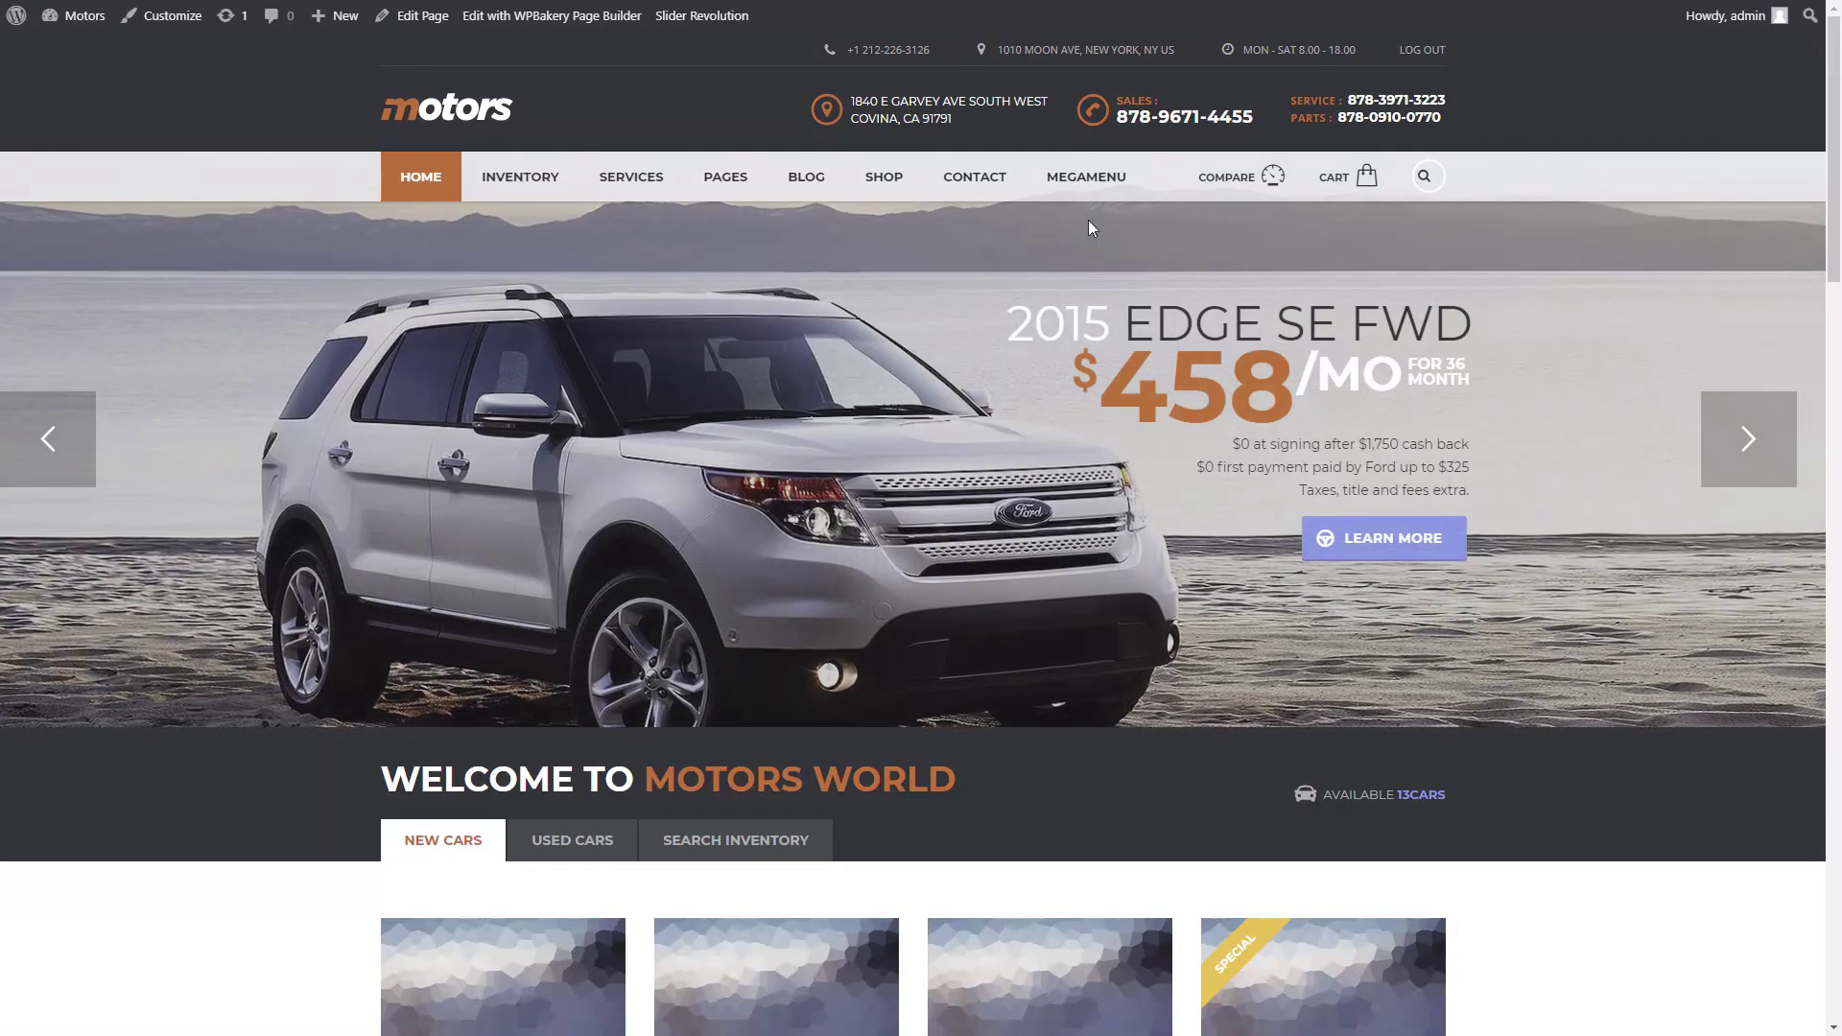
mouse_move(1092, 182)
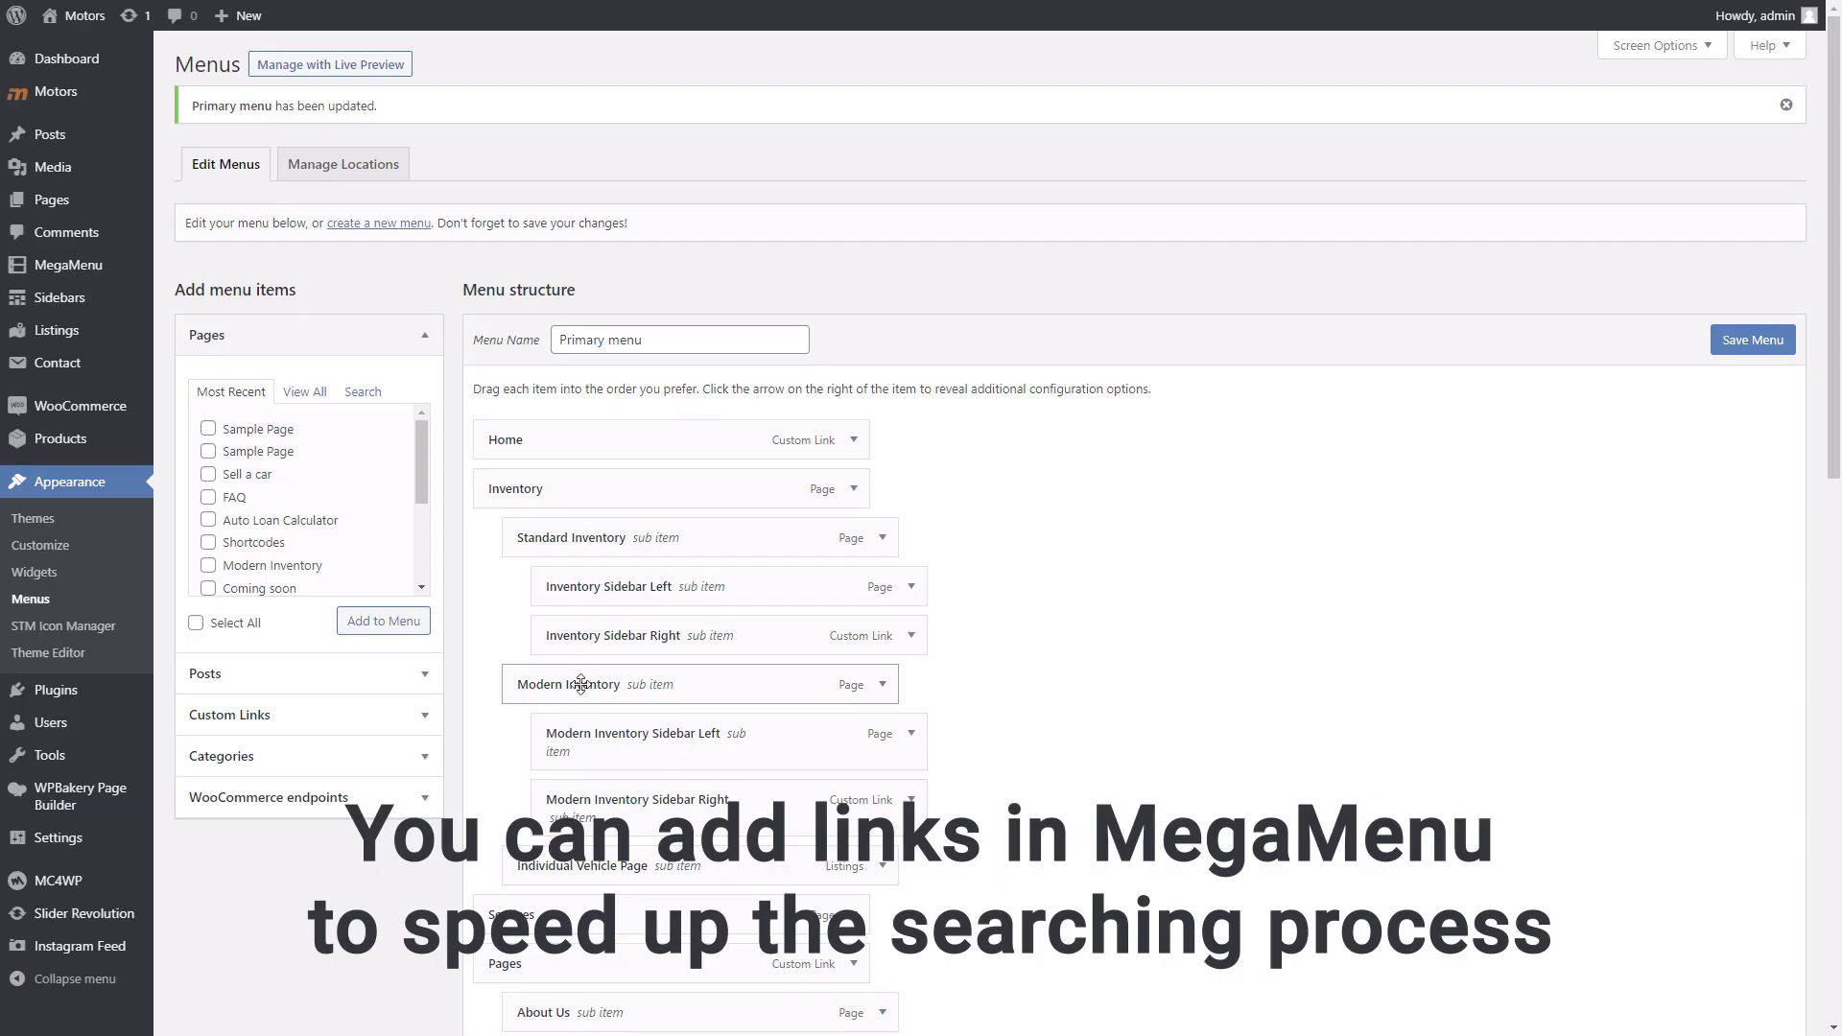
Add a custom link with the URL # and the link text New Vehicles to the menu
click(230, 417)
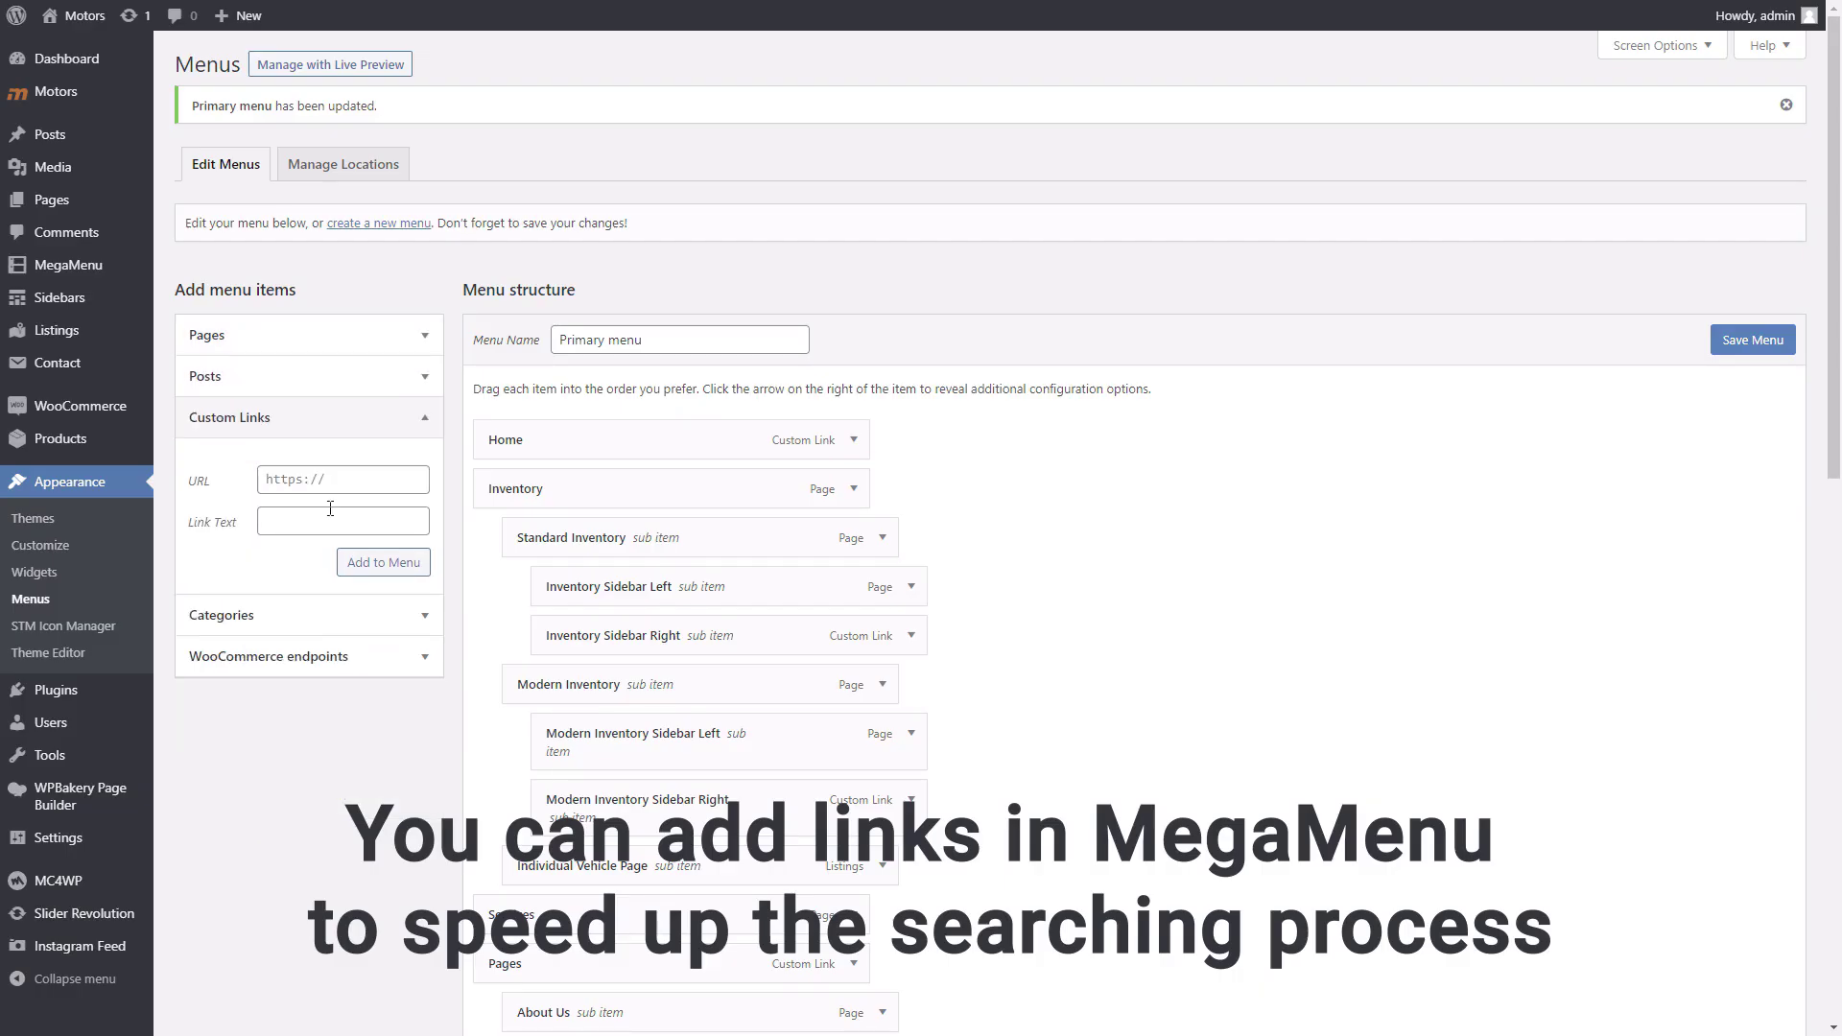
click(336, 480)
text(#)
click(334, 531)
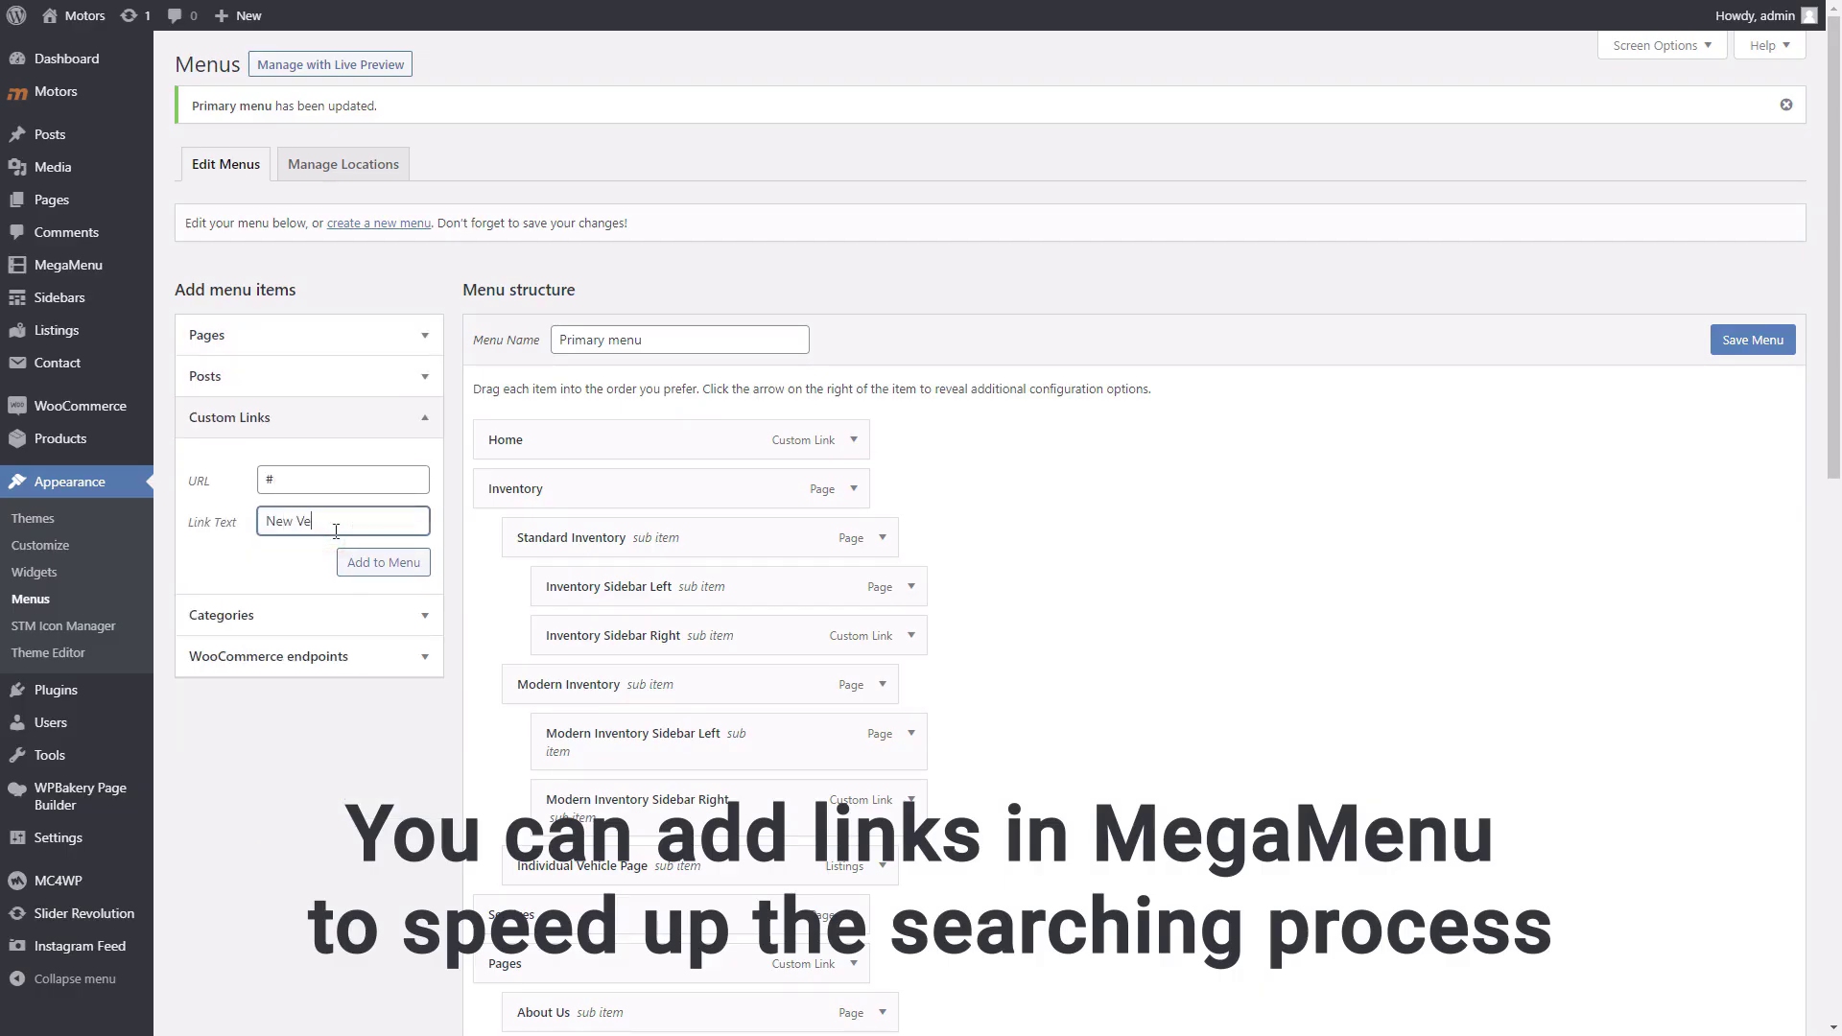
click(363, 561)
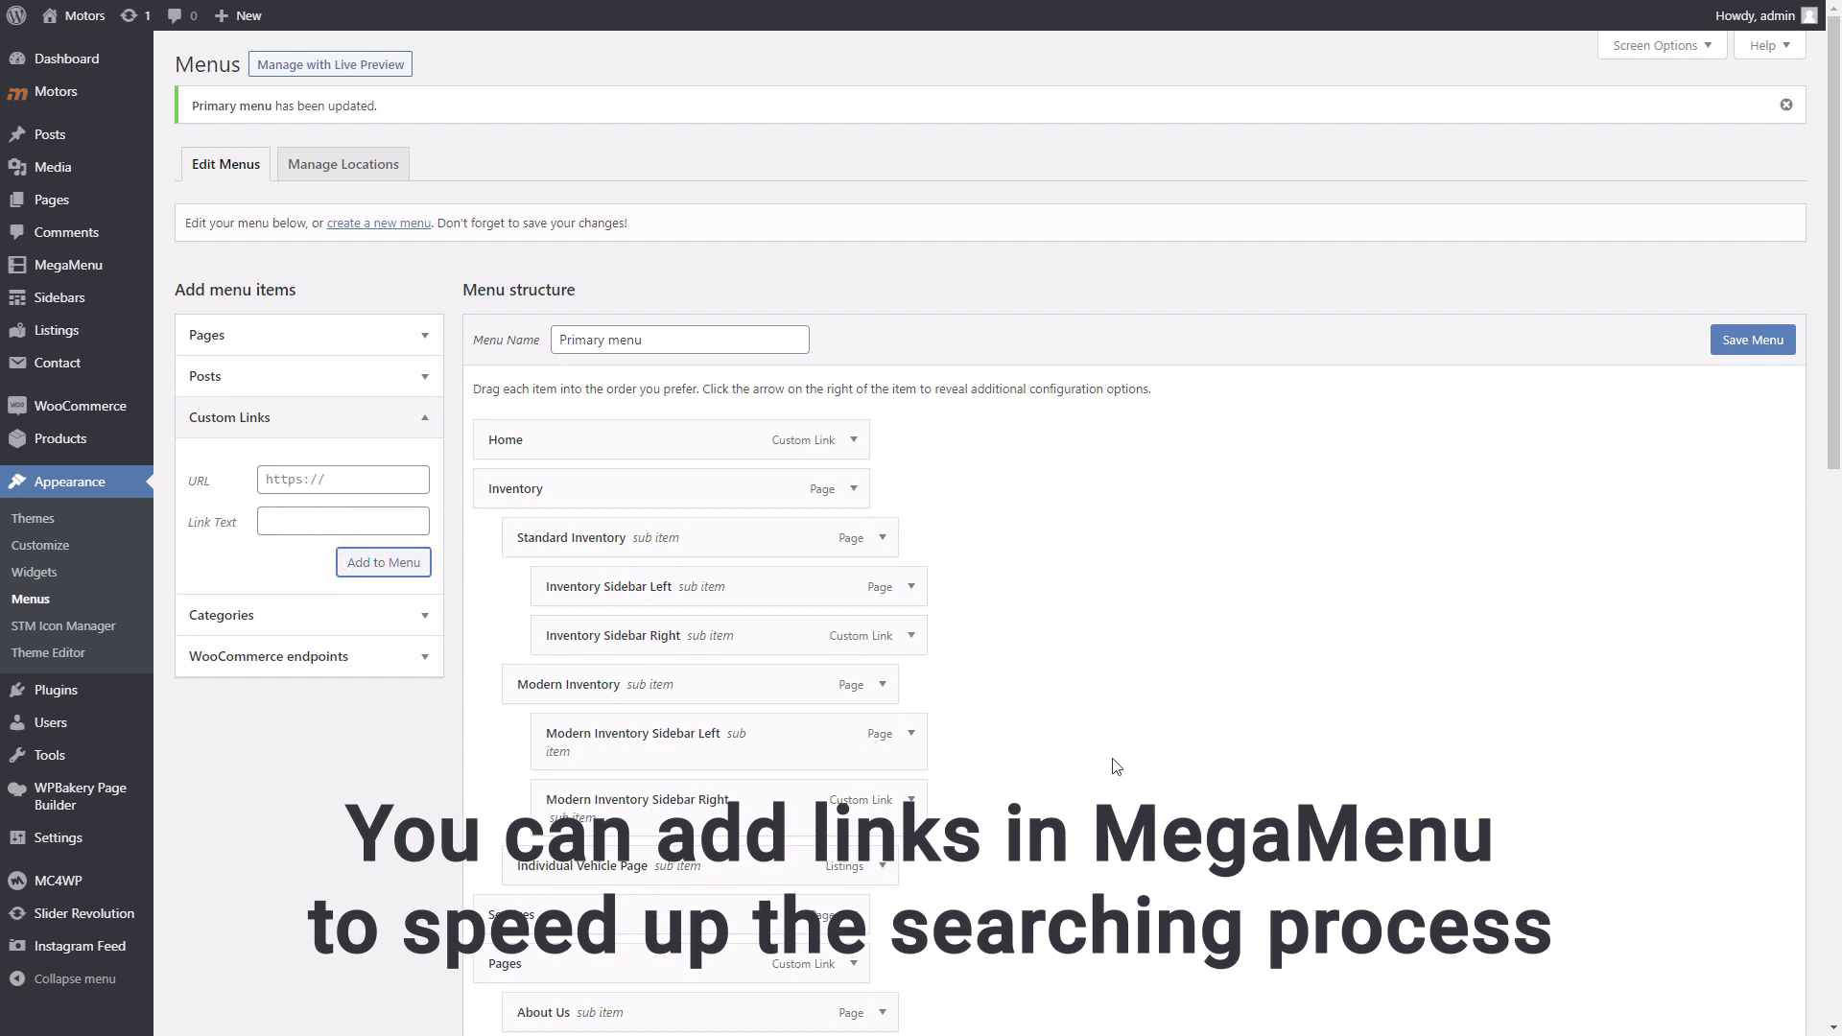
Nest the New Vehicles item under MegaMenu and enable Menu As Title for it
scroll(1112, 765, down, 10)
drag(703, 704, 740, 752)
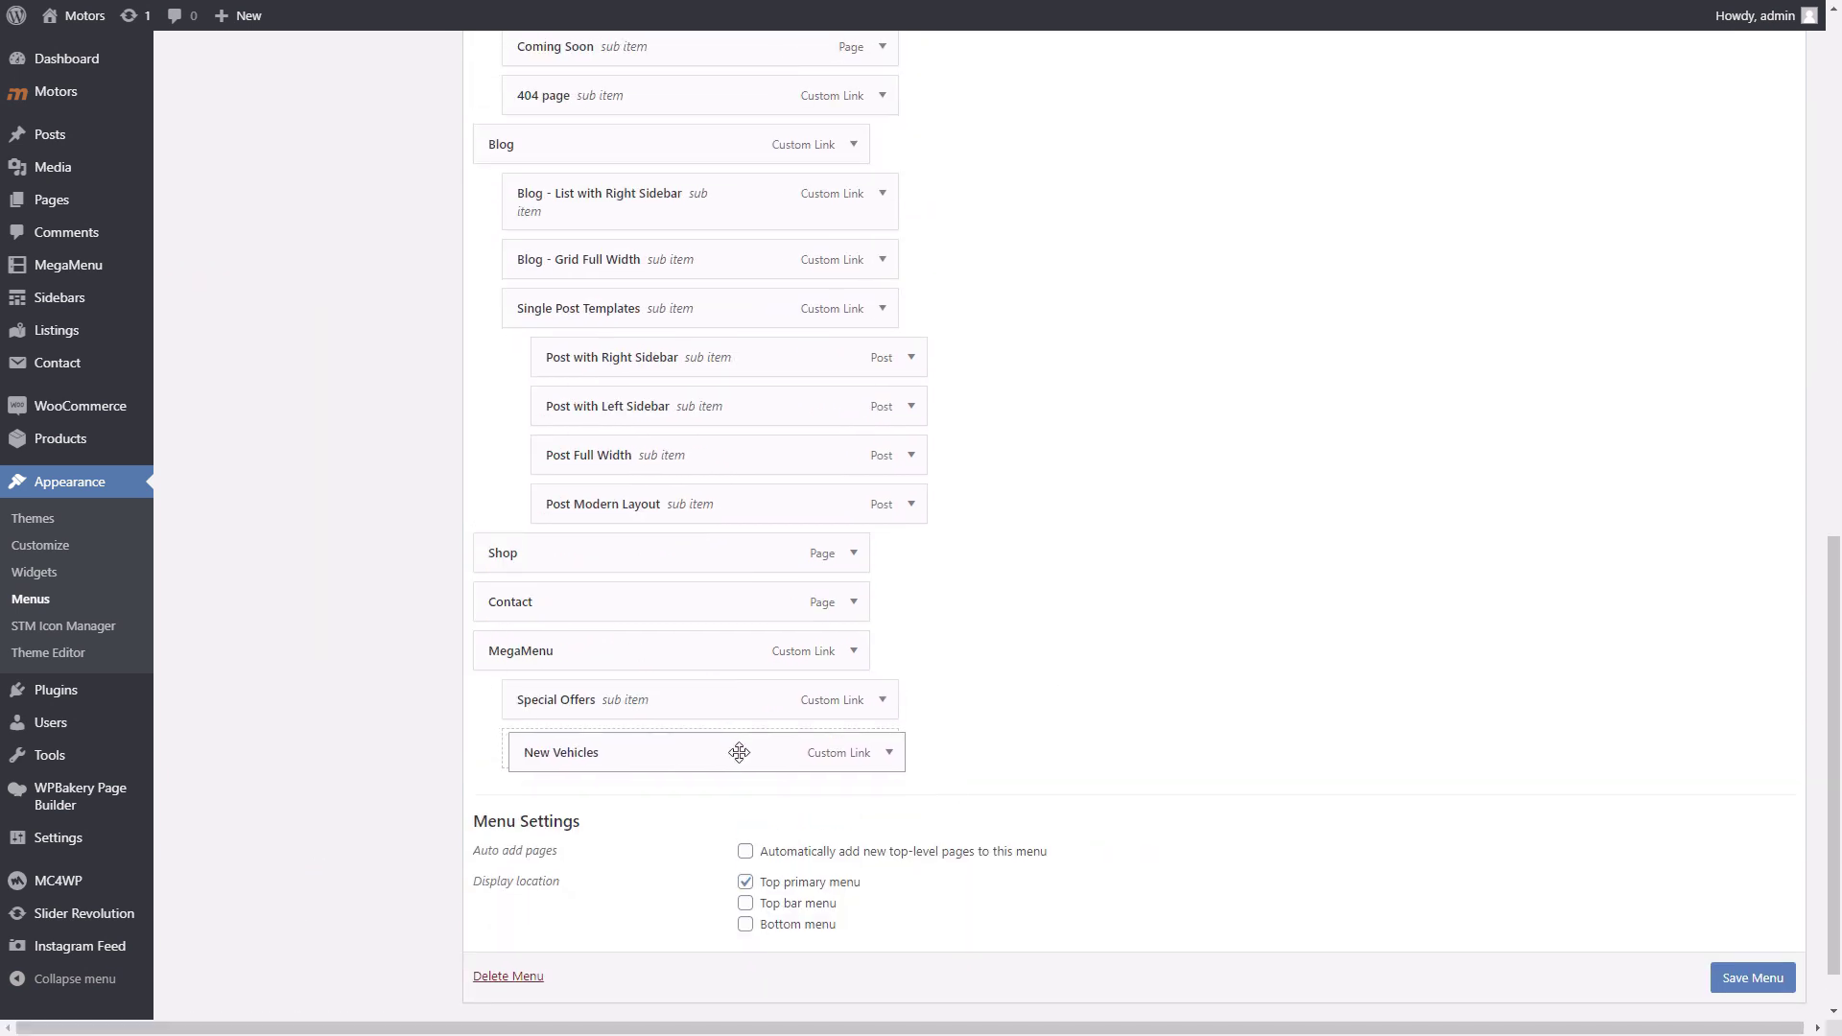
click(884, 753)
click(521, 998)
Add a custom link named New Cars with the copied inventory URL filtered by condition, and nest it under New Vehicles
scroll(1078, 691, down, 5)
scroll(1007, 691, up, 8)
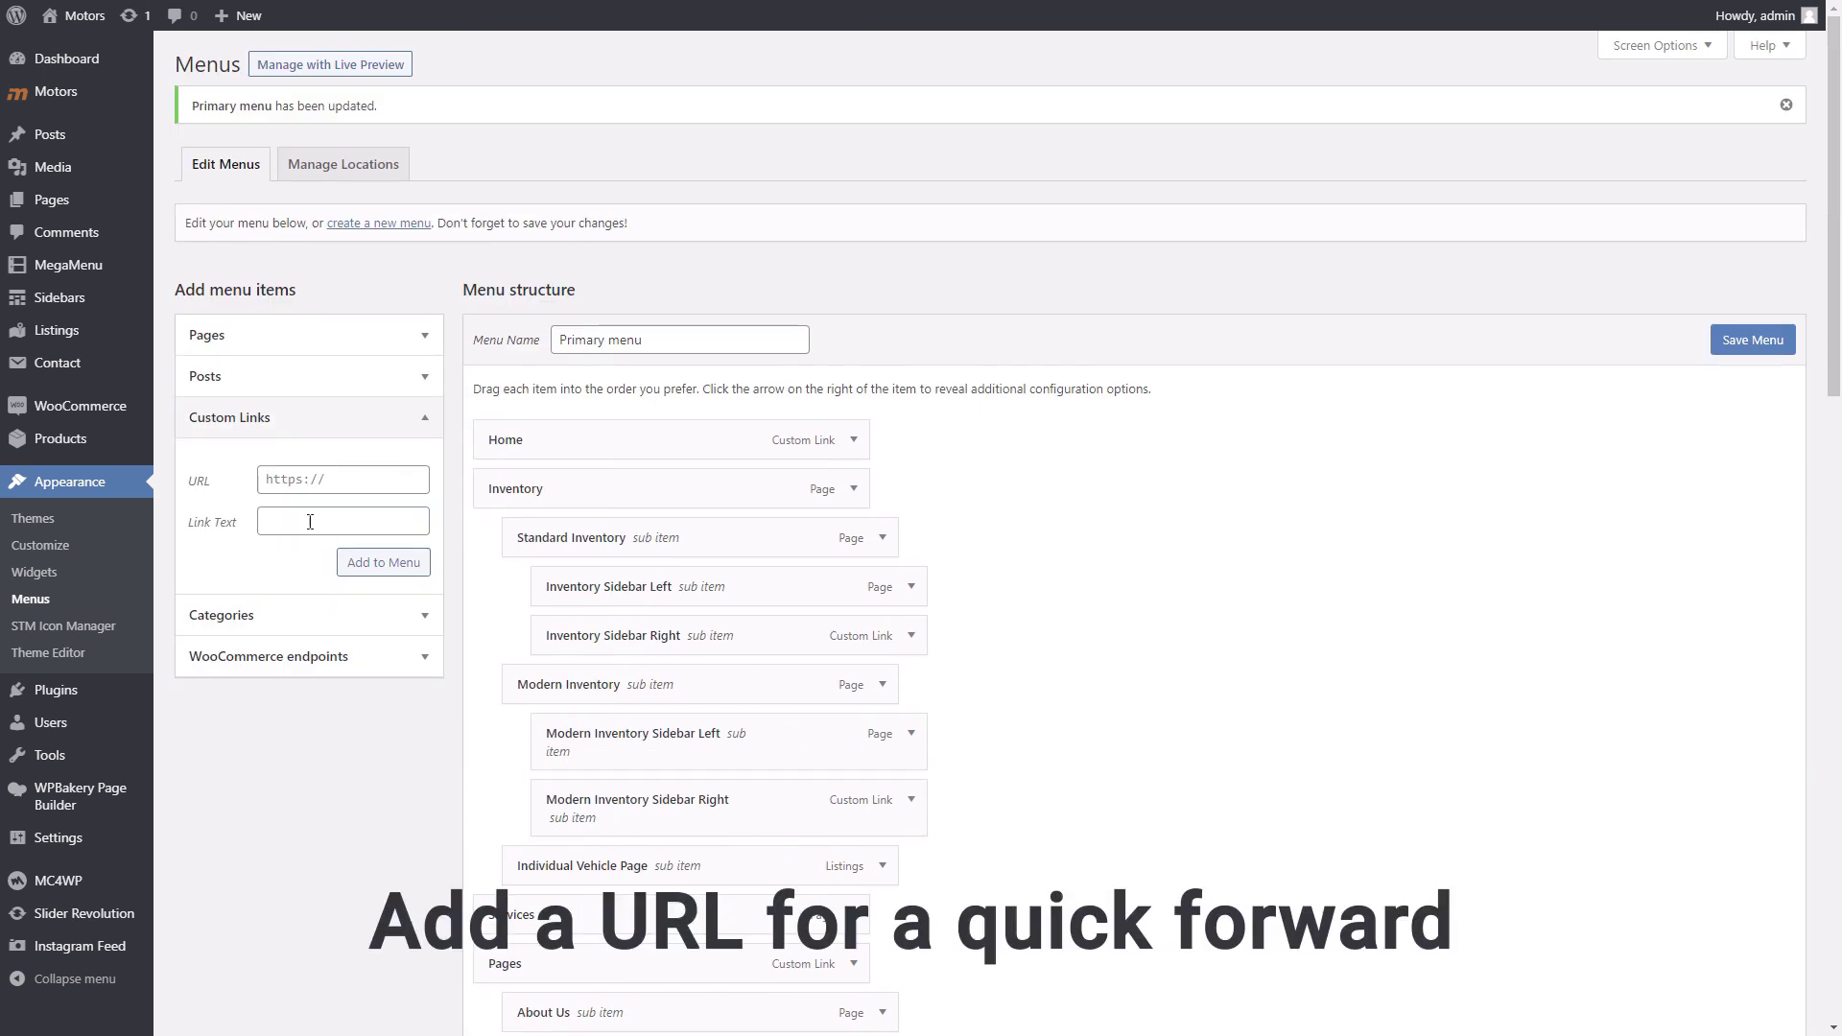
click(317, 478)
key(ctrl+v)
click(330, 522)
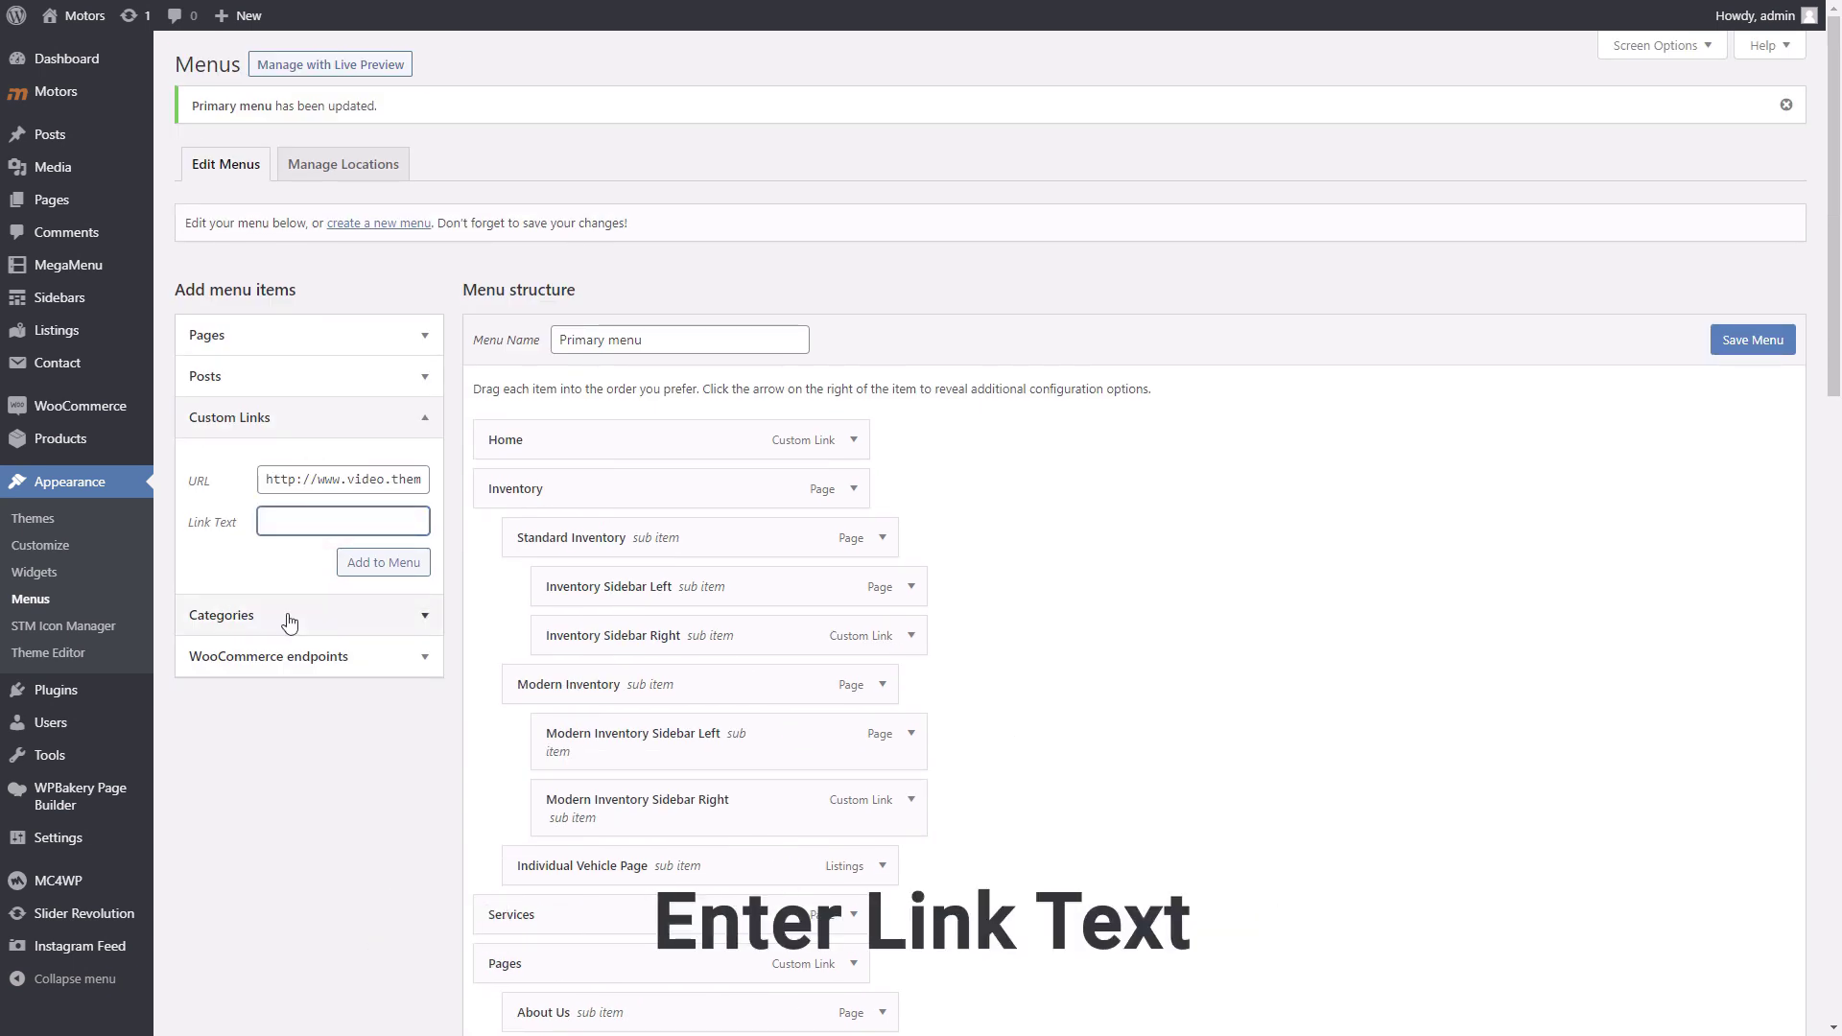
text(New Cars)
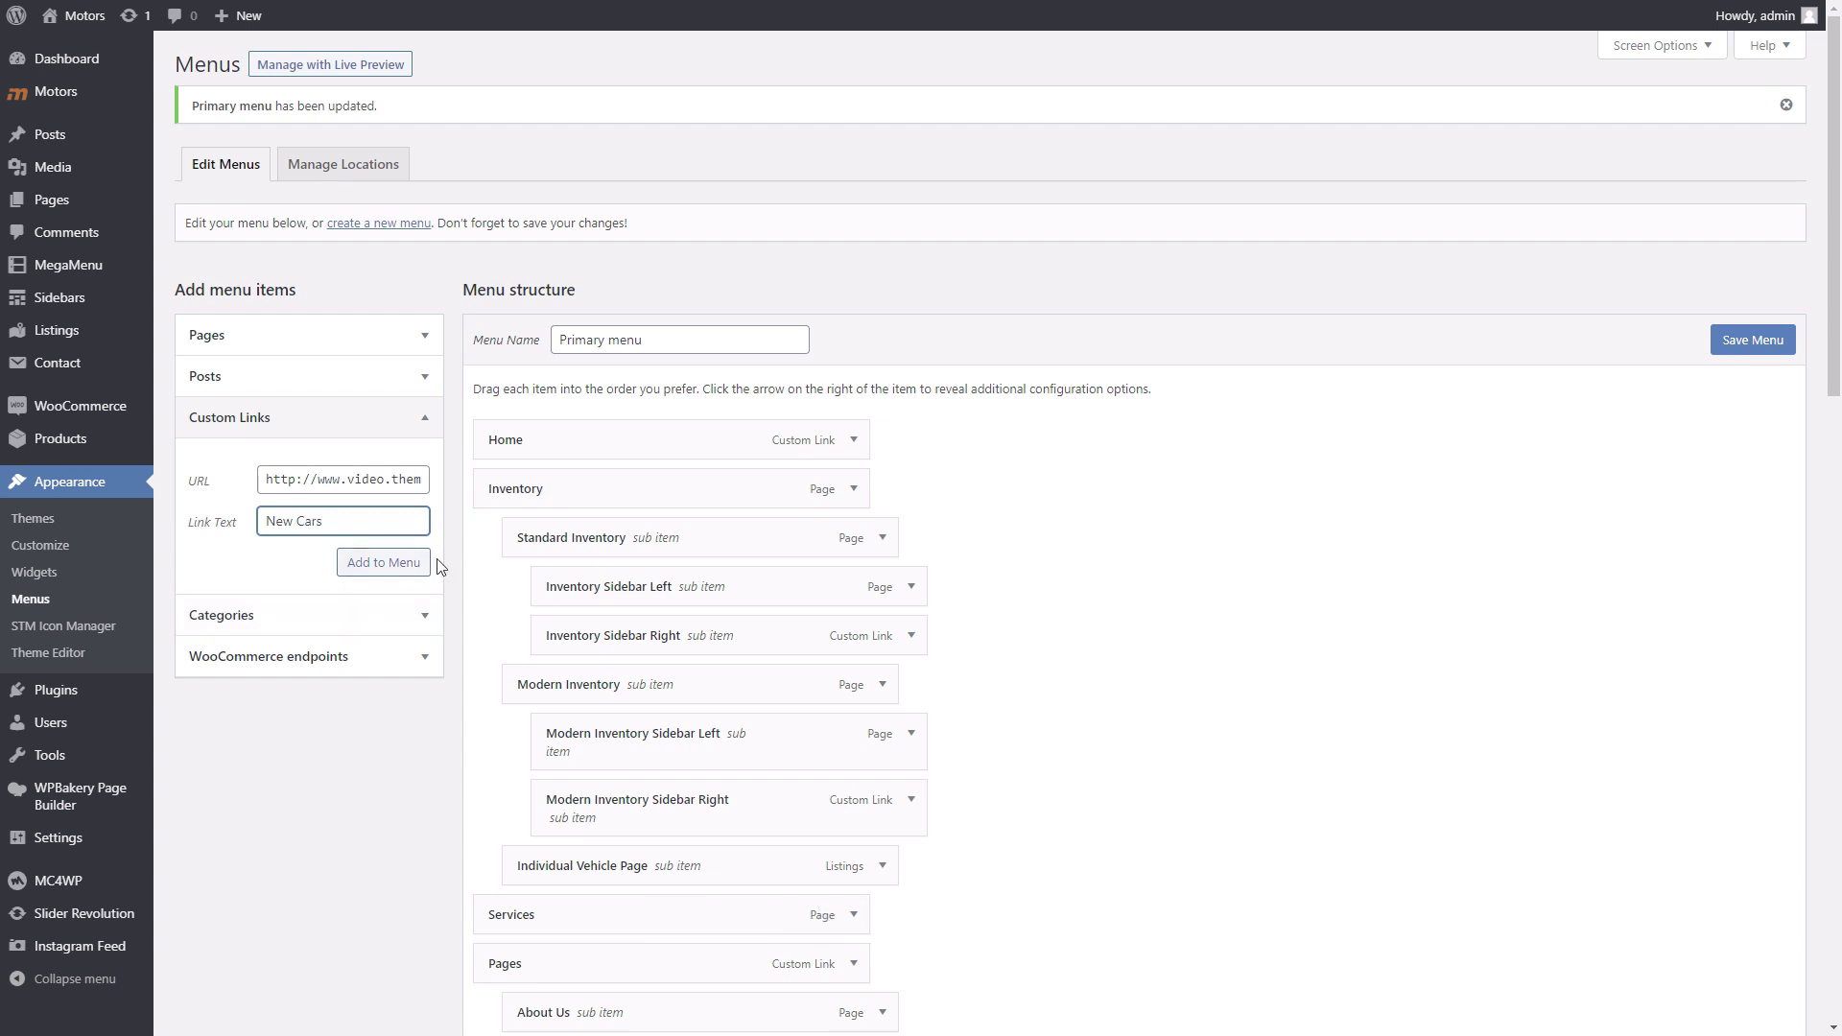
click(389, 564)
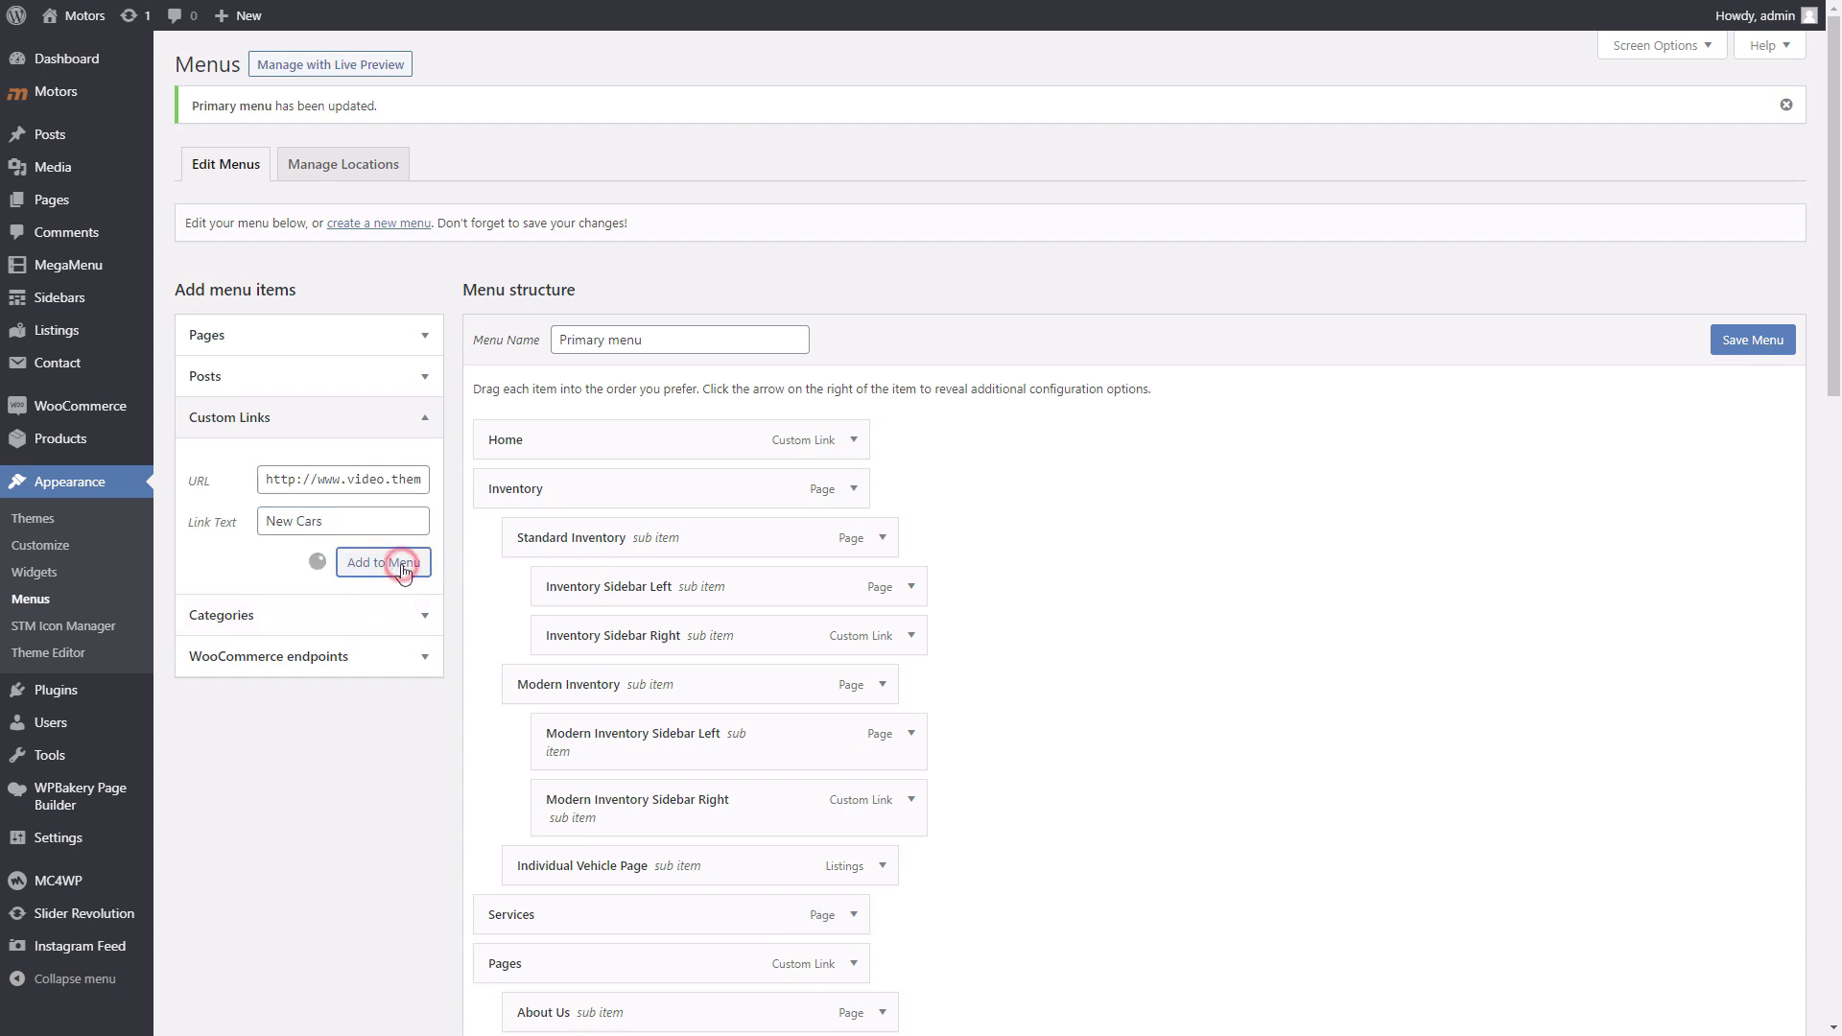
scroll(1014, 795, down, 17)
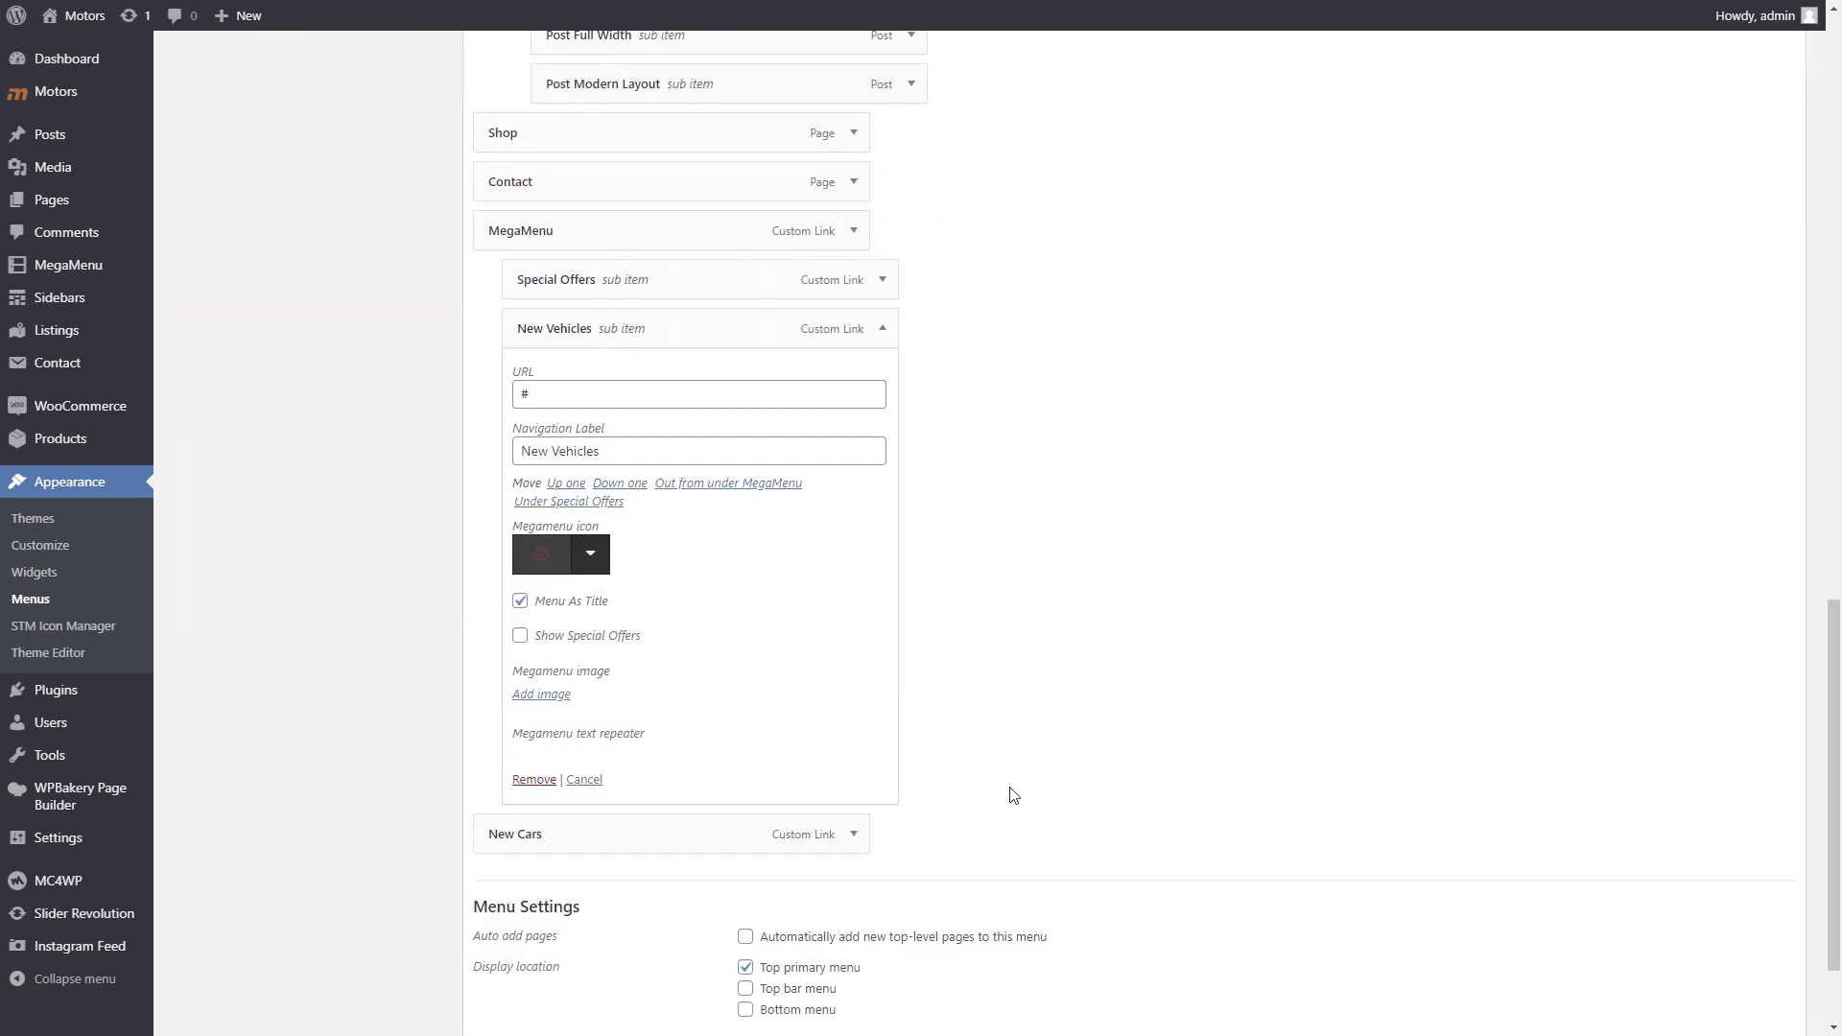
drag(705, 839, 606, 848)
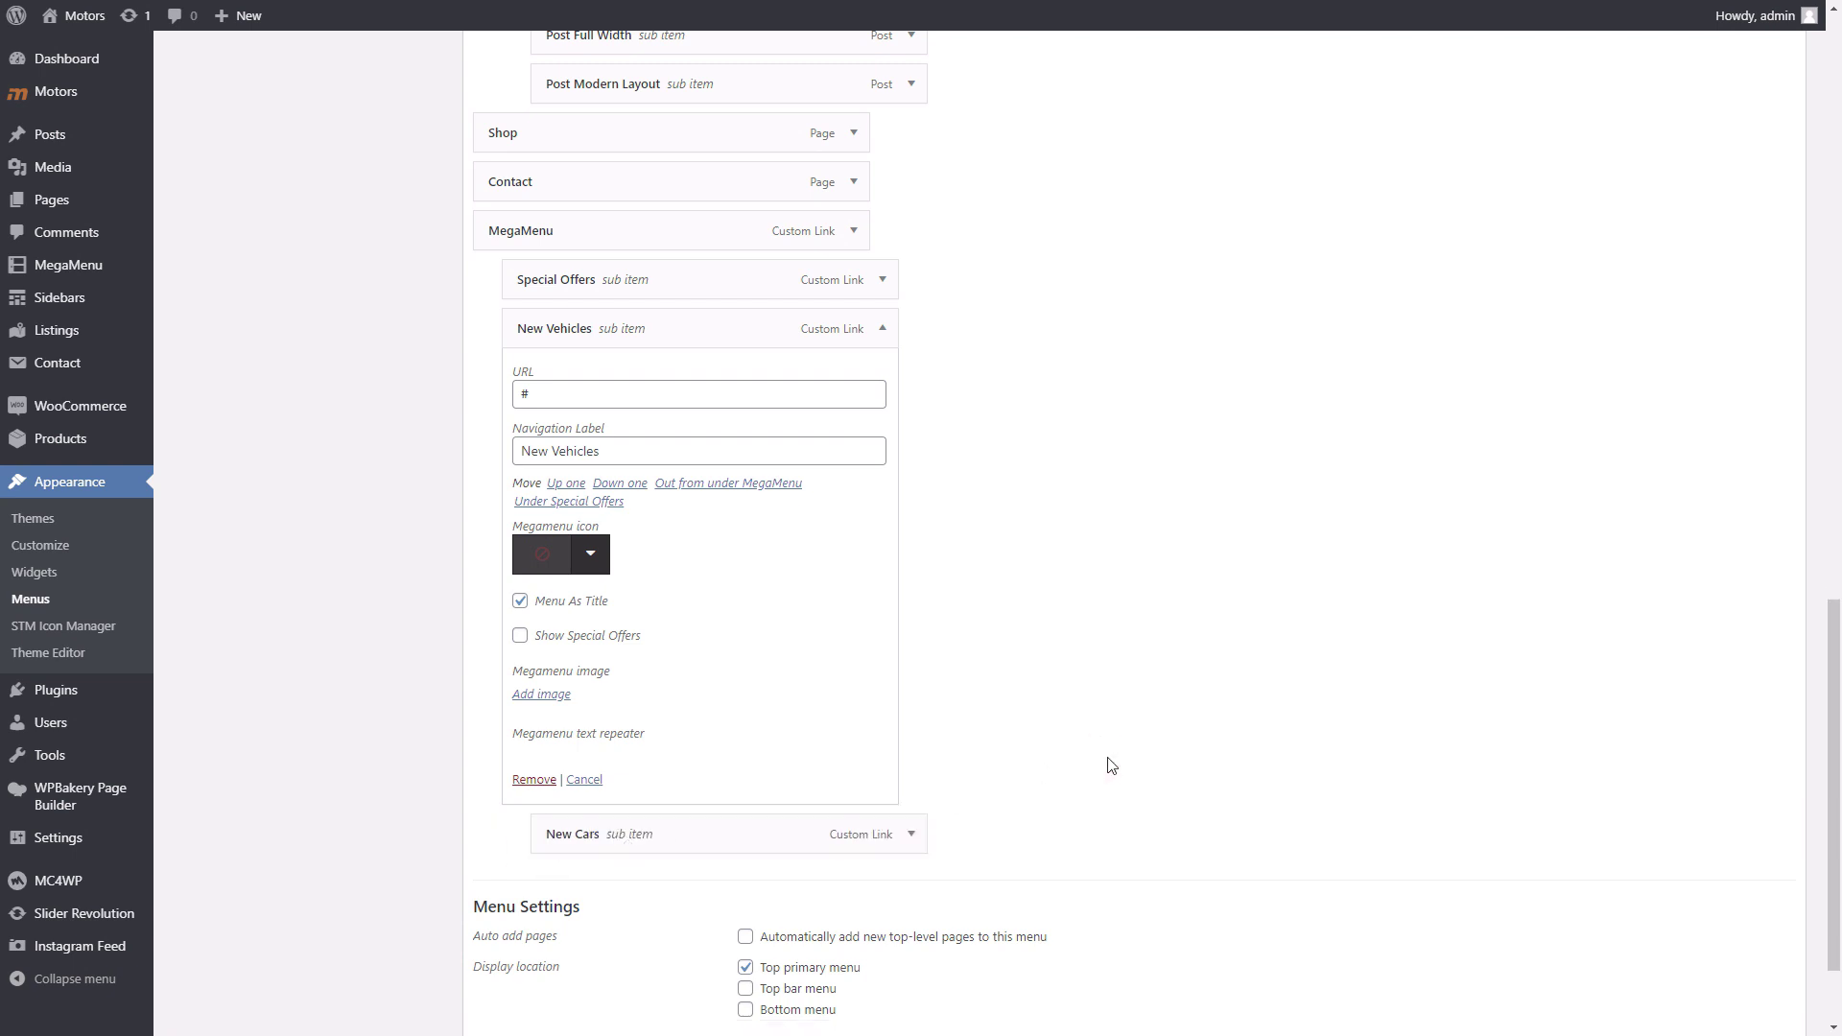
Give the New Cars item a round badge as its megamenu icon and save the menu
click(905, 700)
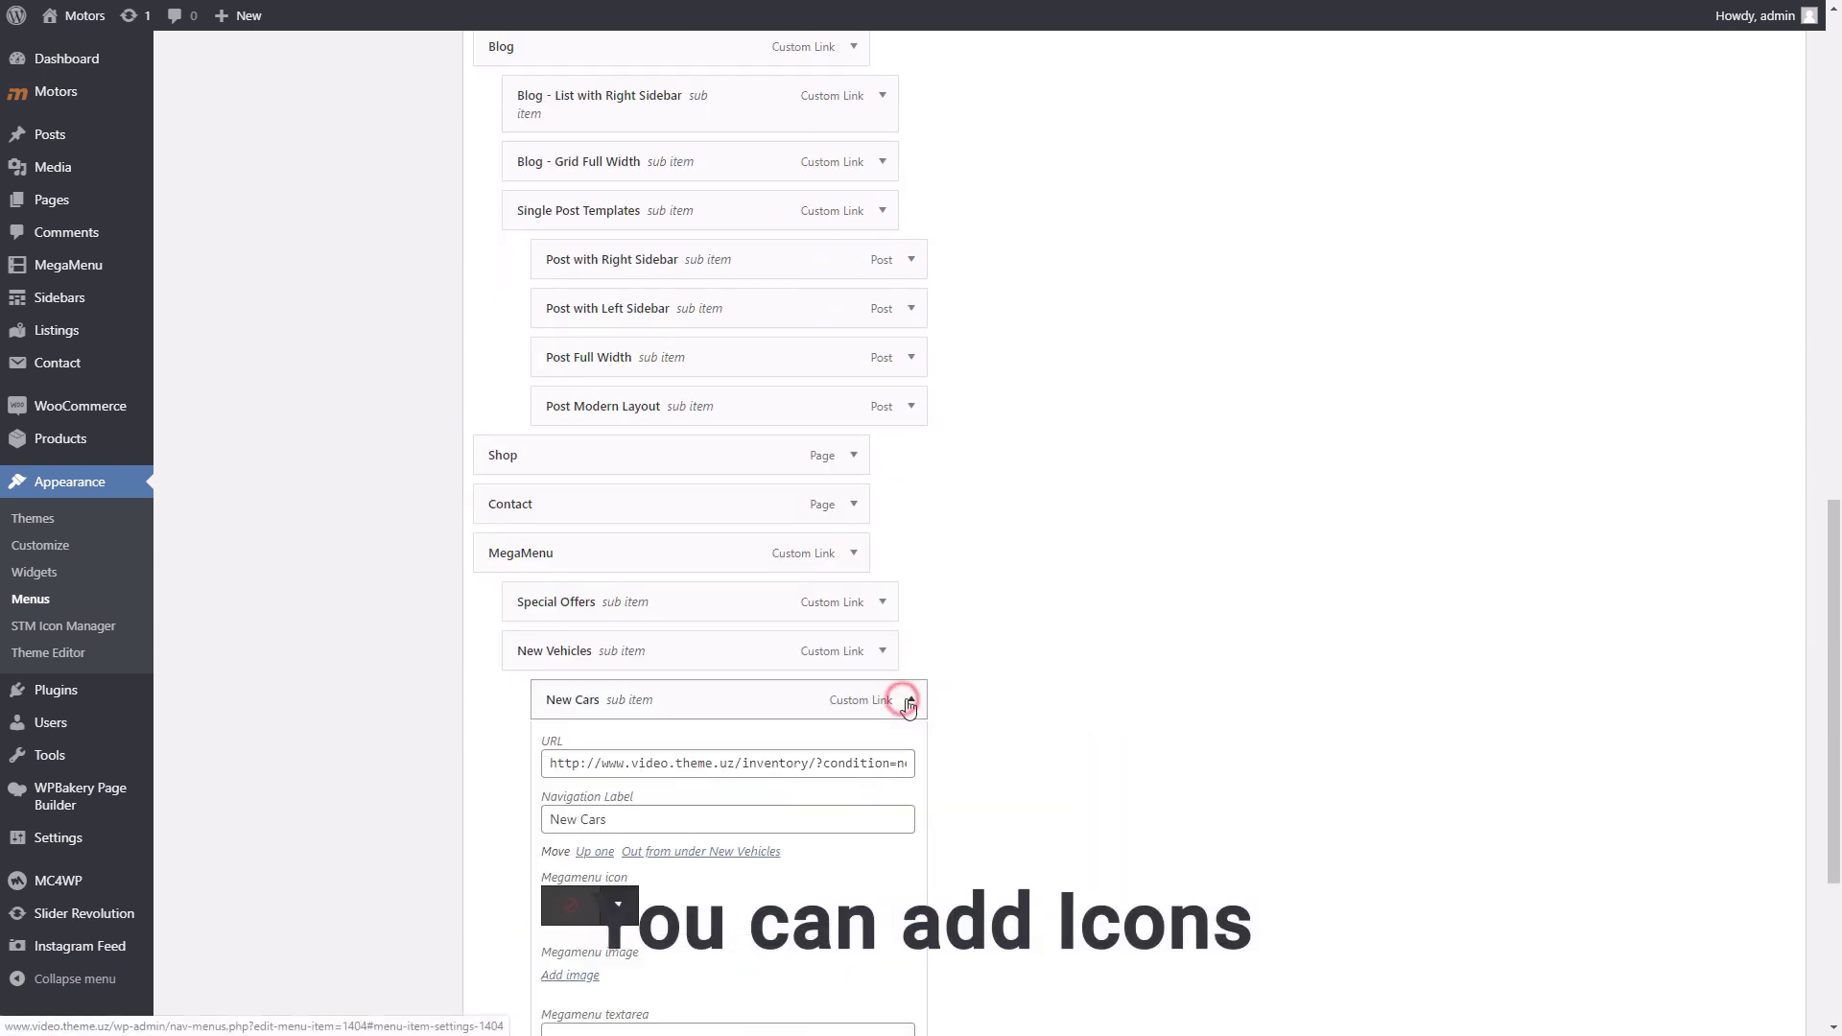
scroll(905, 700, down, 5)
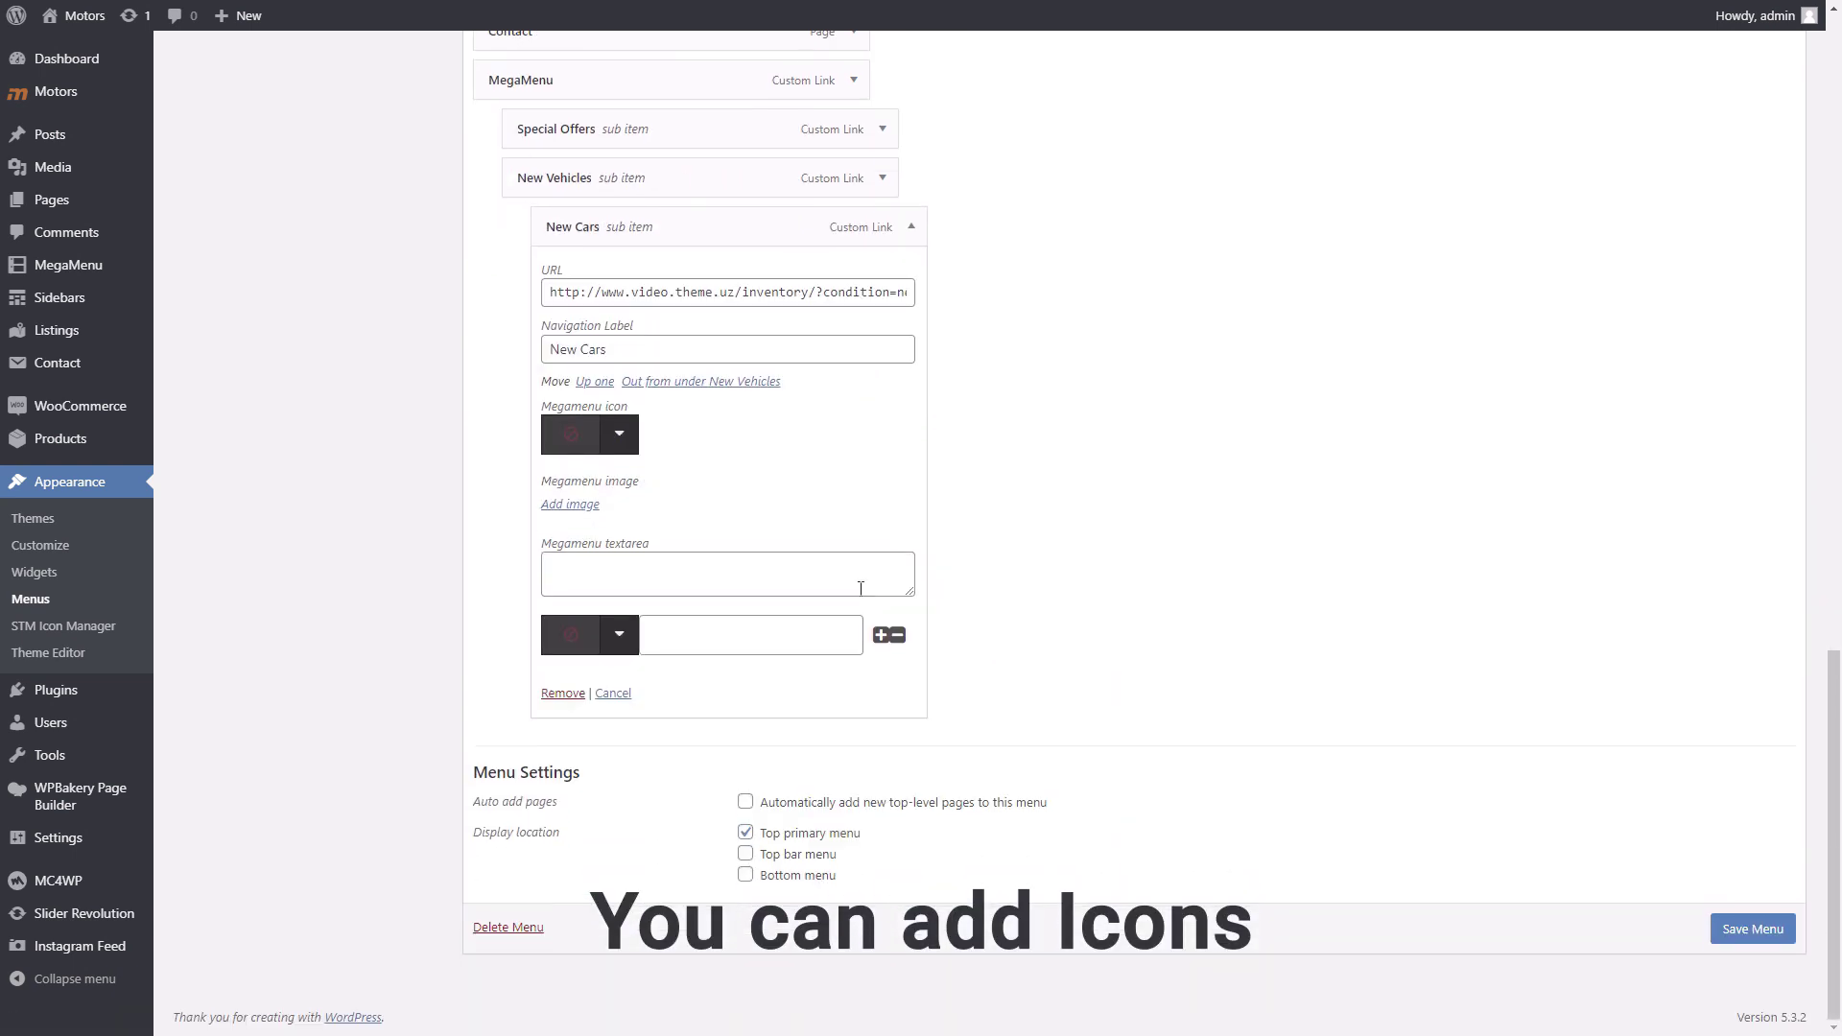
click(620, 437)
click(836, 662)
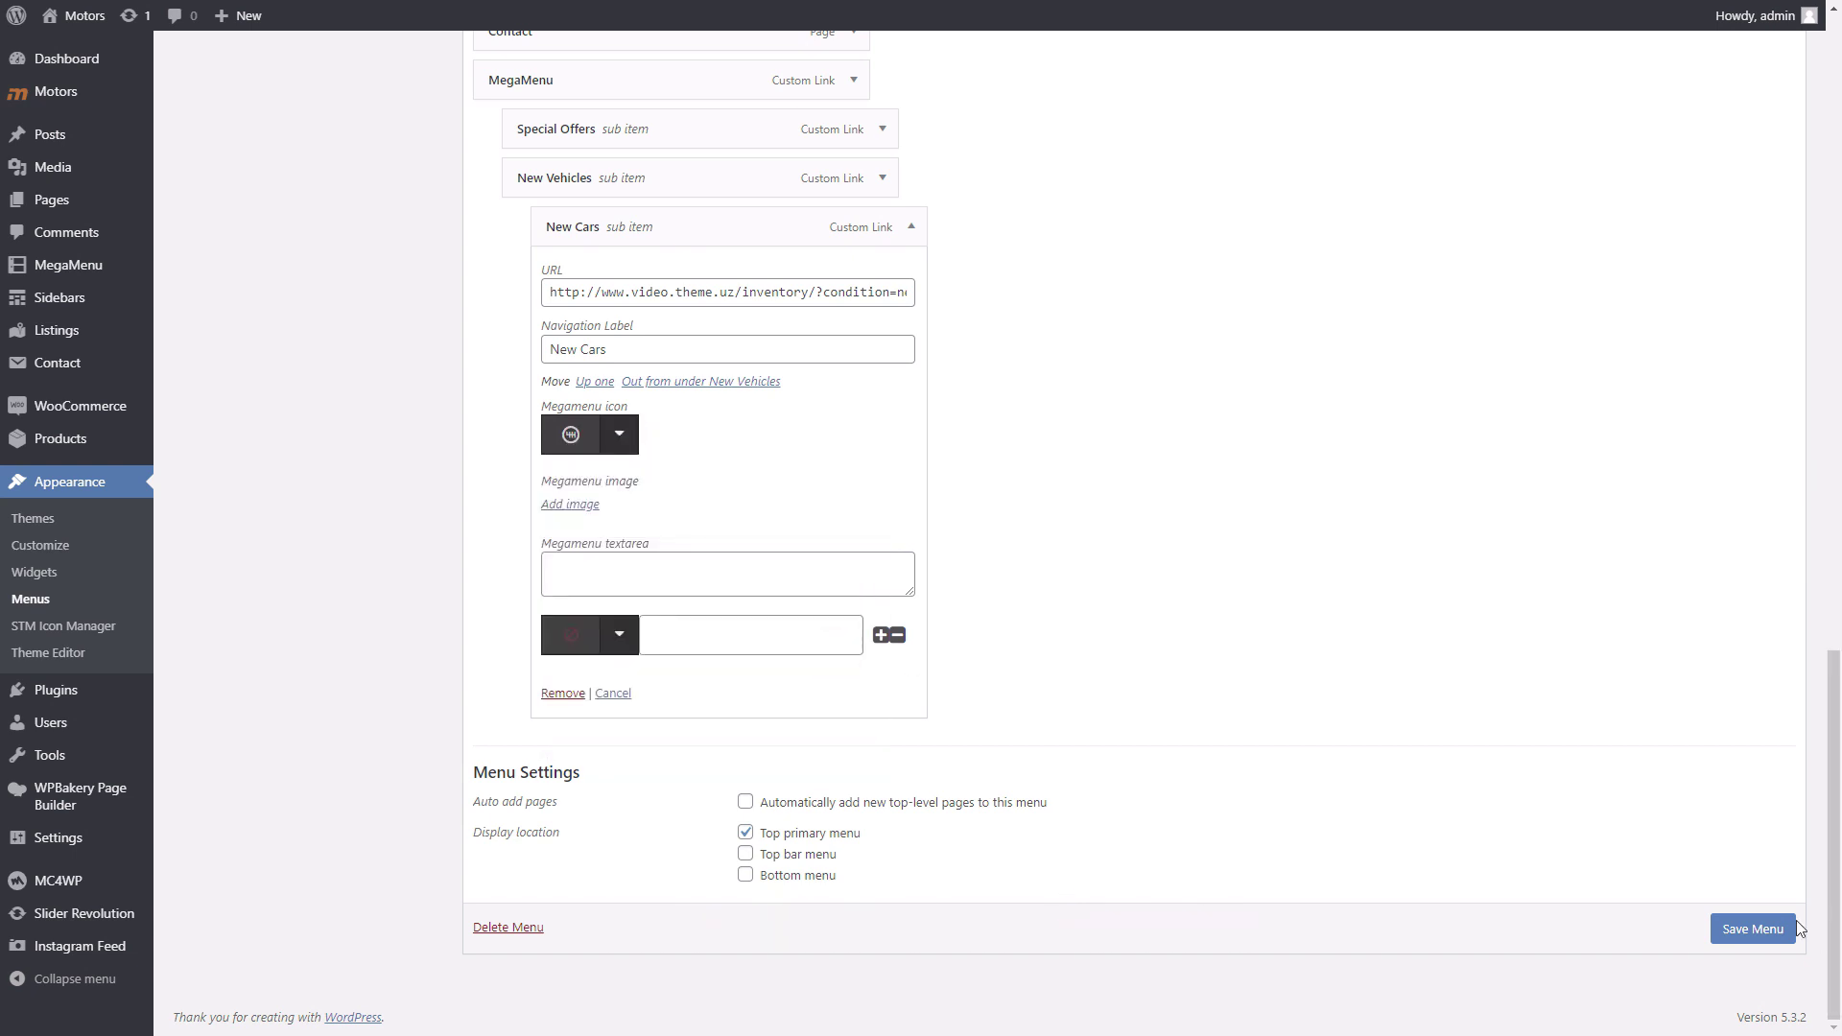
click(1753, 929)
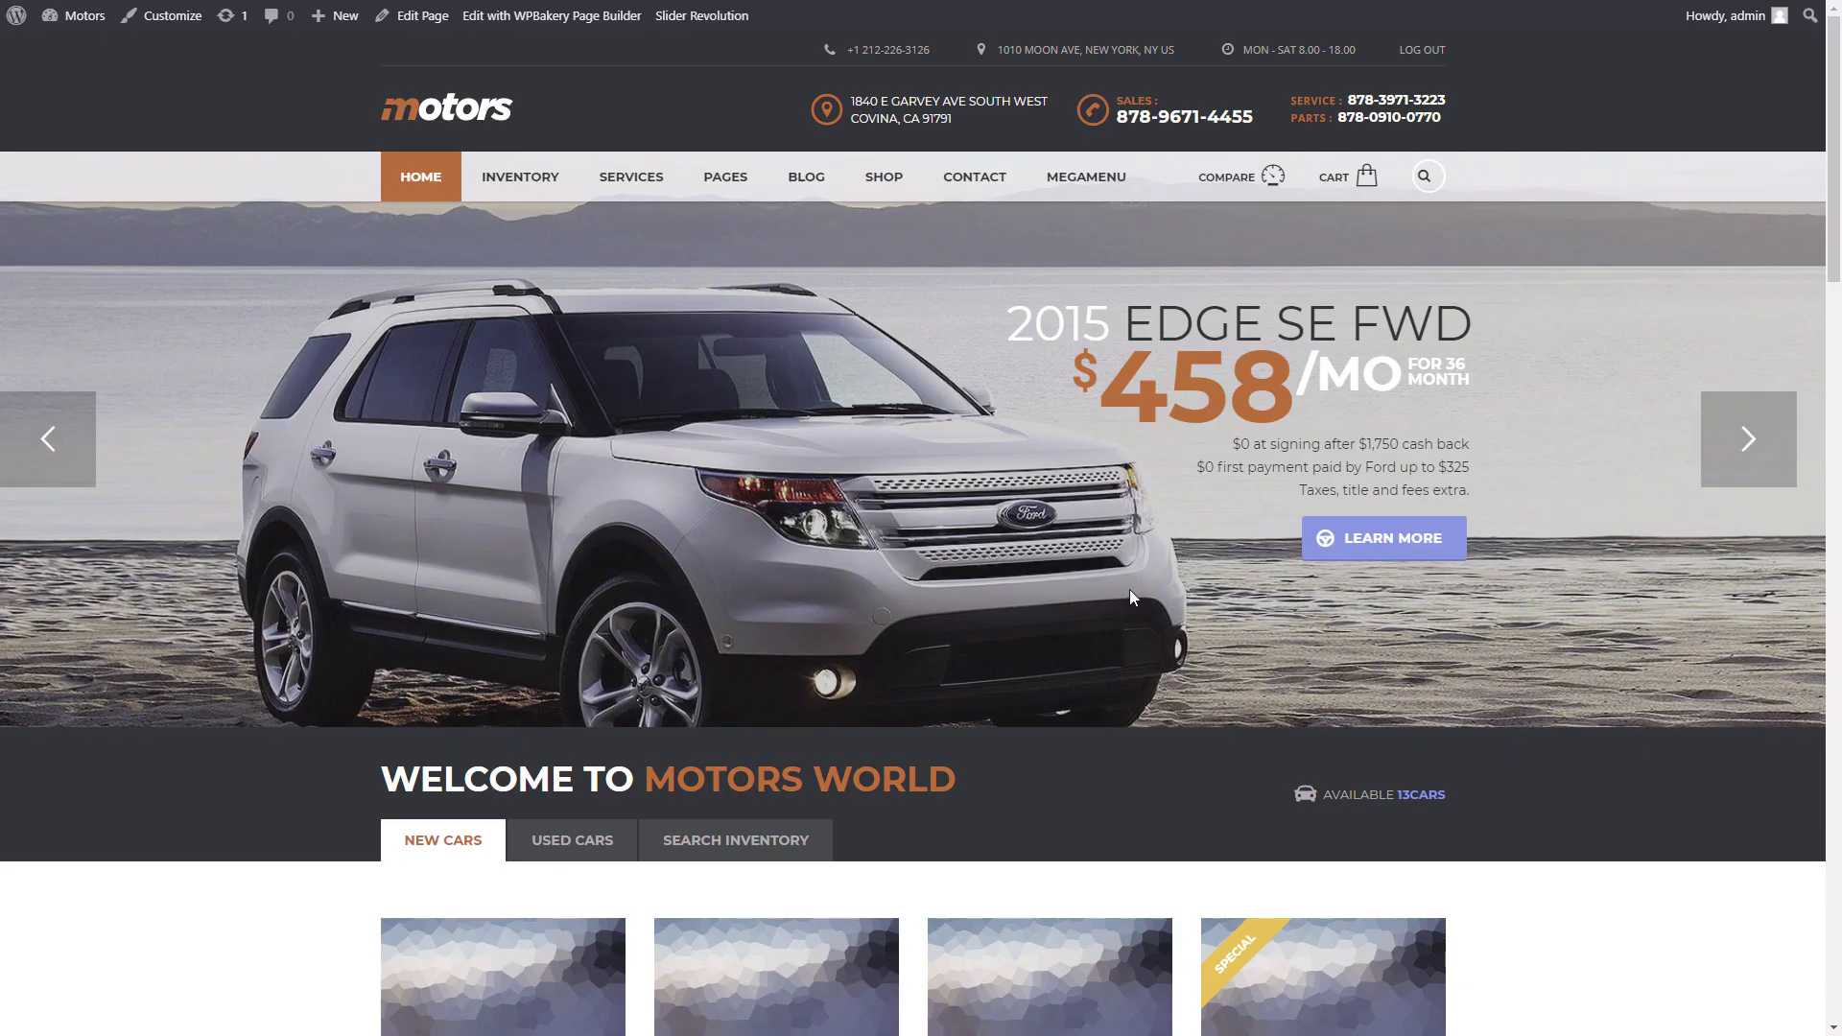
mouse_move(1087, 176)
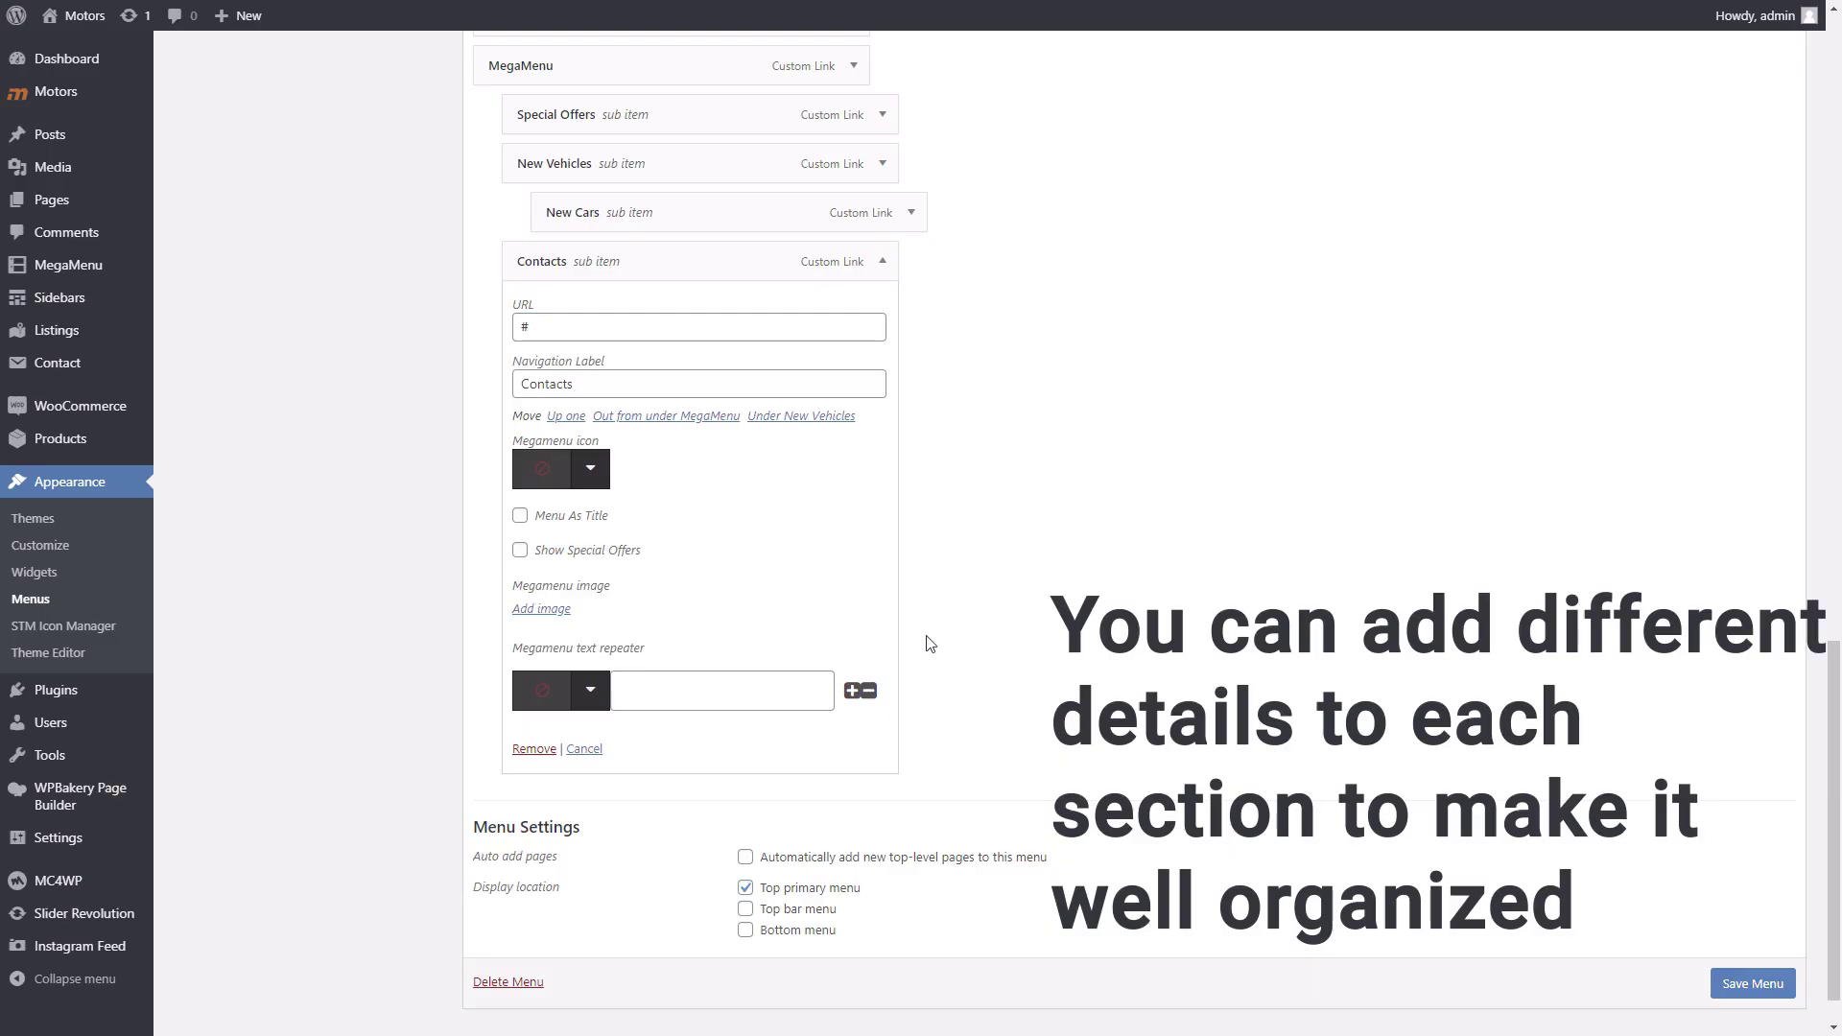
Fill the Contacts item's megamenu text repeater with the contact e-mail and assign it a mail icon found by searching "mai"
click(626, 687)
key(ctrl+v)
click(587, 692)
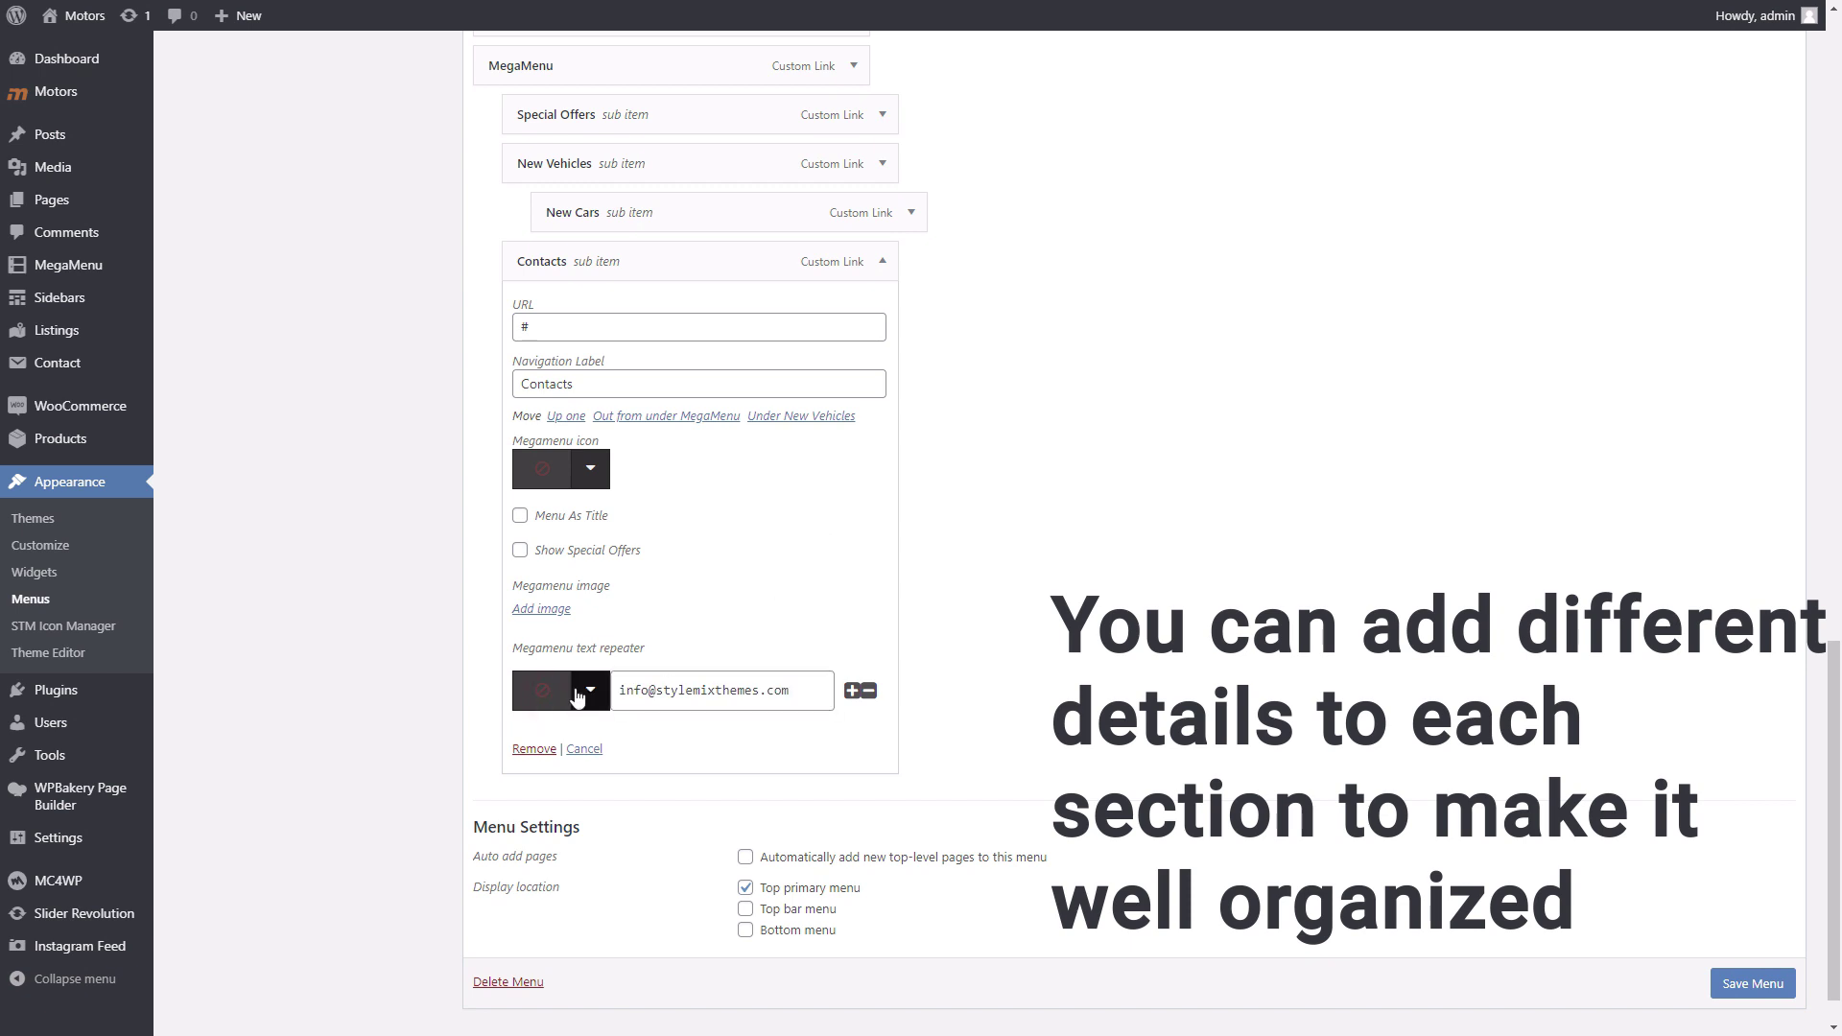
click(604, 734)
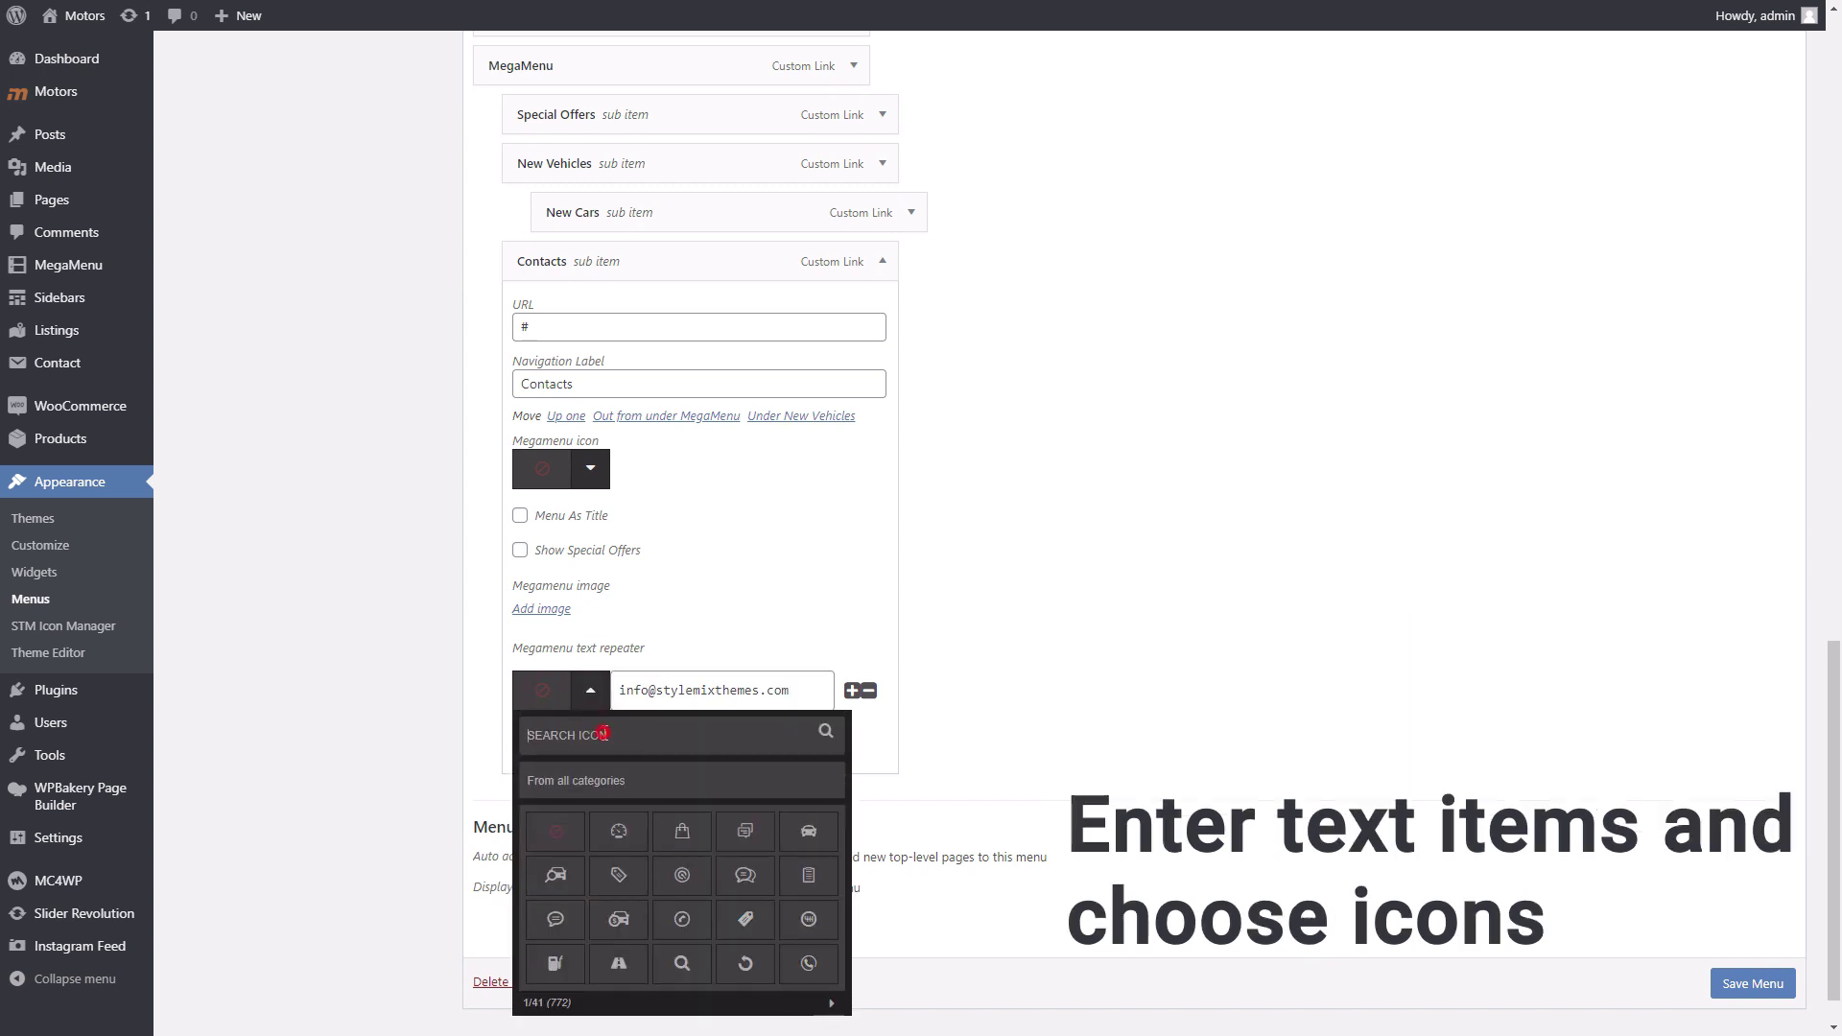
text(mai)
click(615, 828)
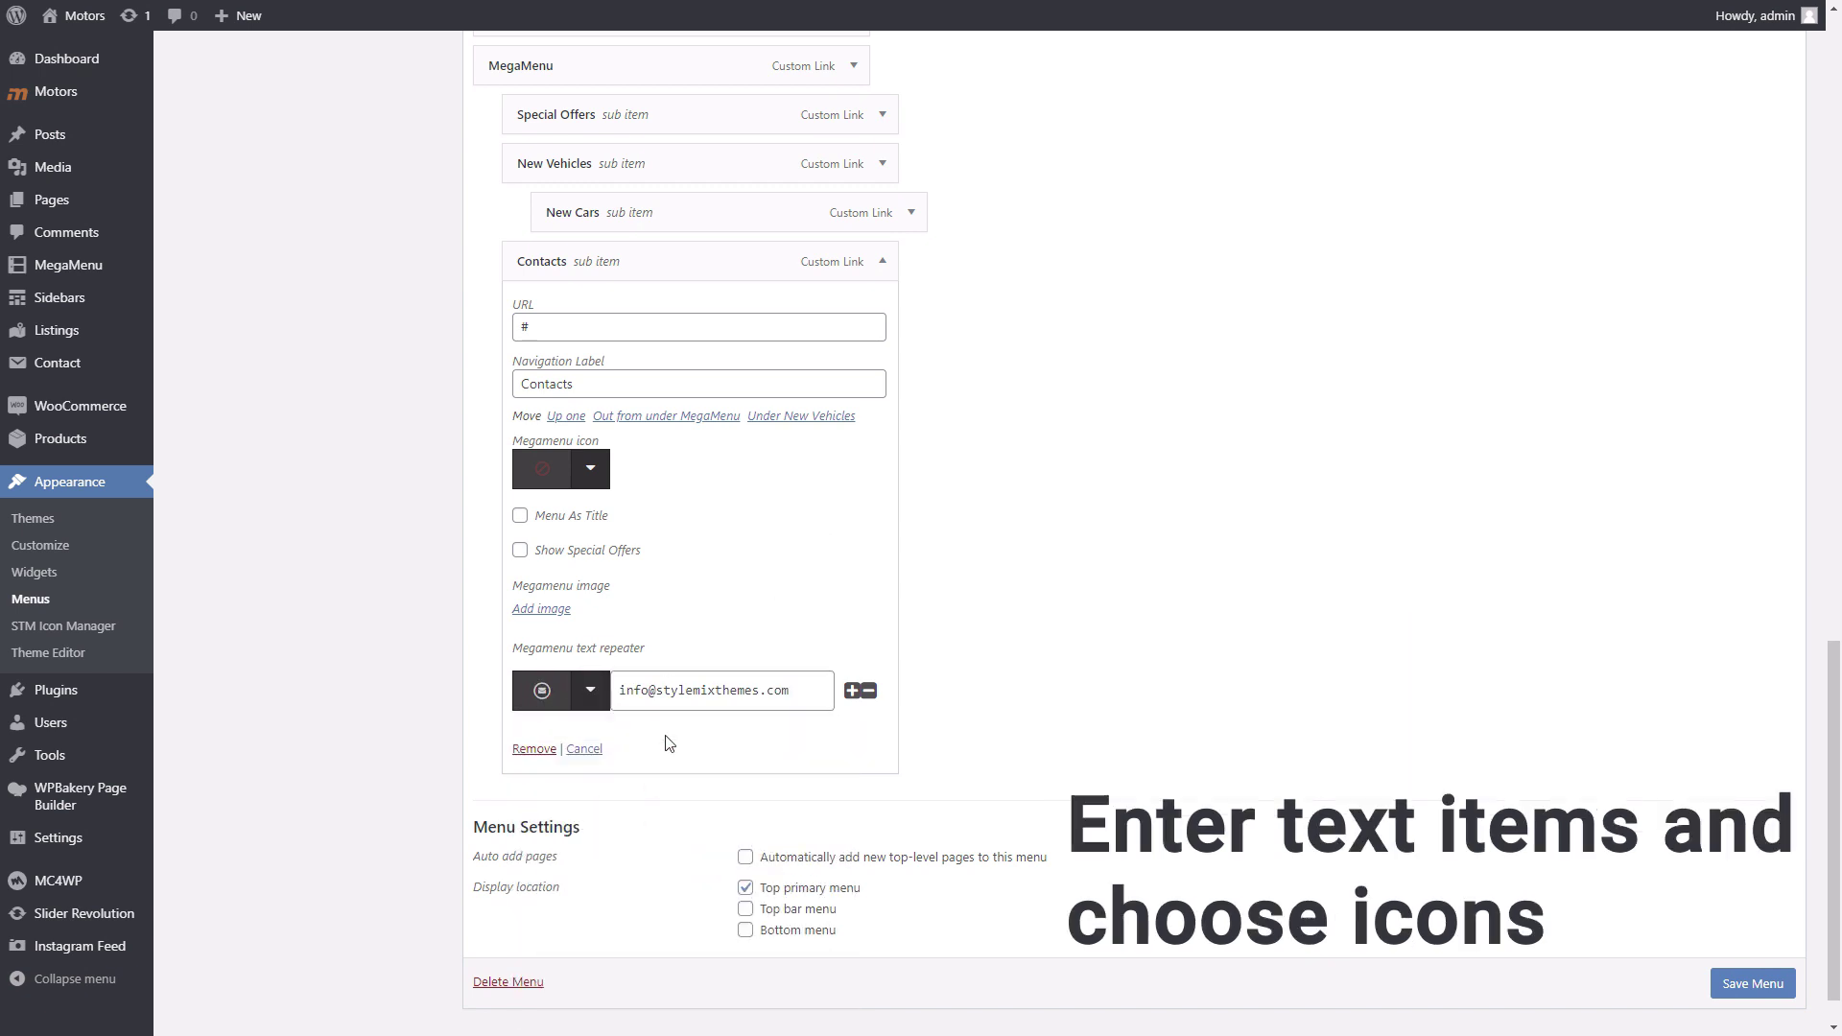
Add a second text repeater row to Contacts with the contact phone number and a handset icon found by searching "pho"
click(852, 691)
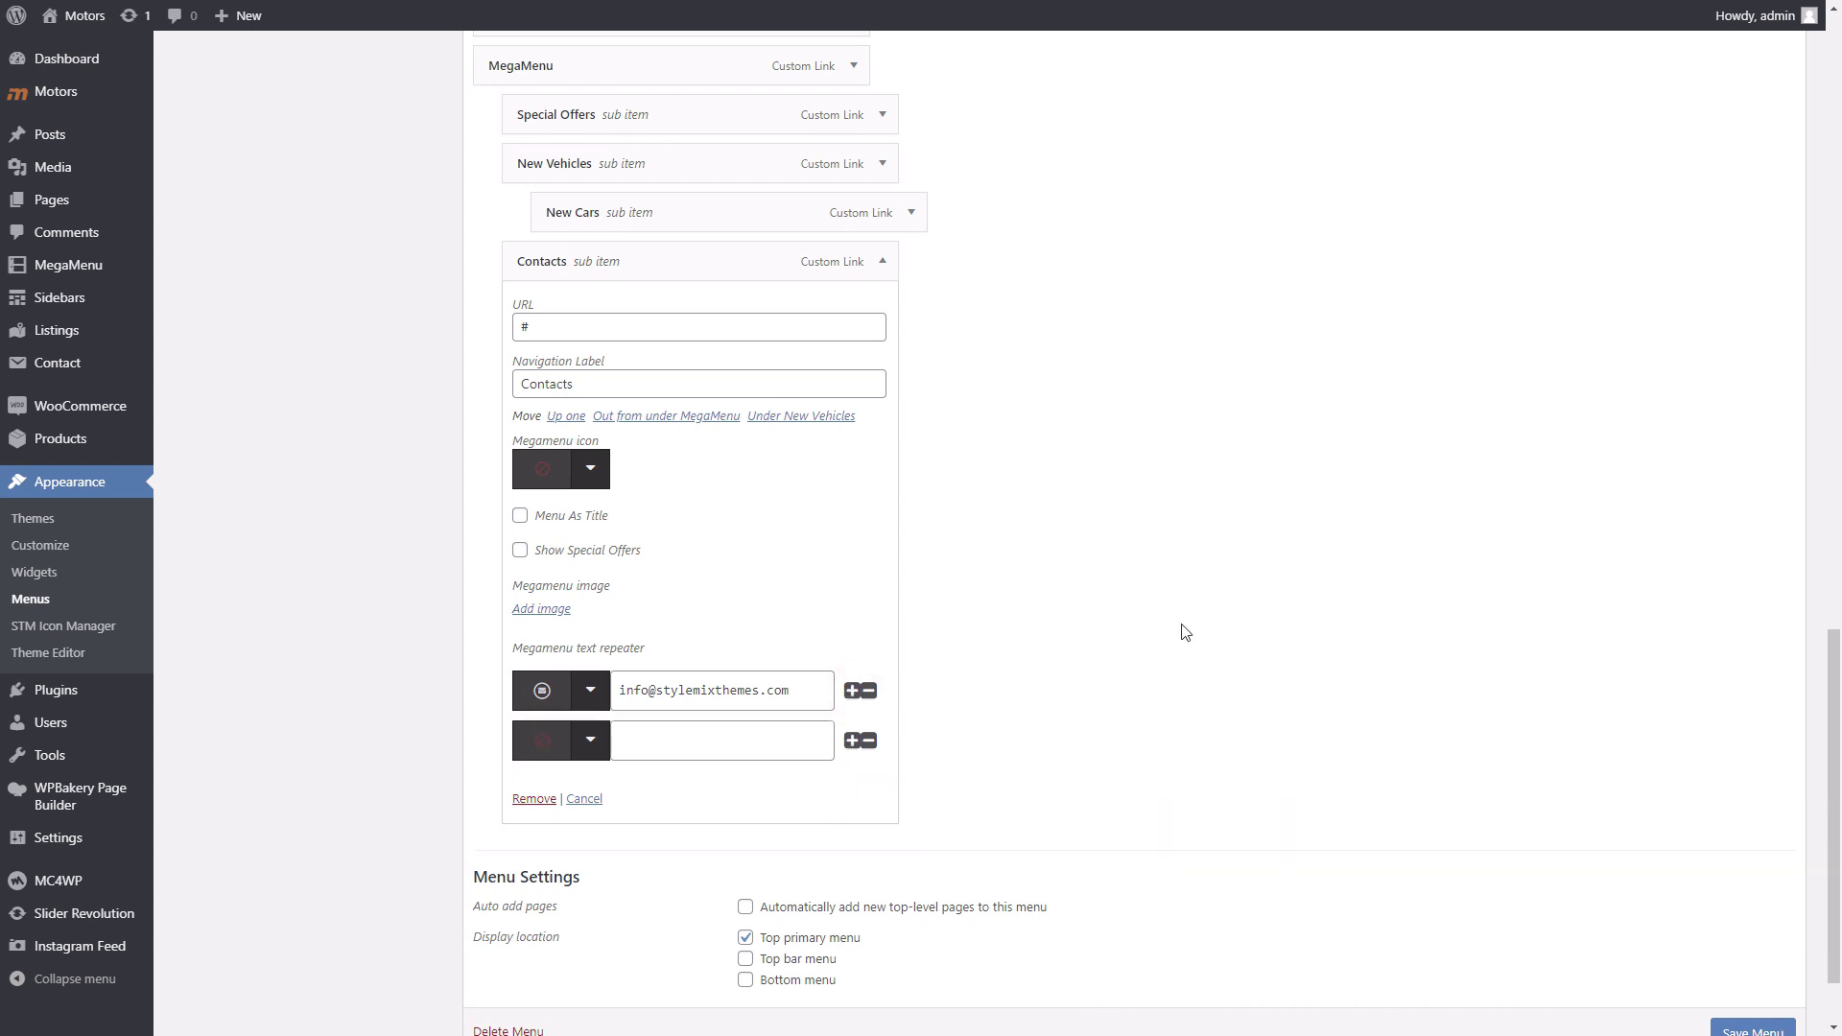
click(748, 740)
text(+123 456 789)
click(590, 741)
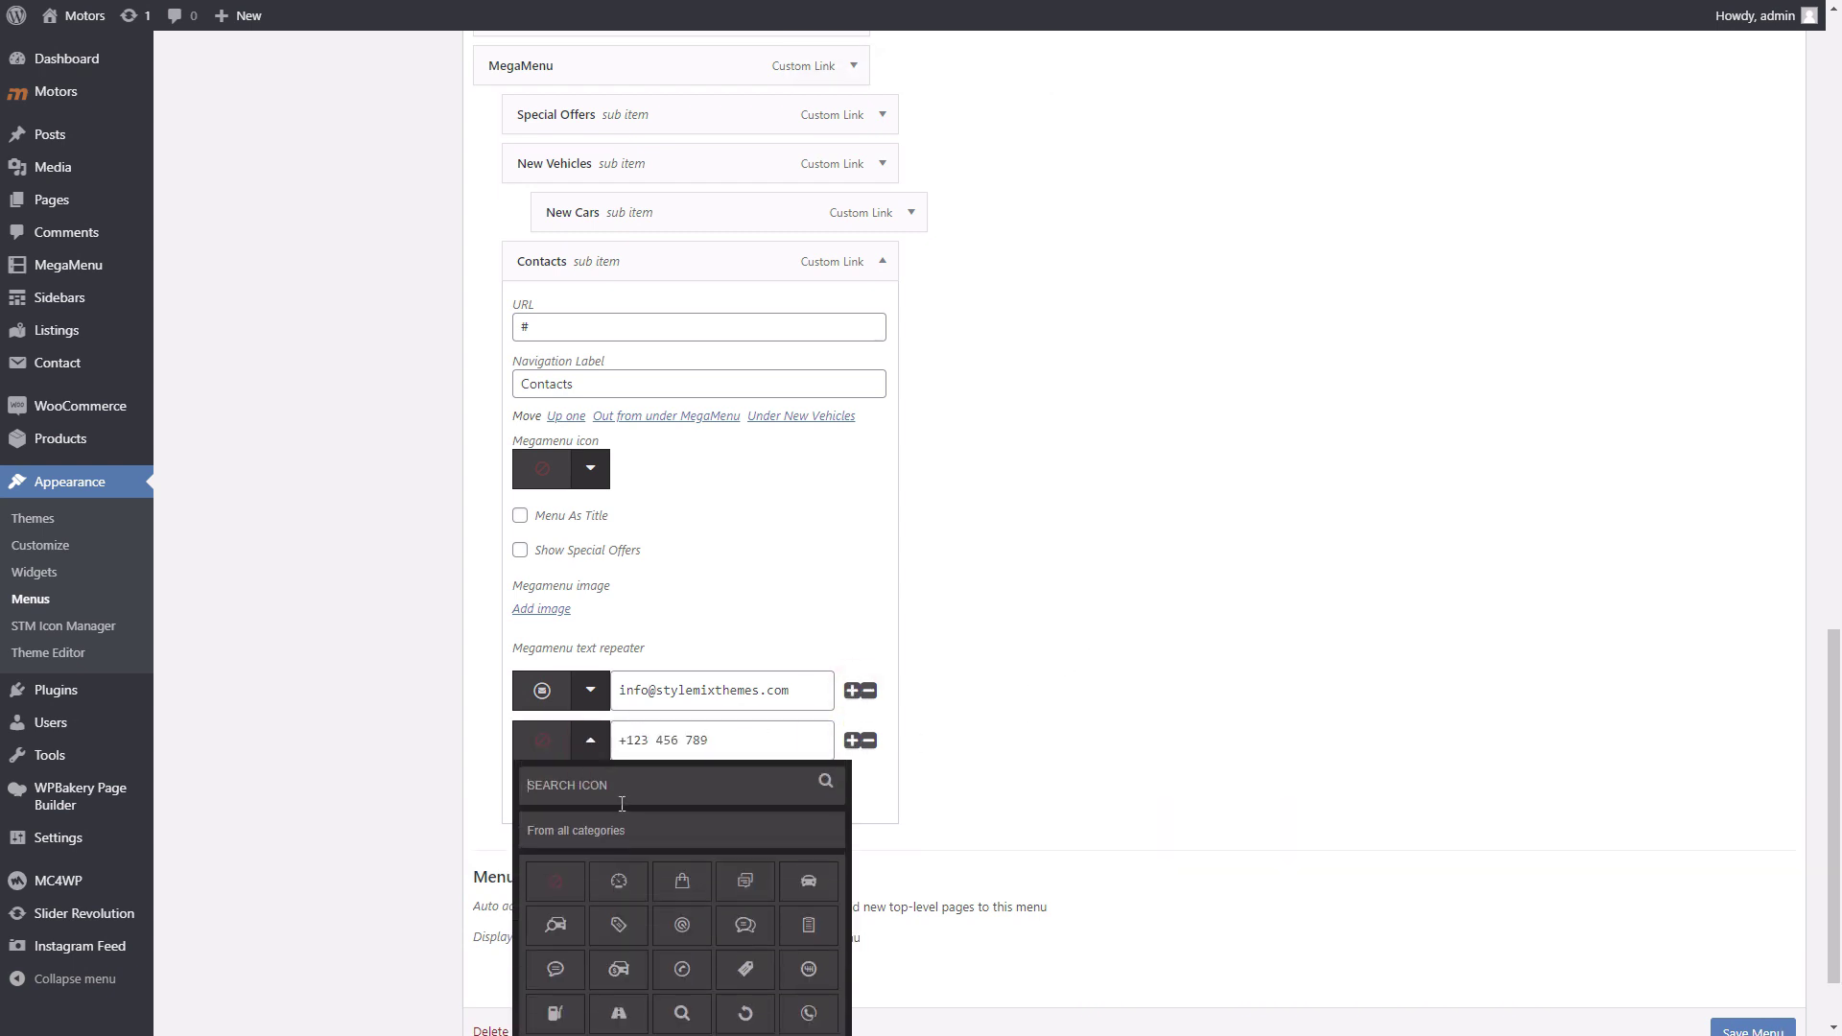
text(pho)
click(809, 927)
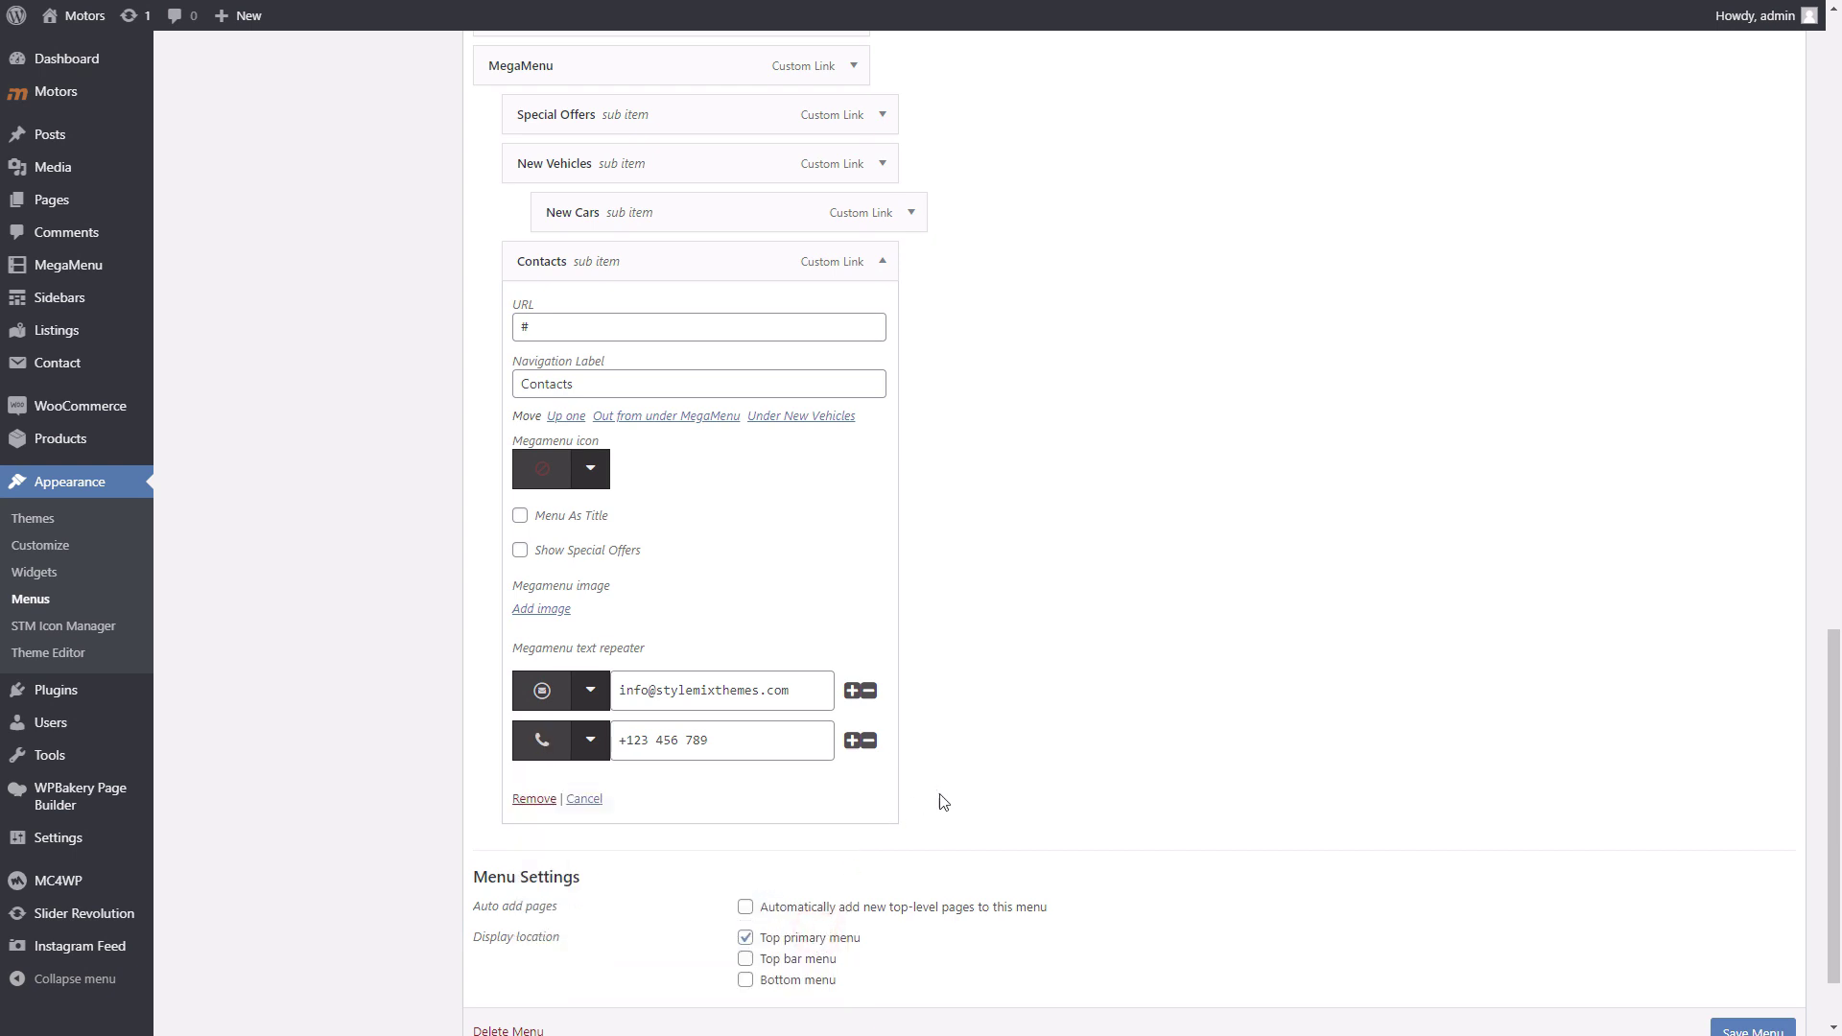
Save the menu and check the finished MegaMenu dropdown on the site's home page
click(1752, 1030)
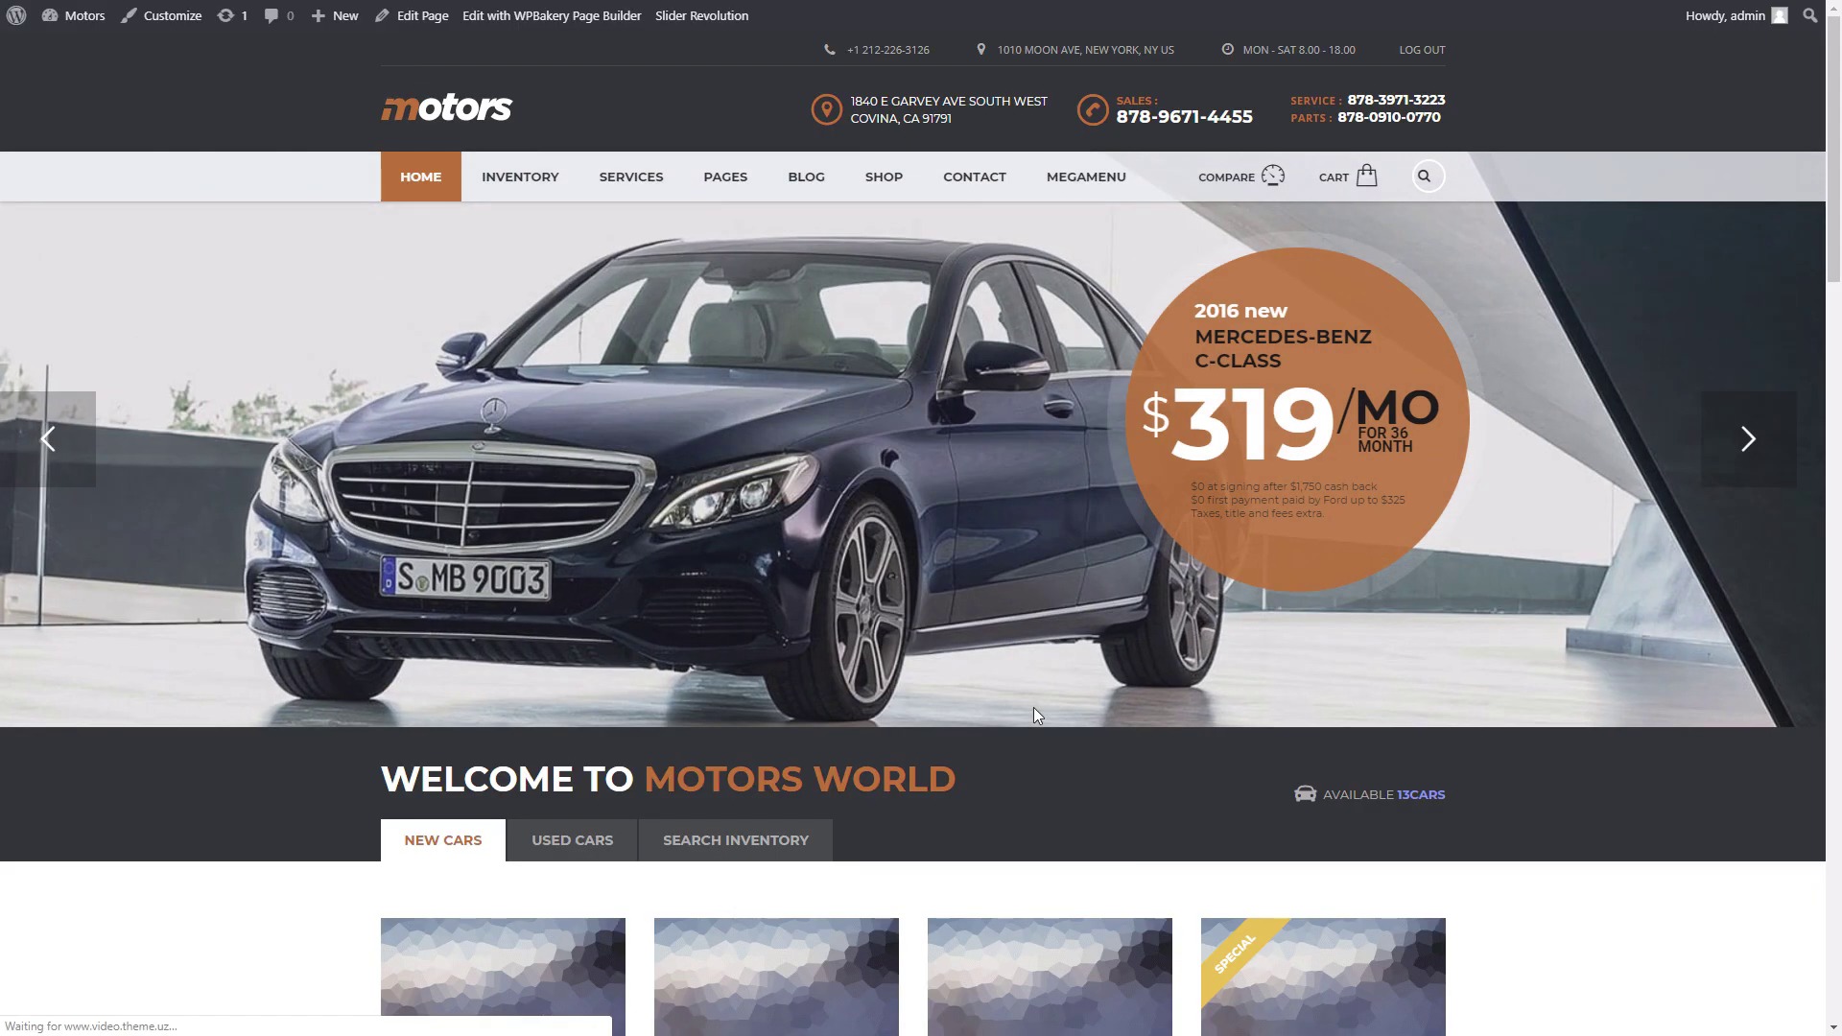
mouse_move(1089, 185)
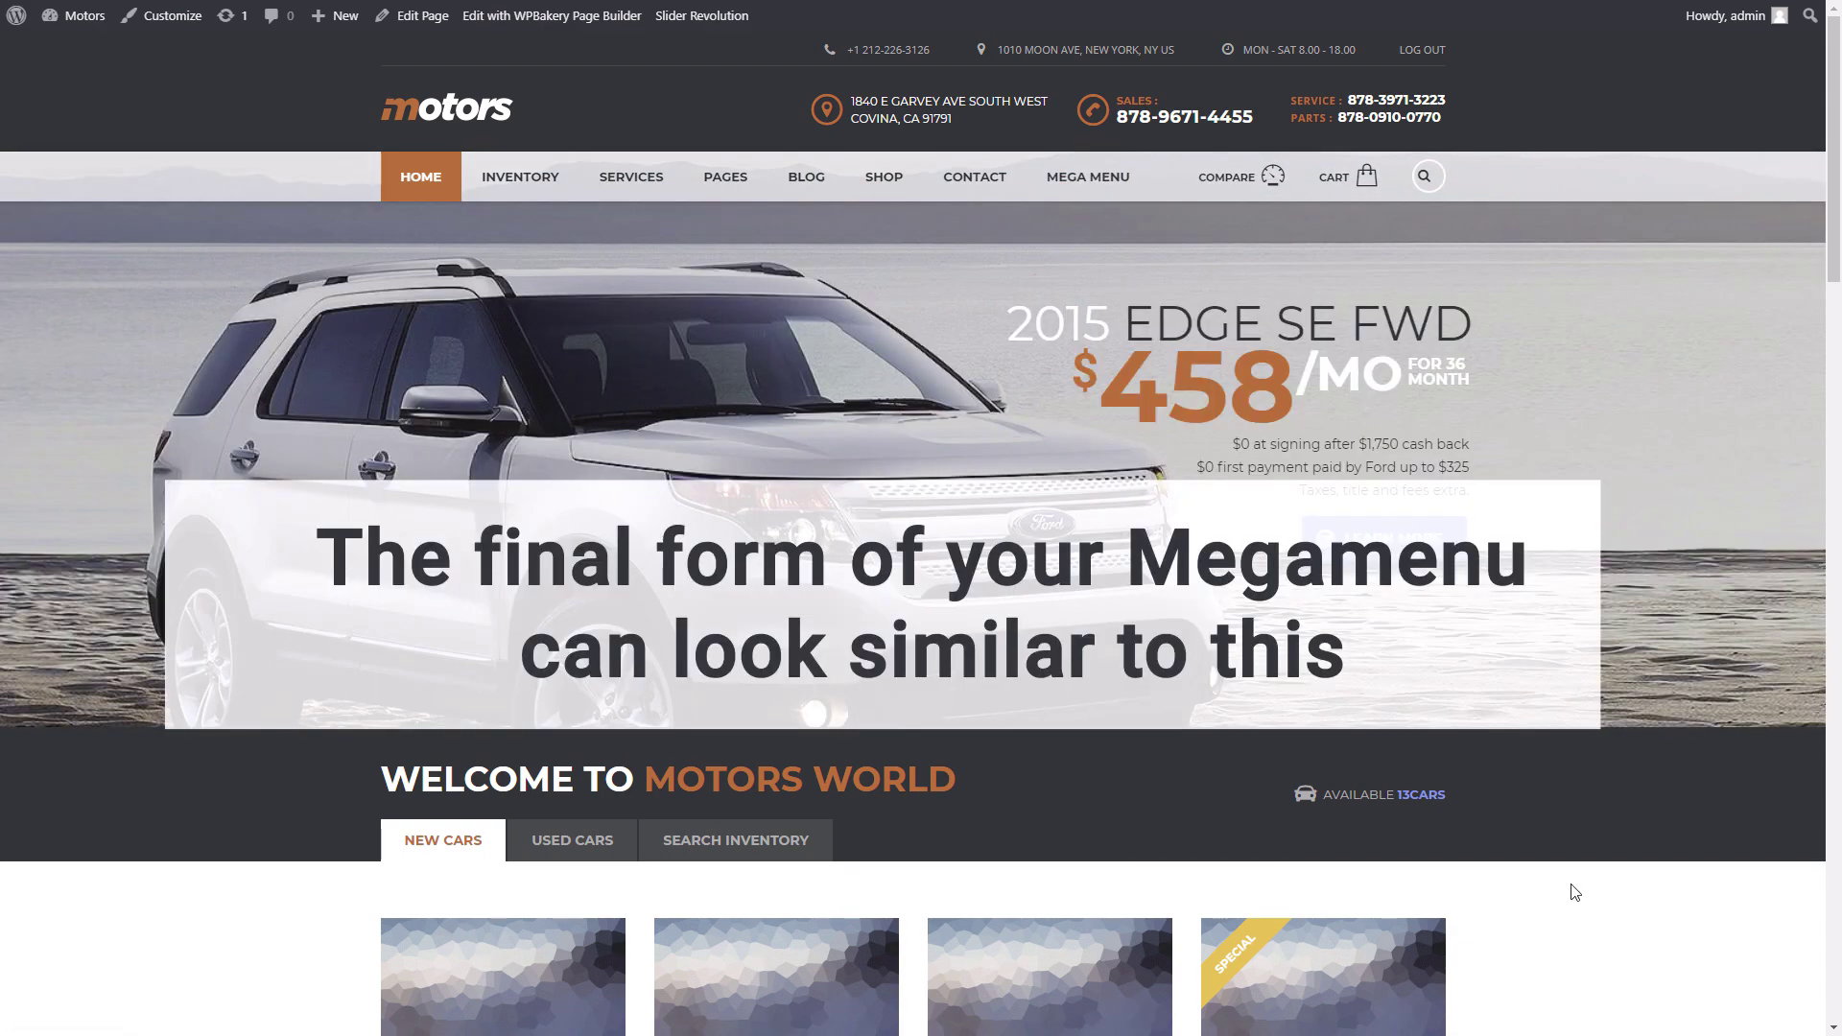
mouse_move(1105, 177)
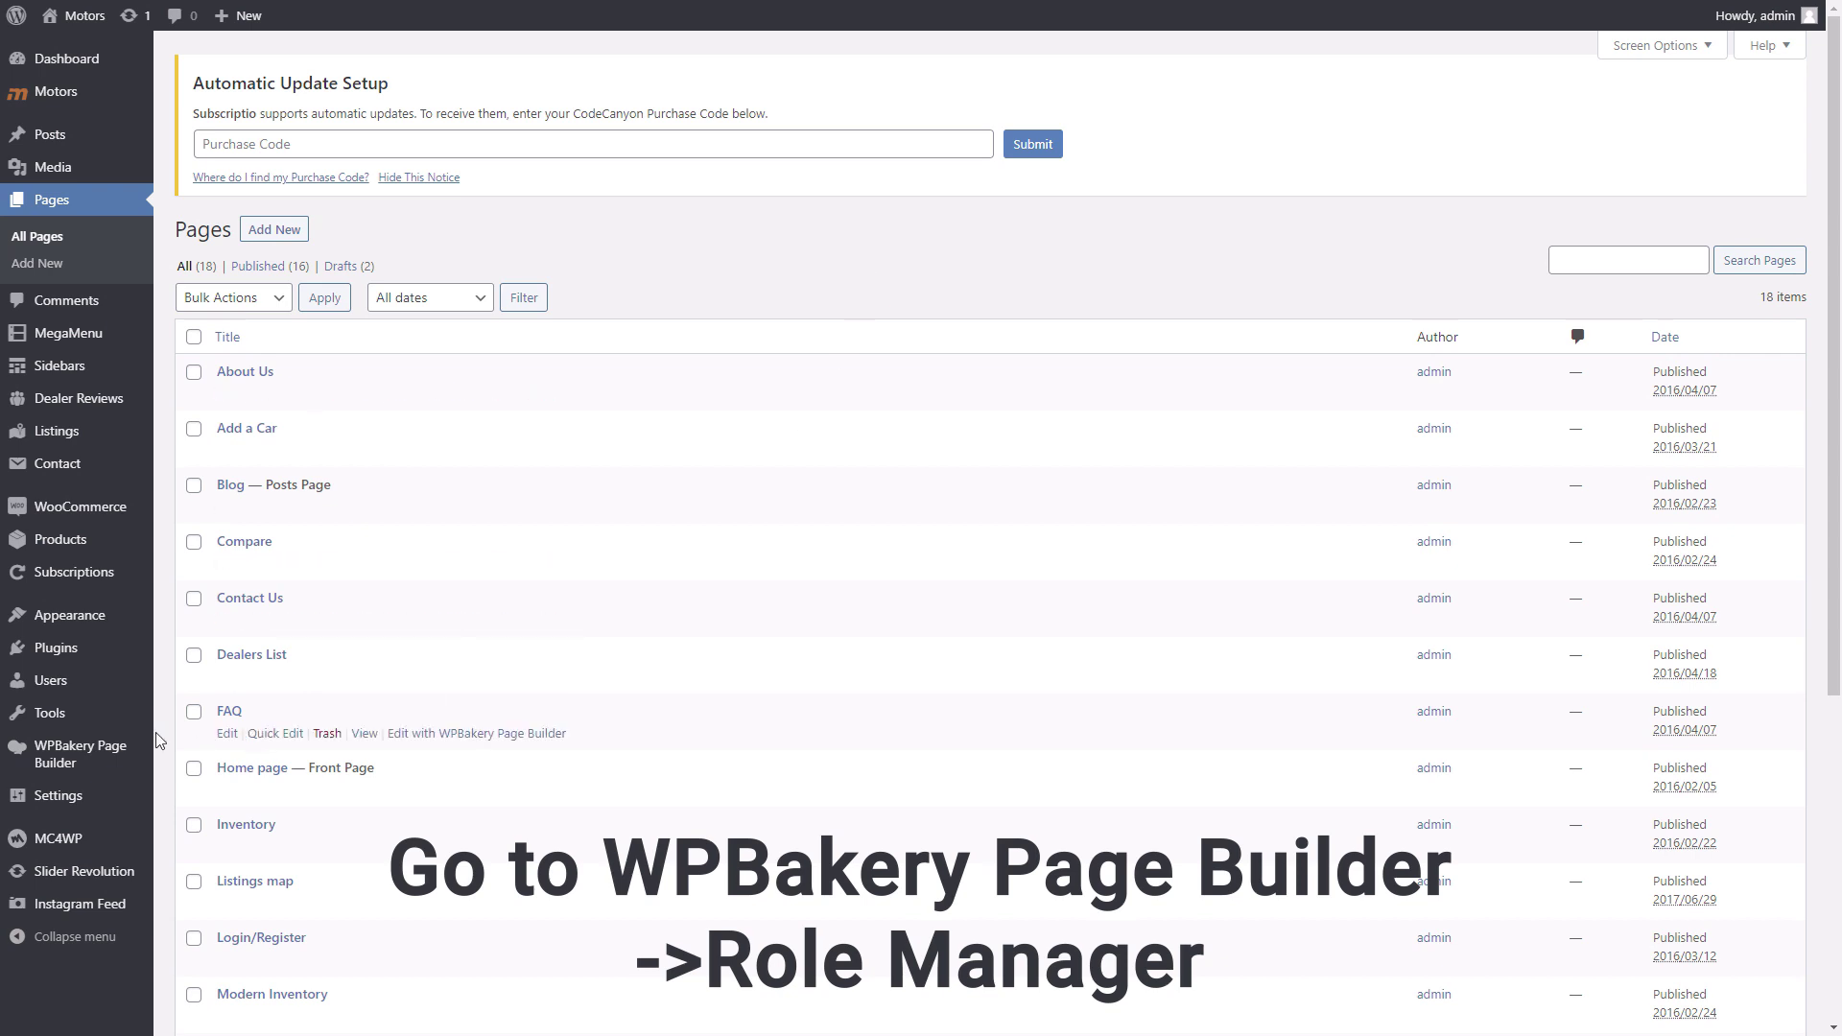
In the WPBakery Role Manager, set the Administrator's post types to Custom, enable stm_megamenu, and save the changes
mouse_move(111, 756)
click(193, 778)
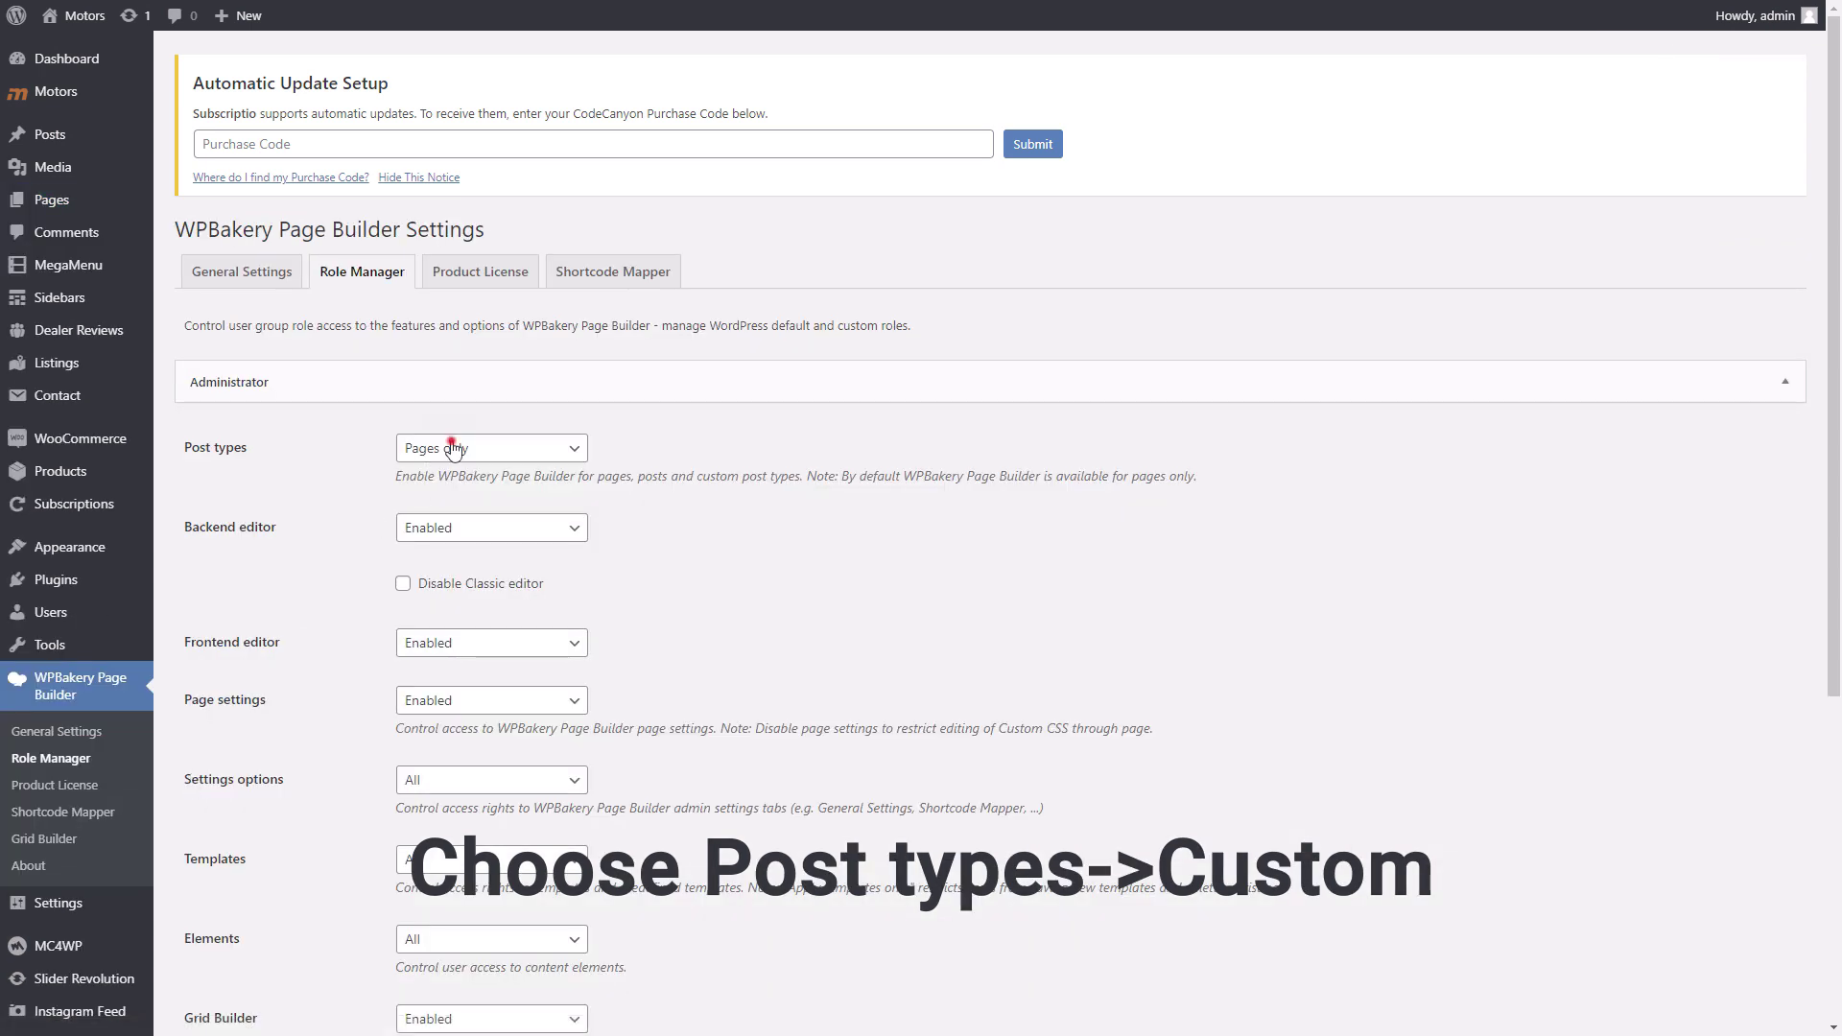
click(452, 446)
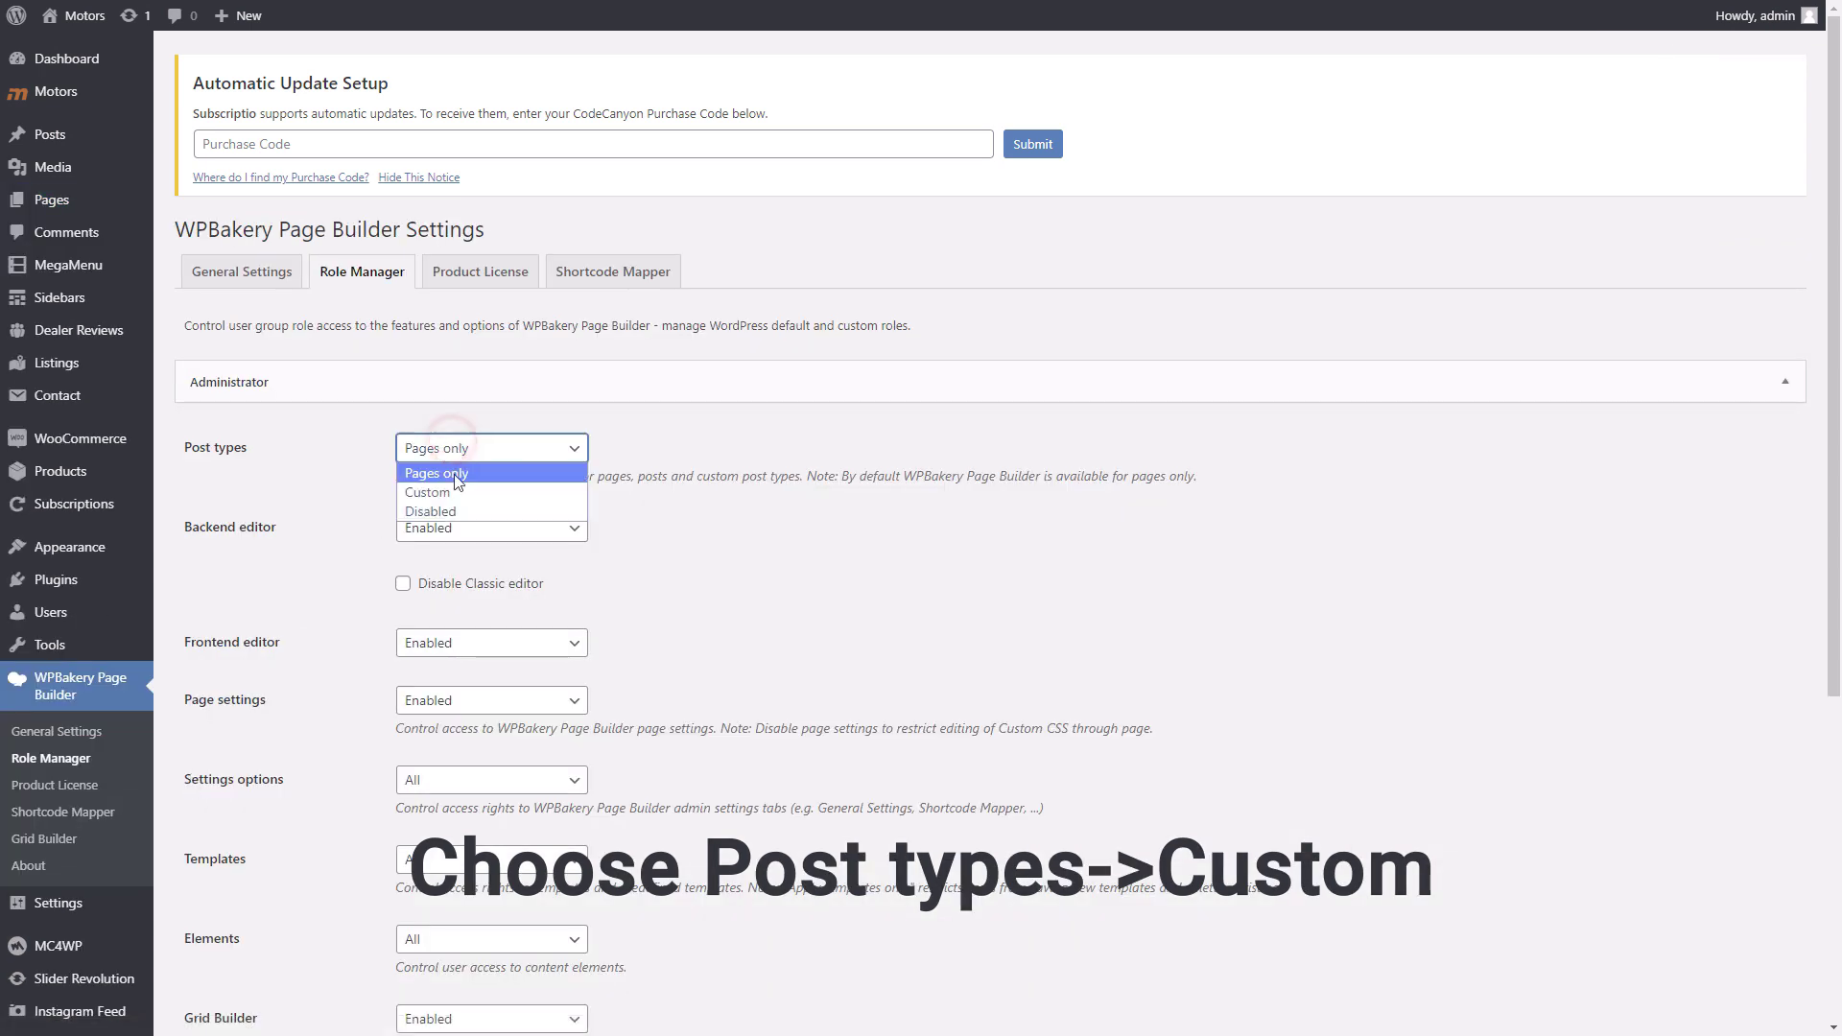
click(449, 492)
click(1123, 532)
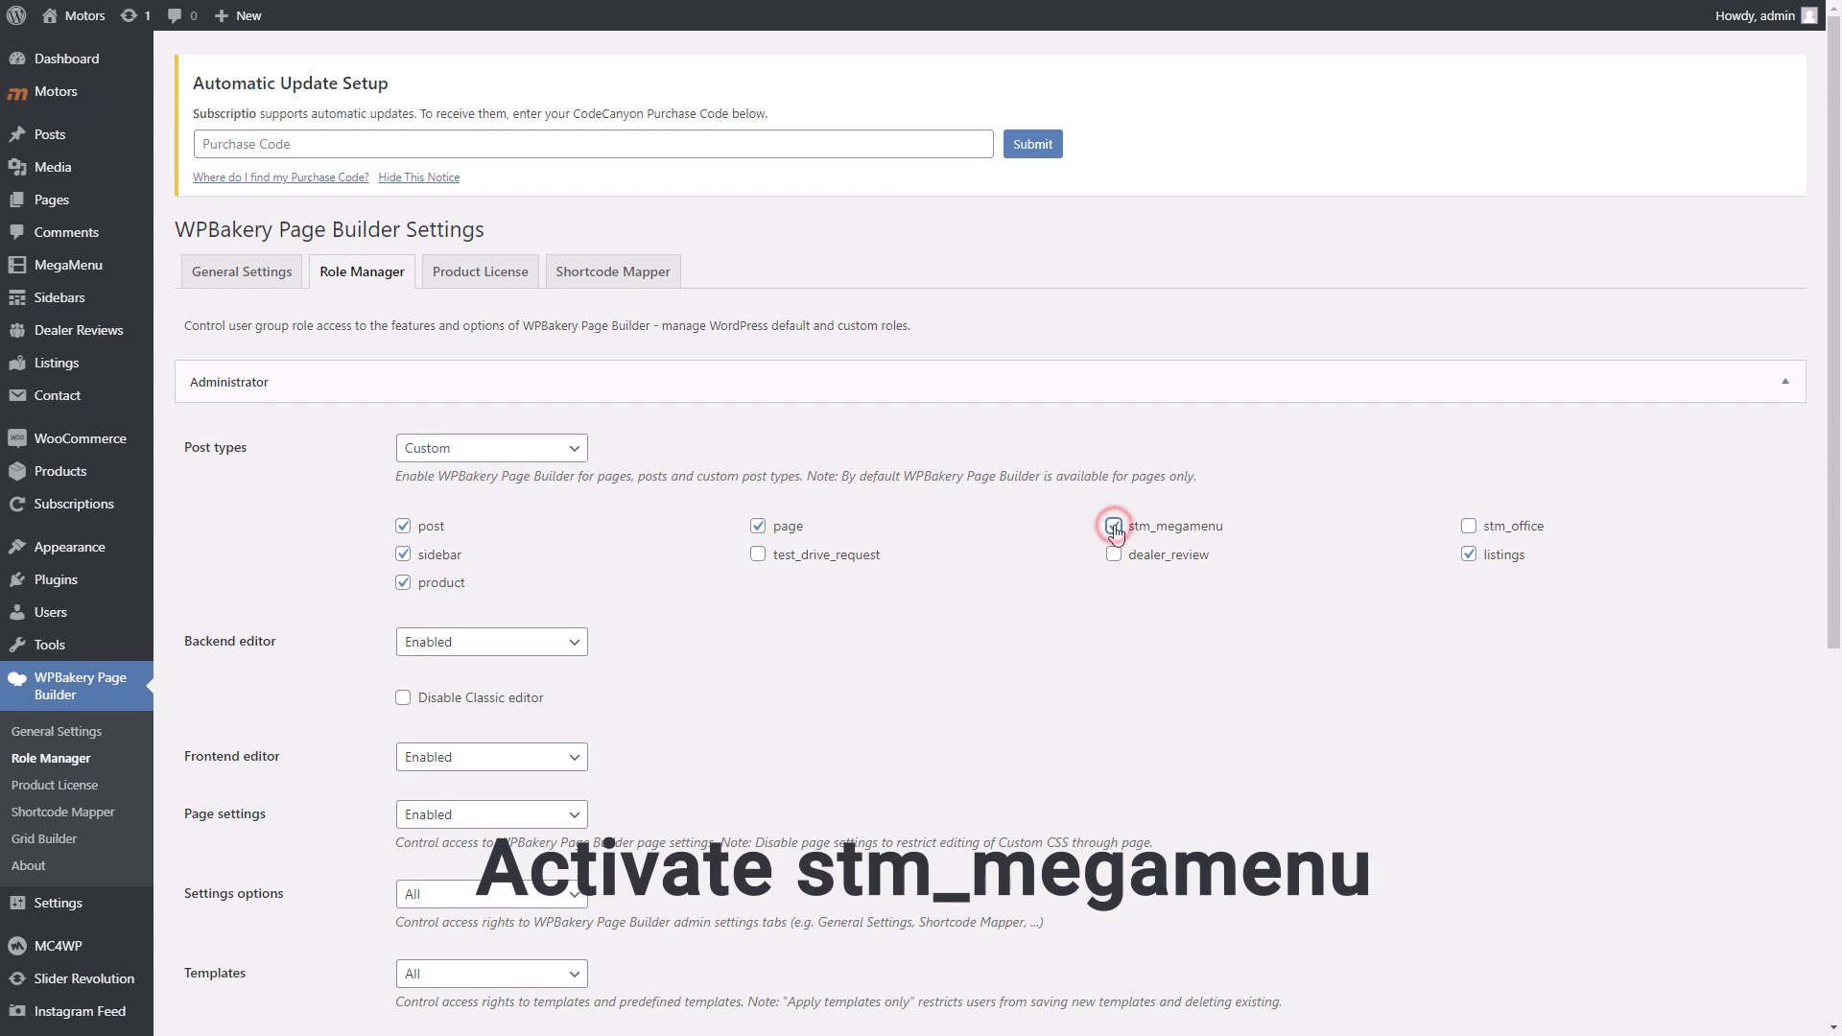
scroll(970, 679, down, 6)
click(192, 977)
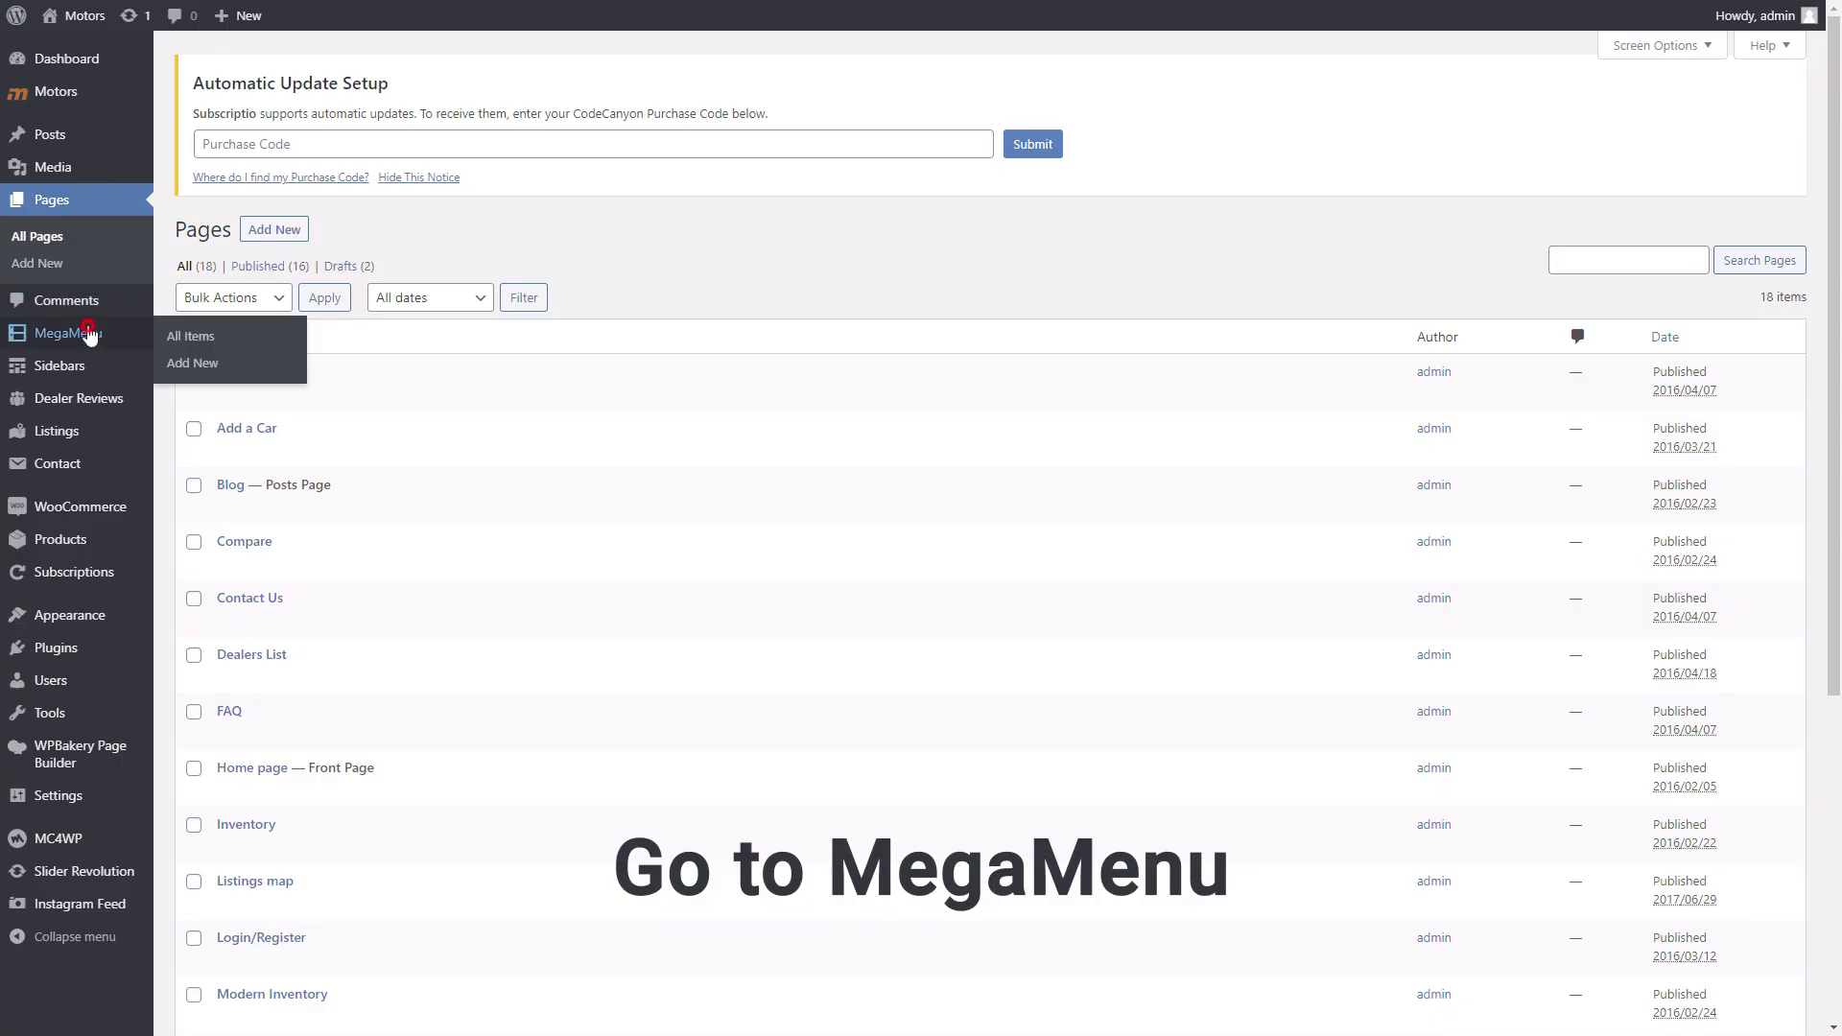
Create a new MegaMenu item titled "New Item" and activate the WPBakery backend editor for it
click(68, 329)
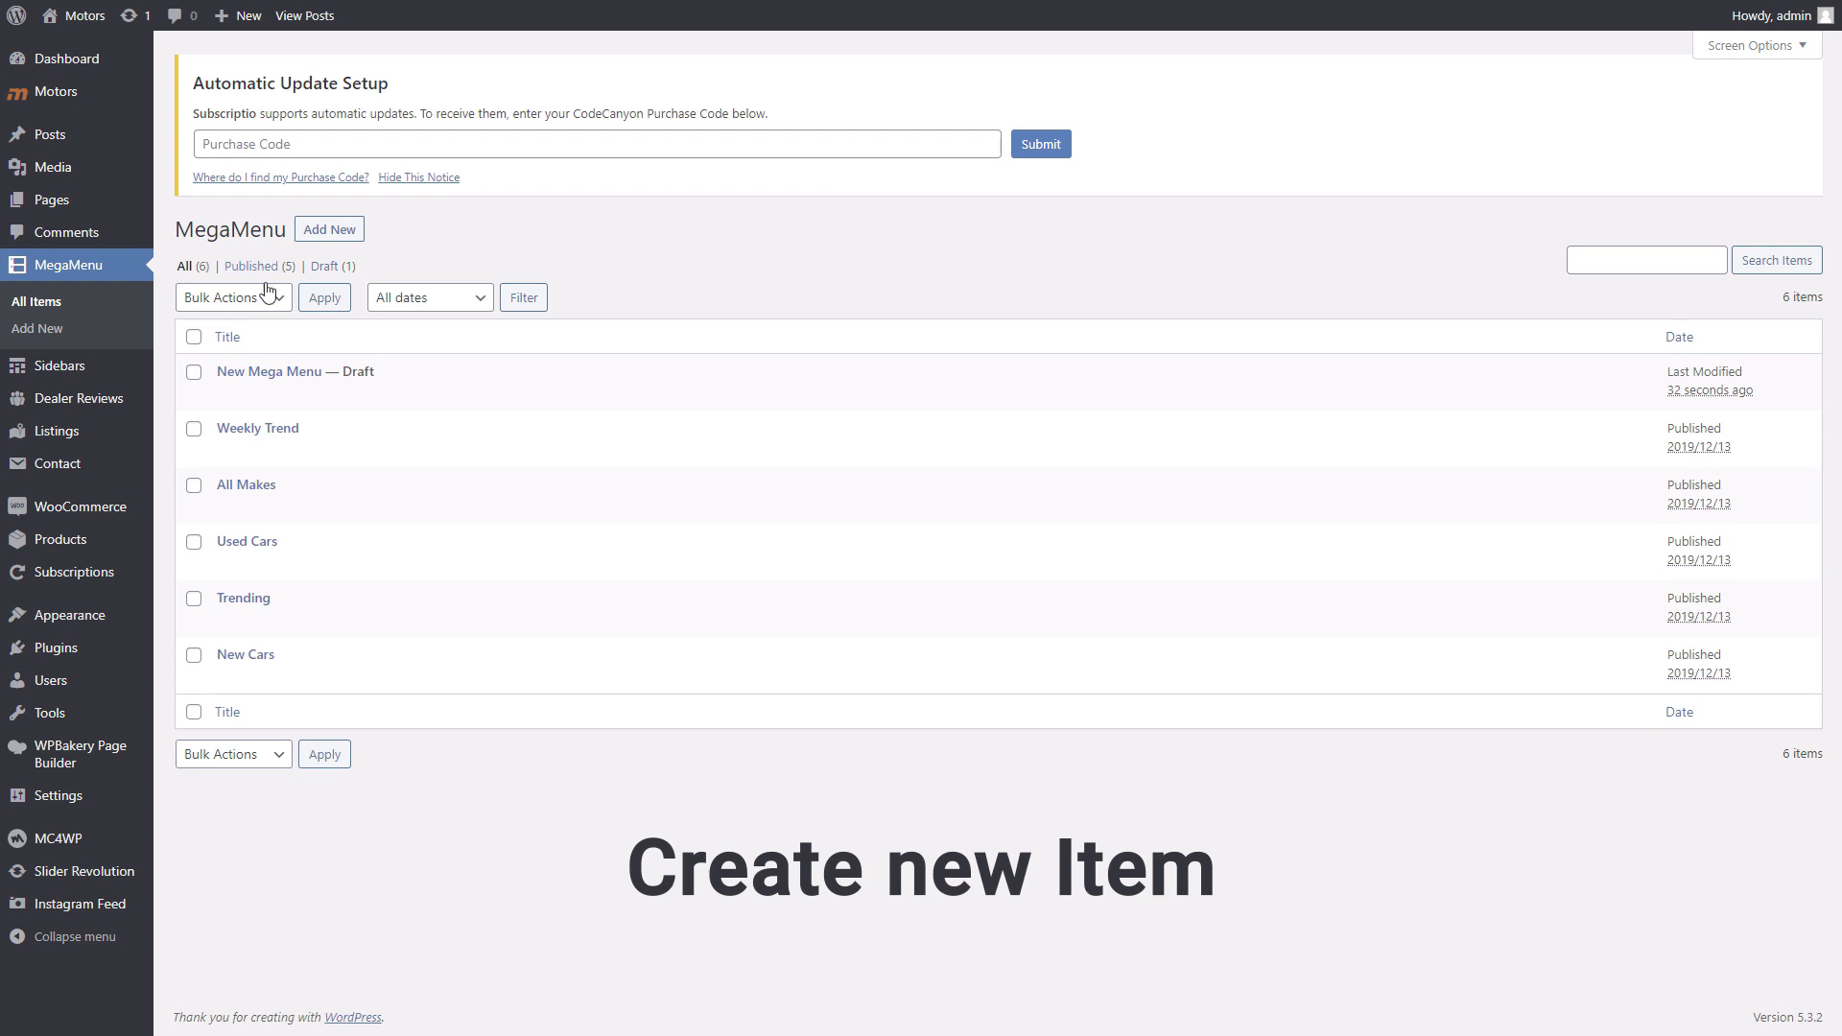
click(308, 230)
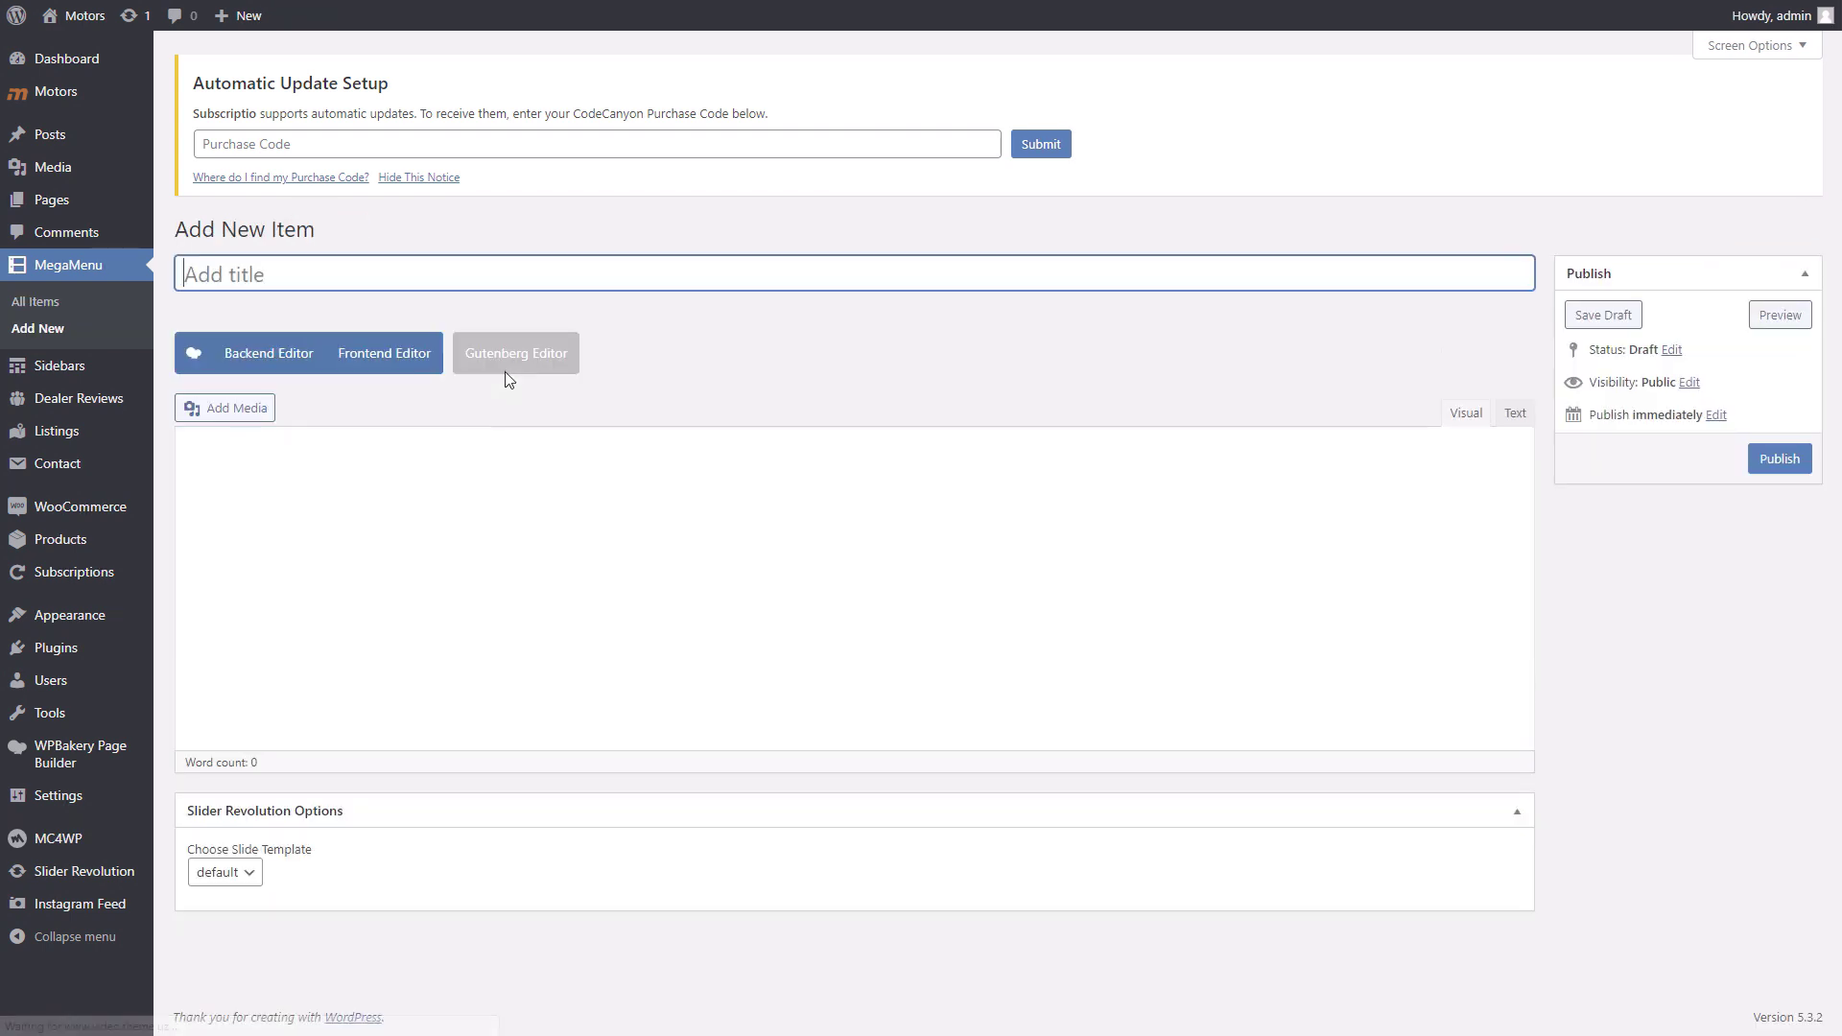
text(New)
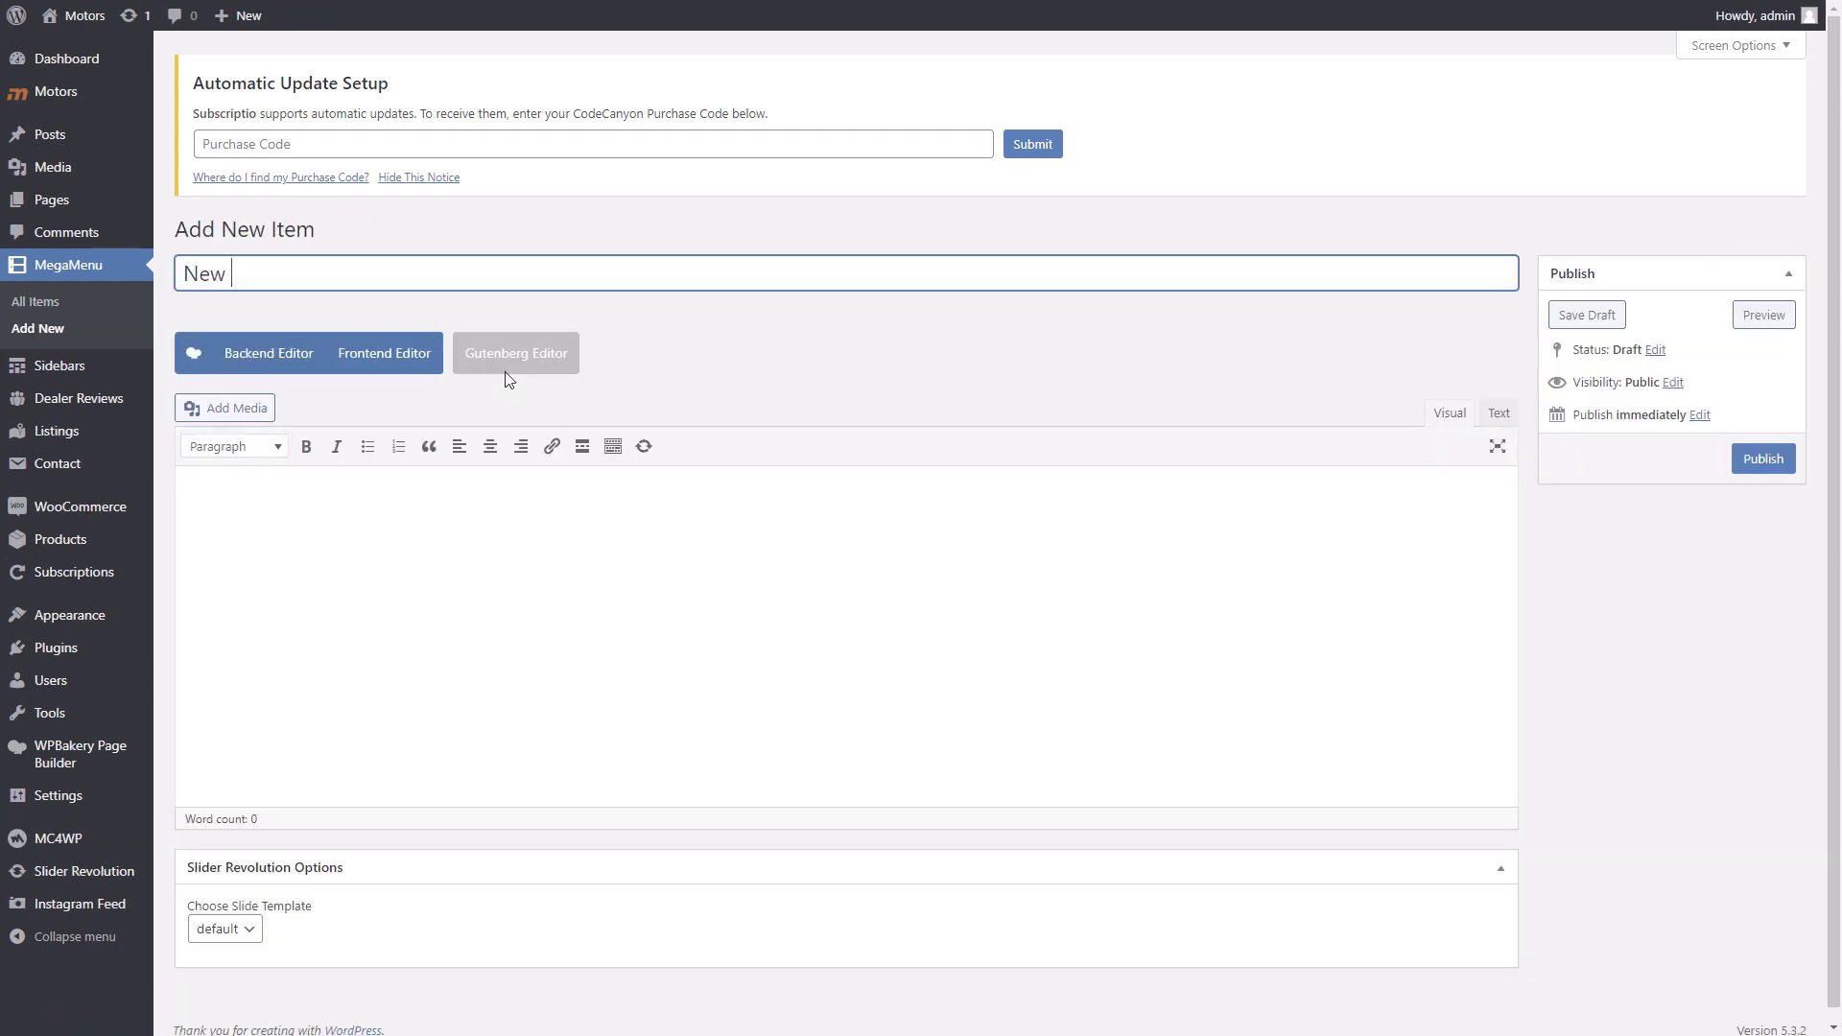
text( Item)
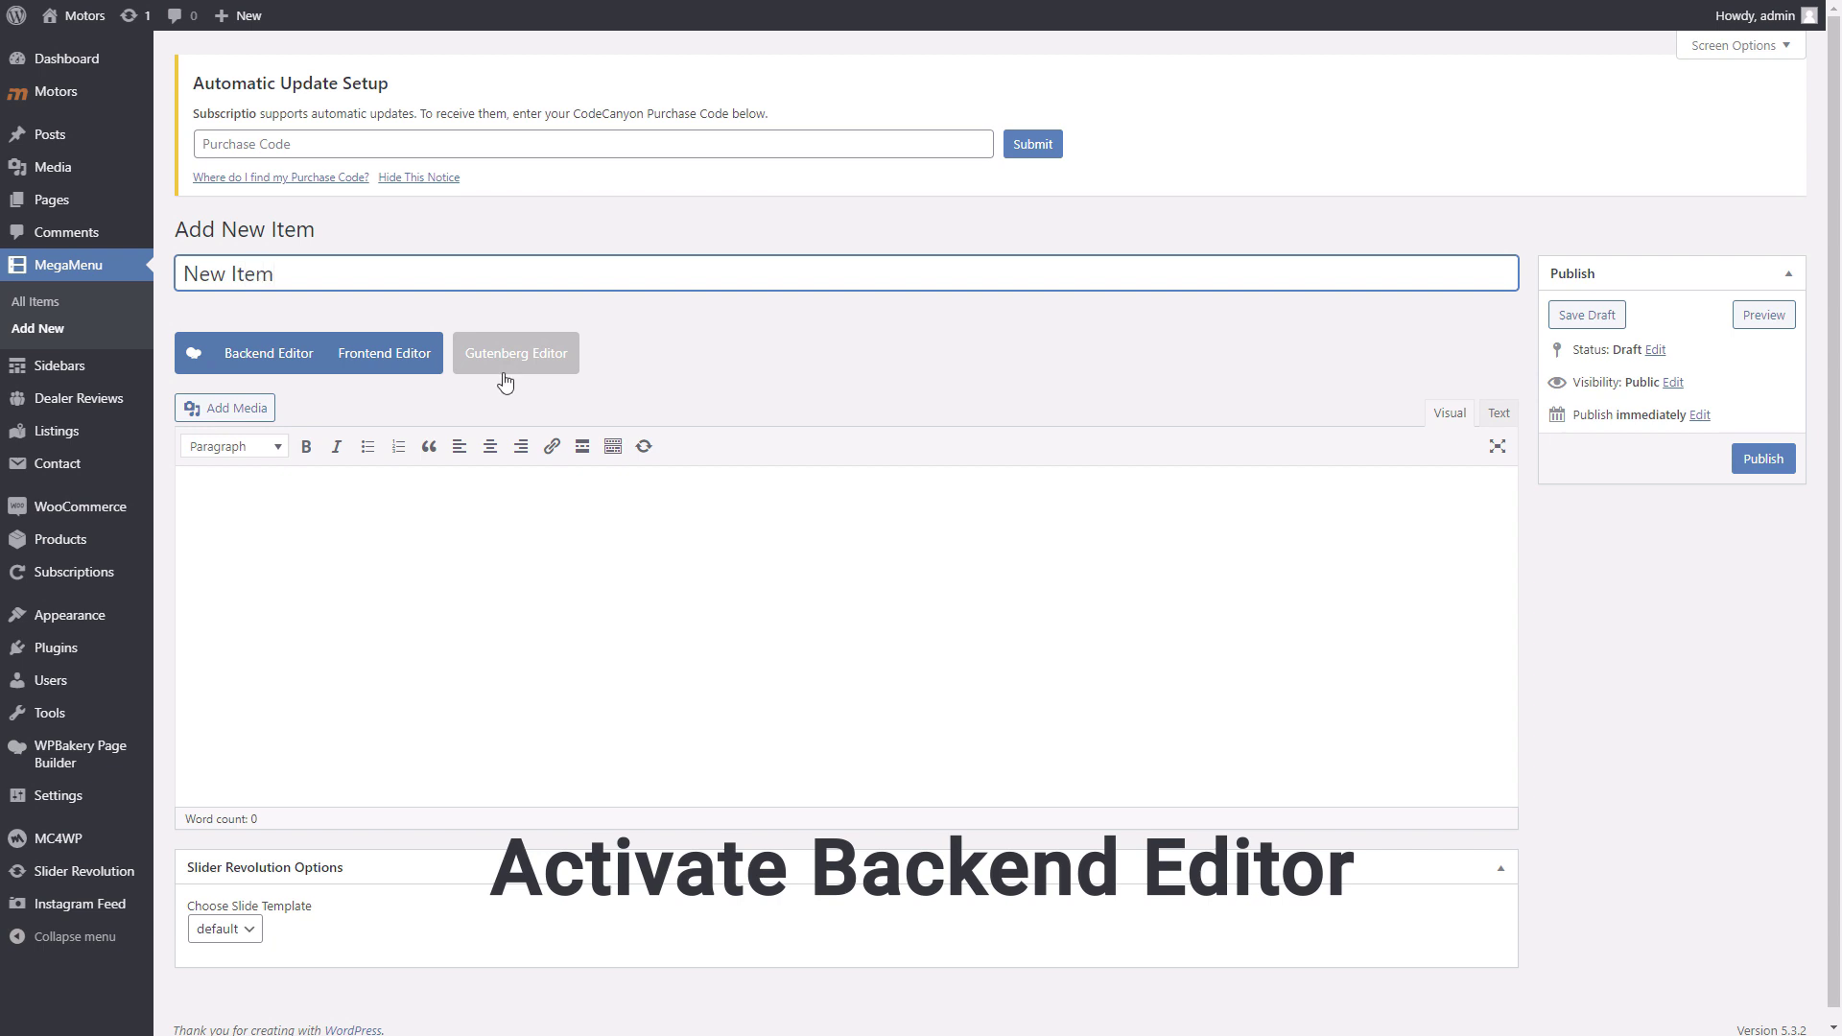
click(293, 366)
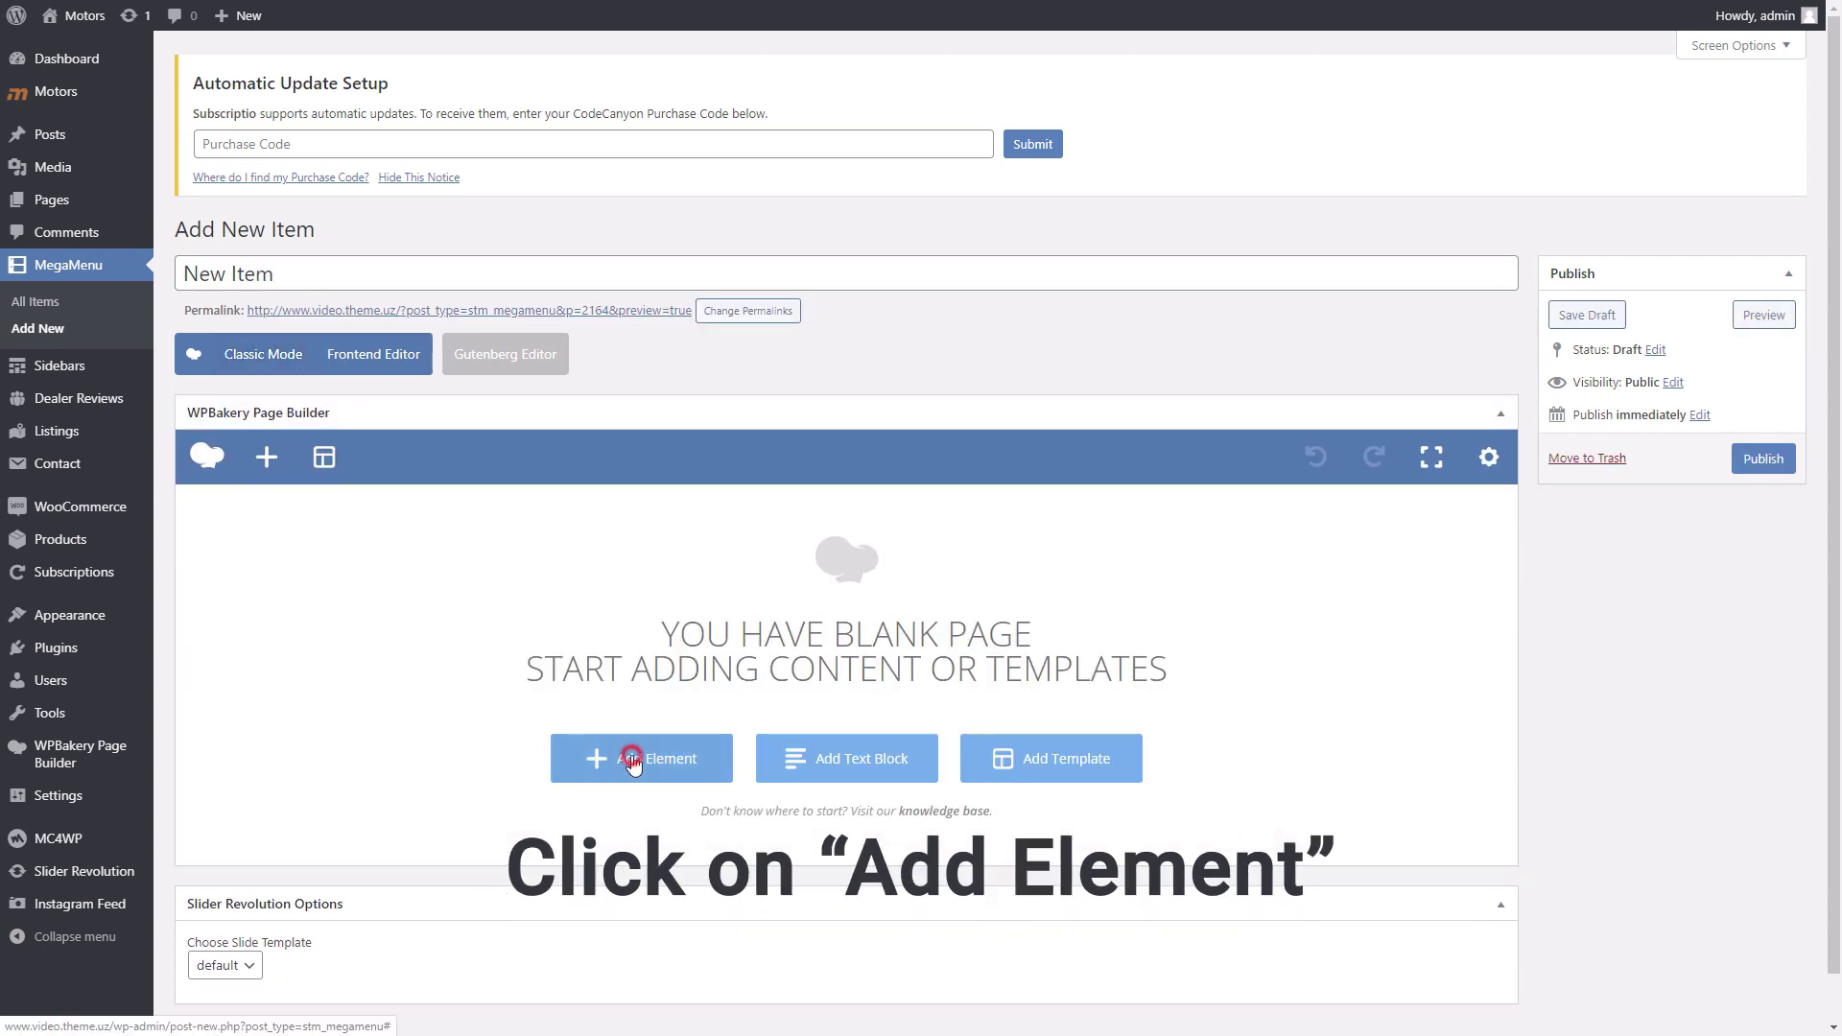
Add an STM MegaMenu Top Categories element to the blank New Item page
click(626, 757)
click(1253, 142)
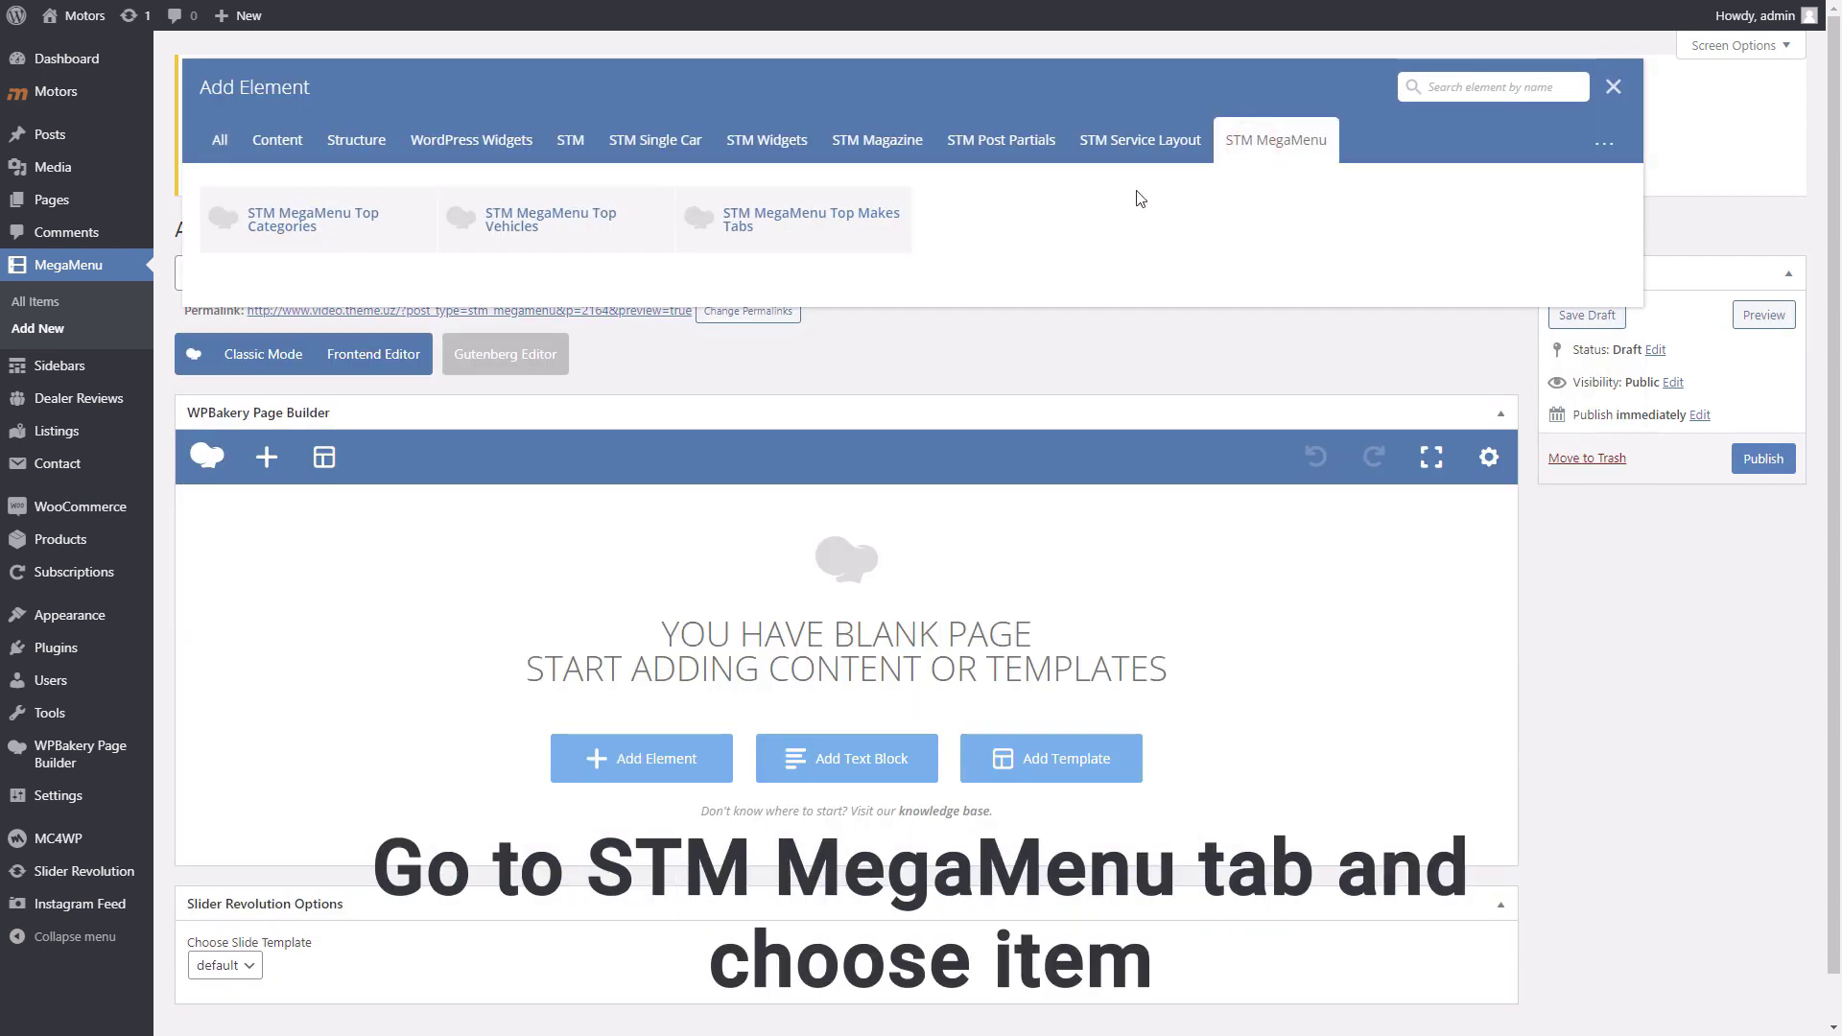
click(374, 248)
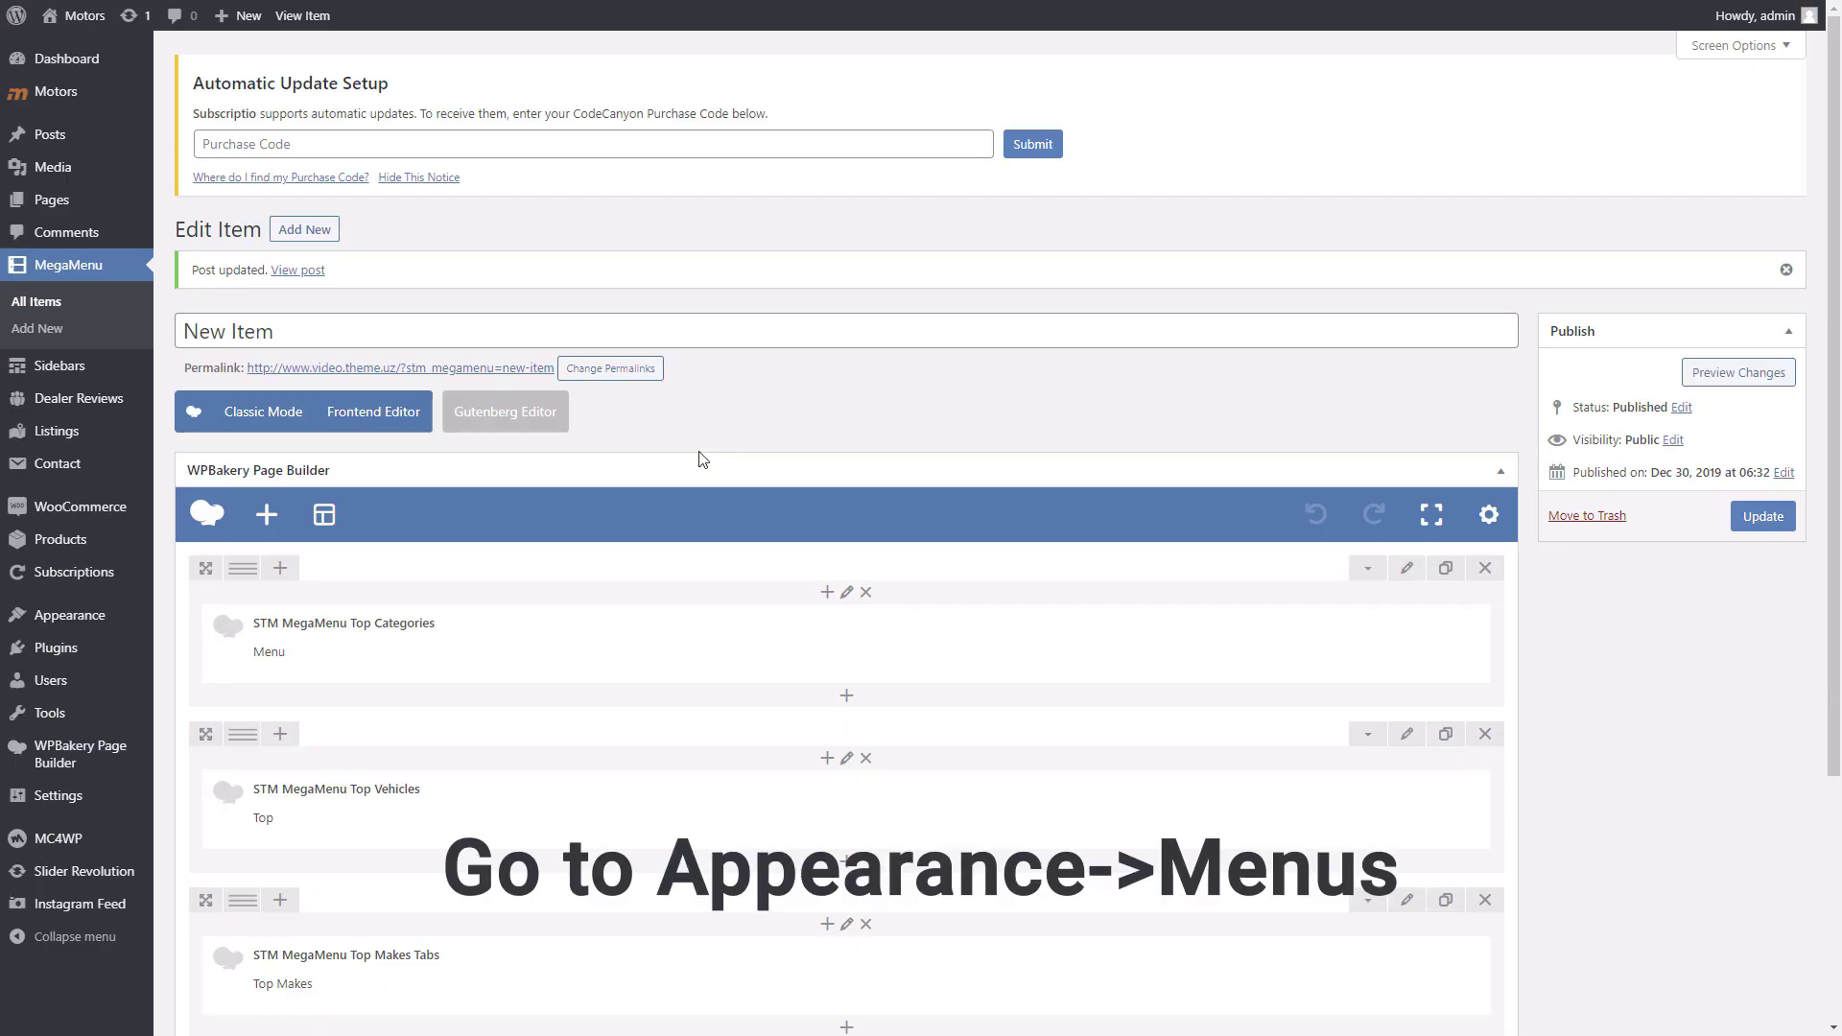
Open the Appearance menu editor and load the Primary menu (Top primary menu) for editing
mouse_move(69, 615)
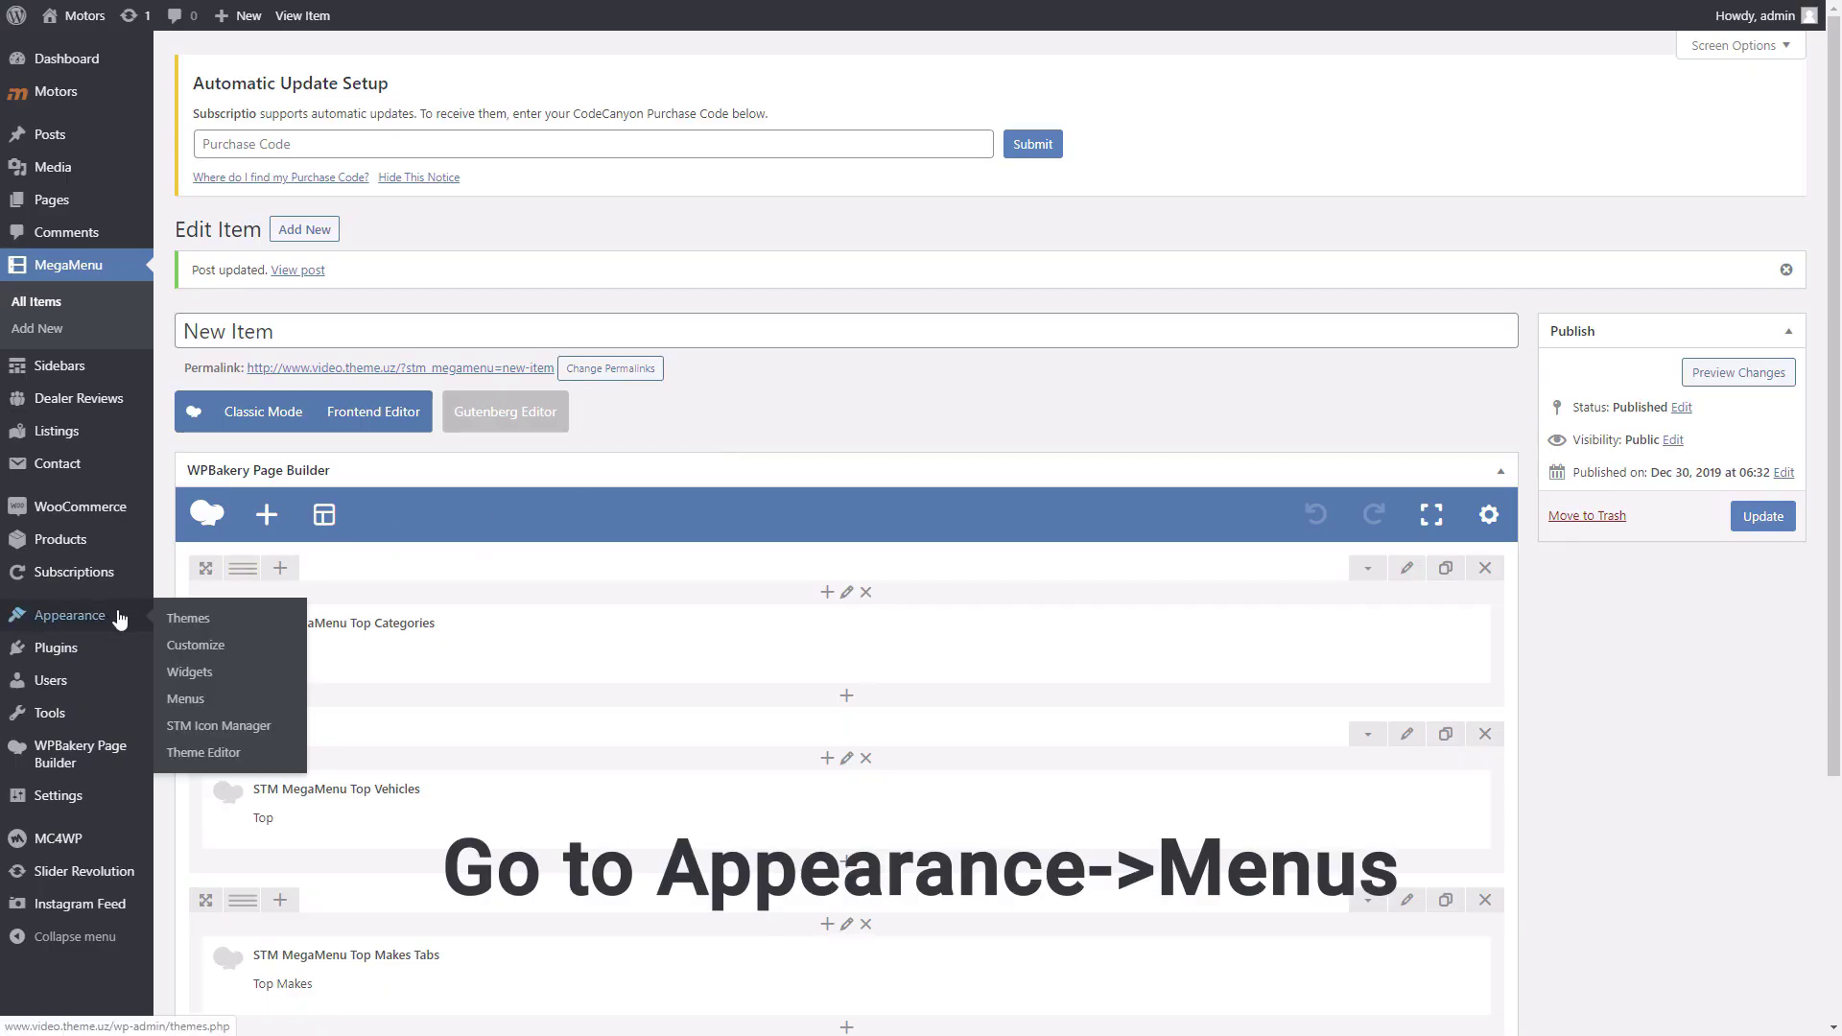
click(196, 704)
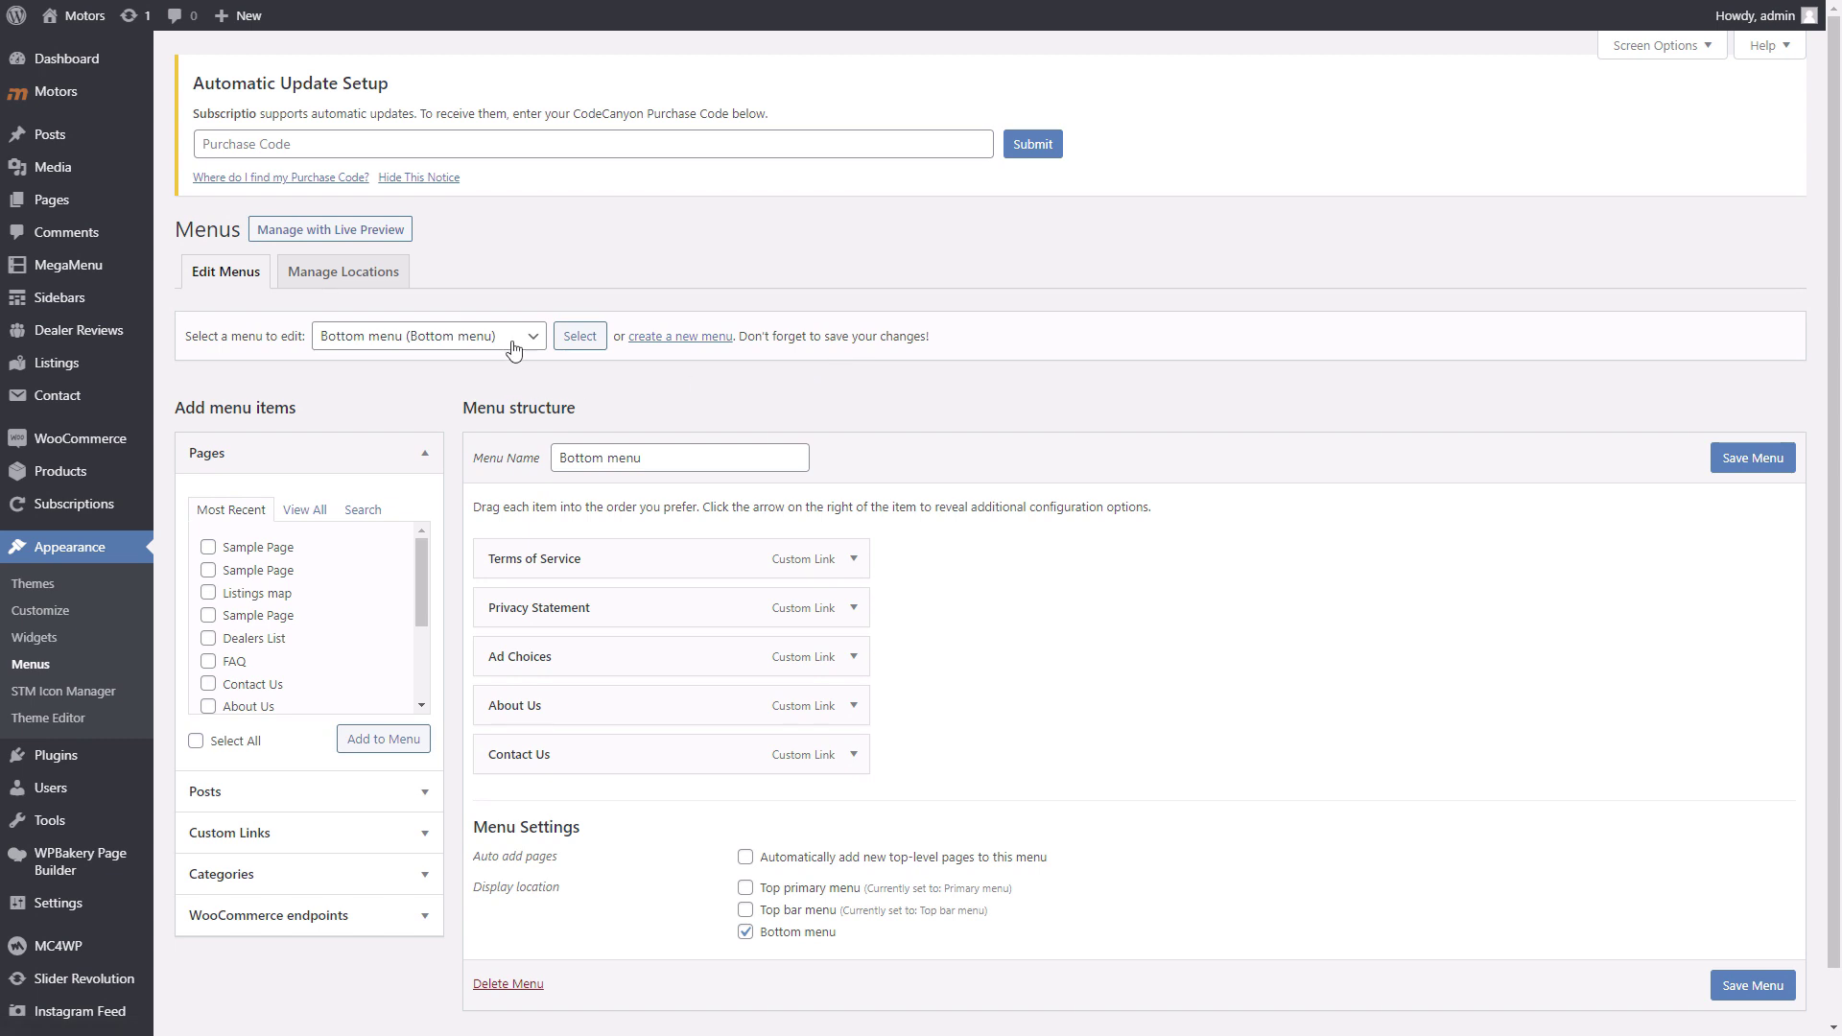
click(513, 349)
click(485, 378)
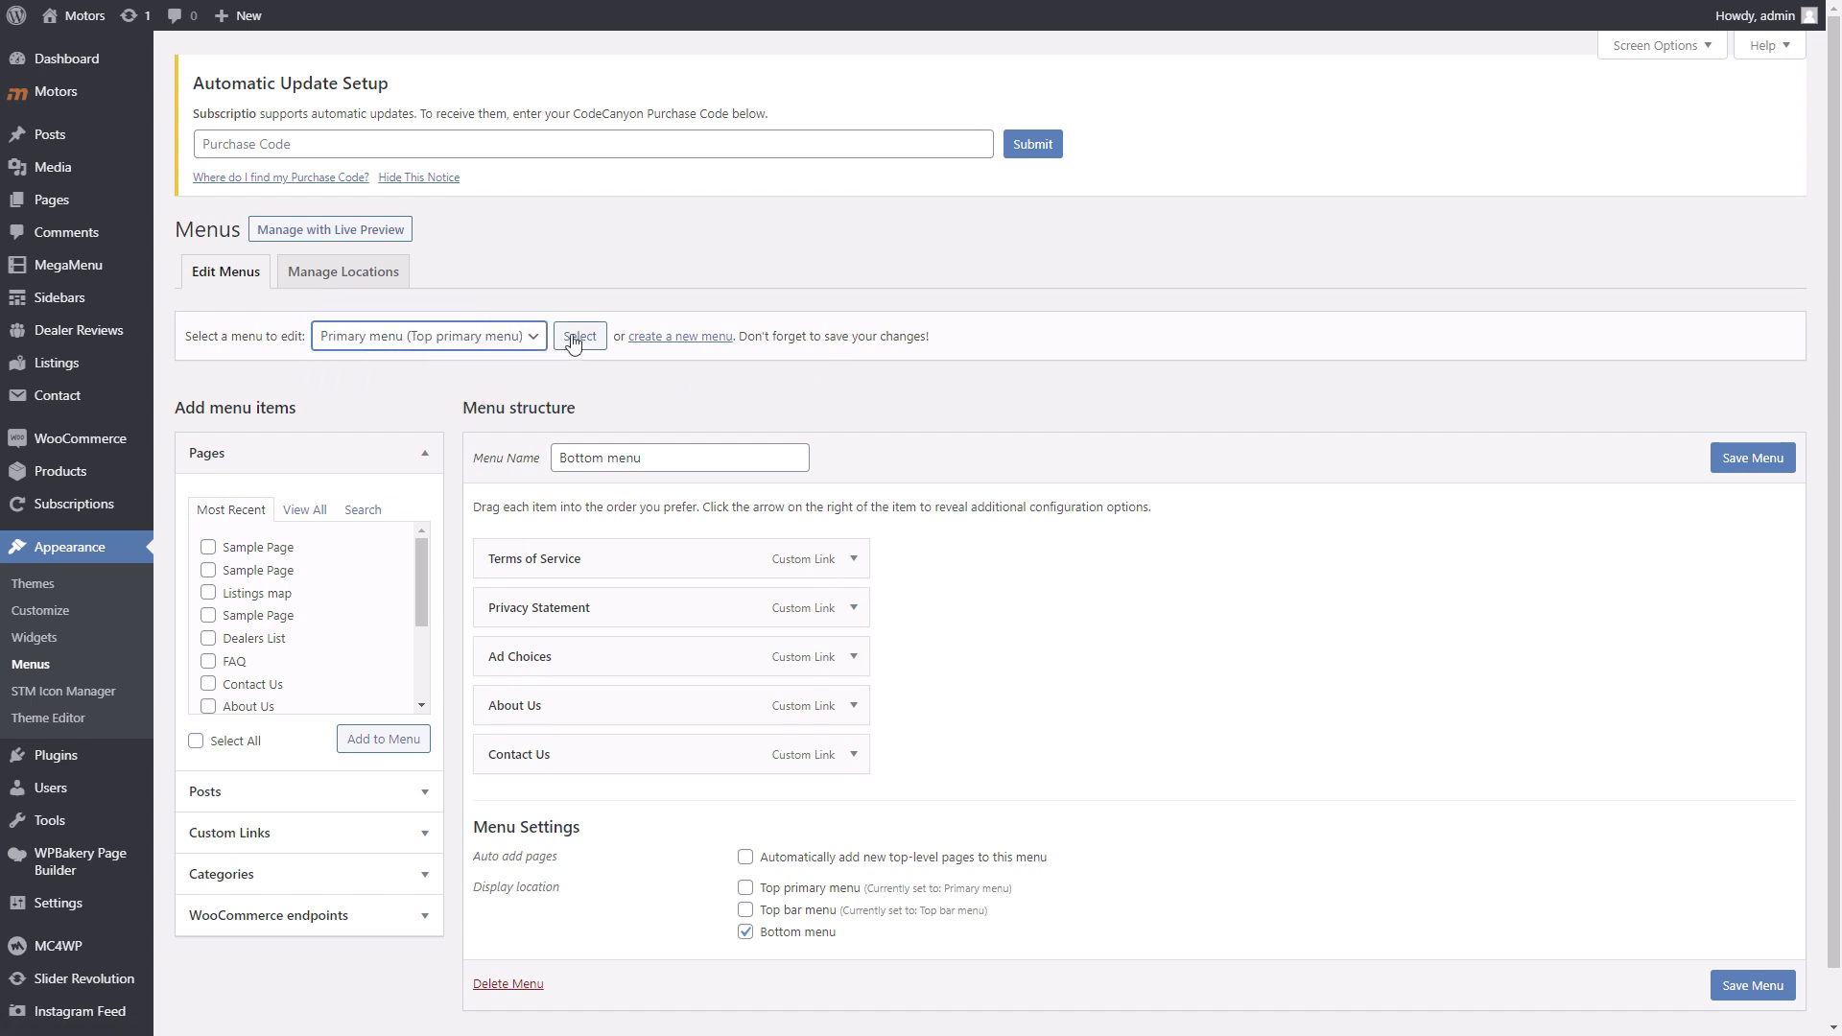
click(575, 337)
click(1015, 101)
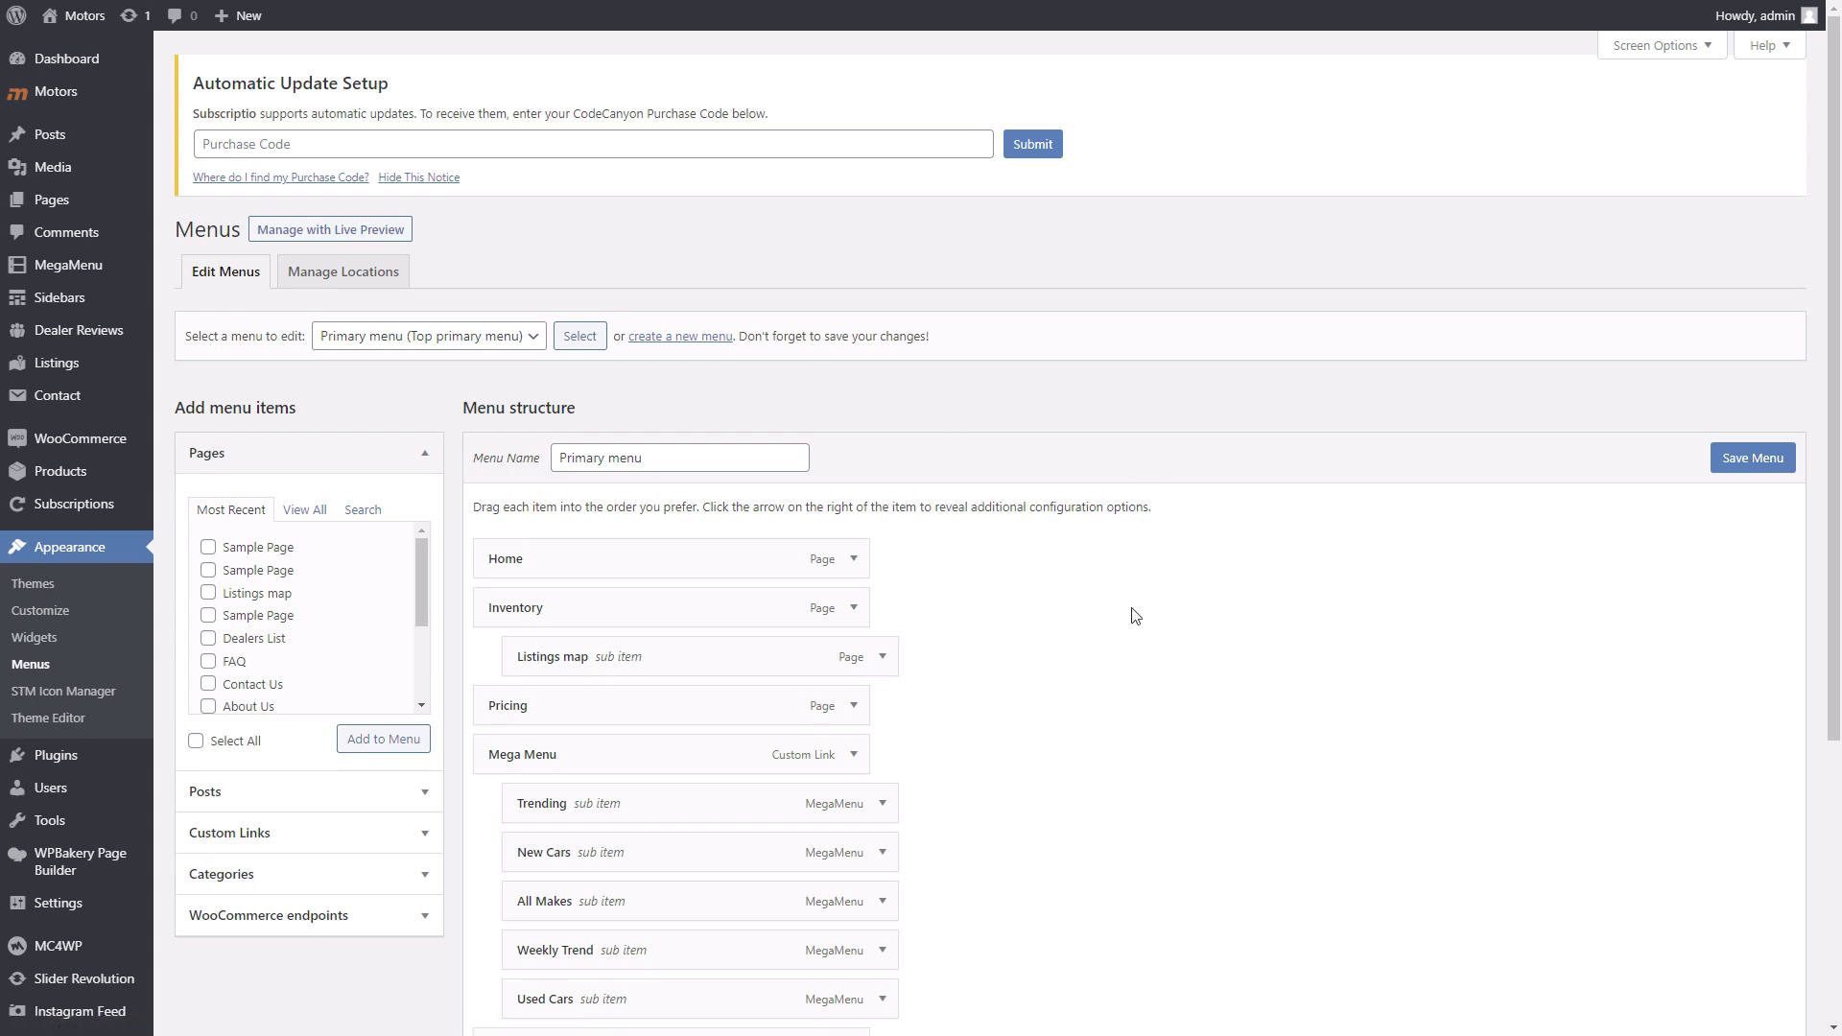
Enable the MegaMenu box in the menu editor's screen options and expand it among the items available to add
scroll(1119, 688, down, 3)
scroll(1218, 689, up, 3)
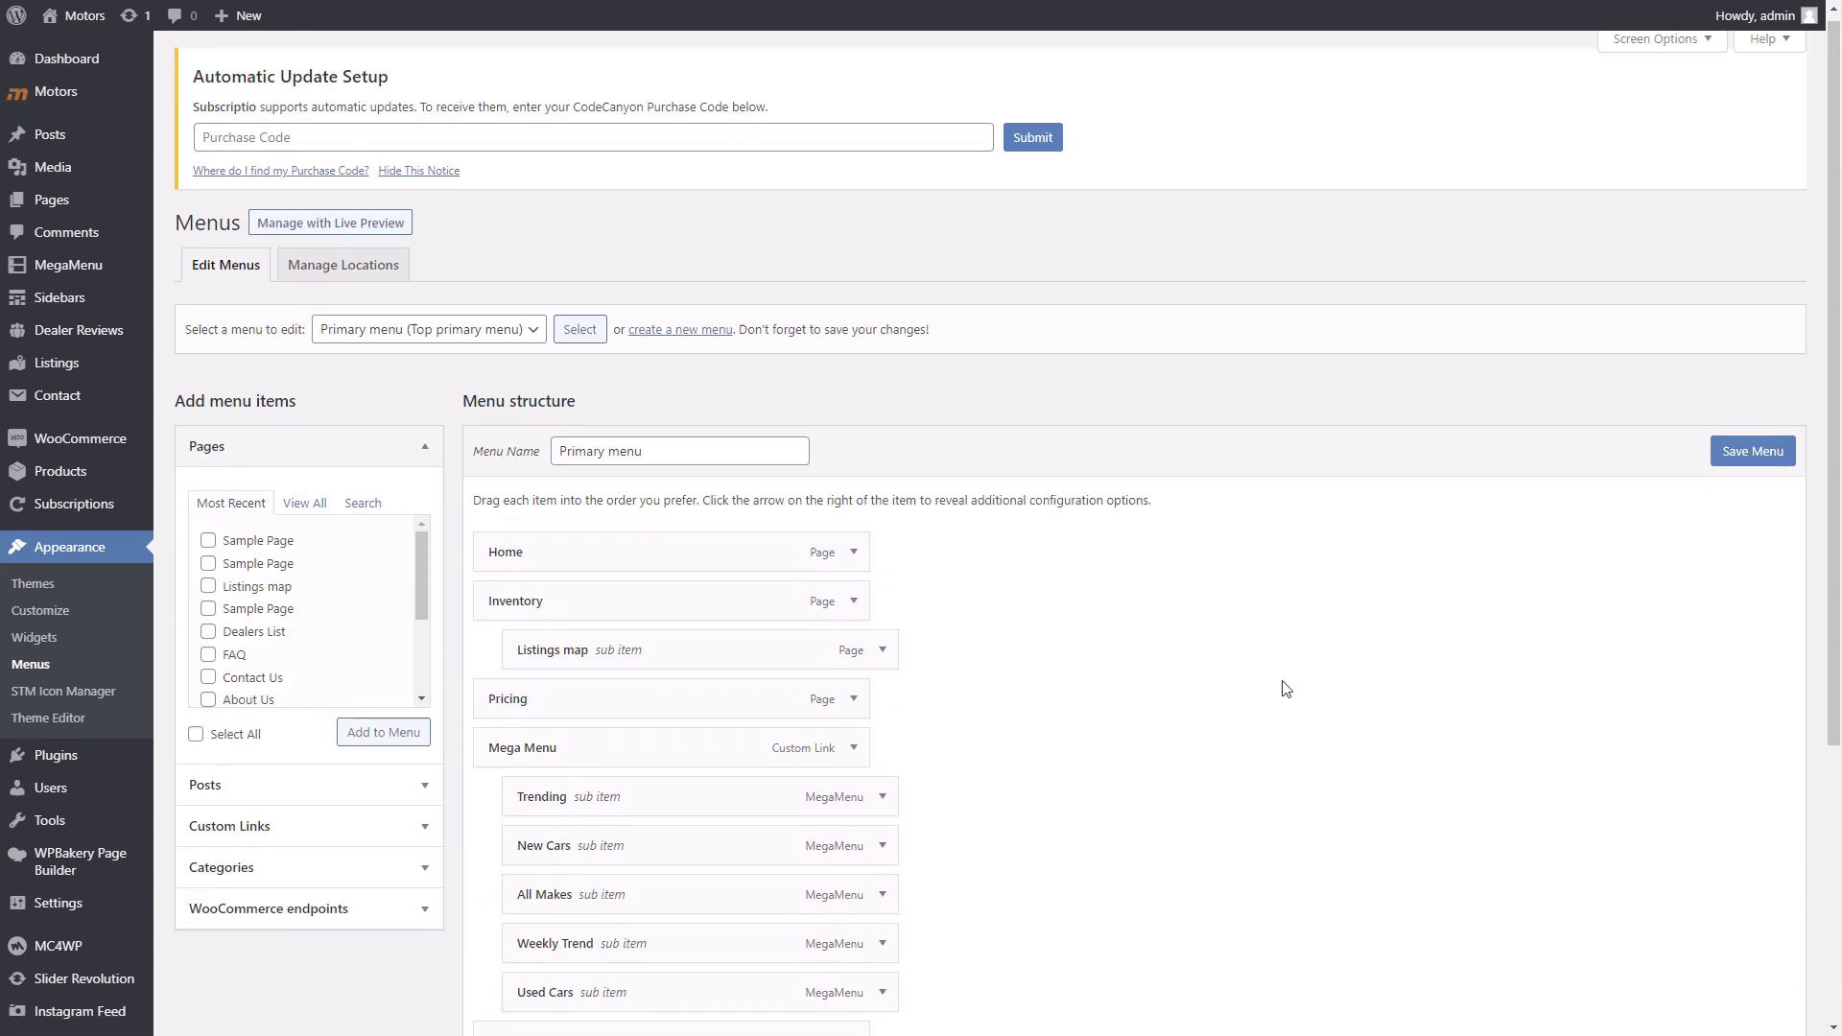
click(1649, 48)
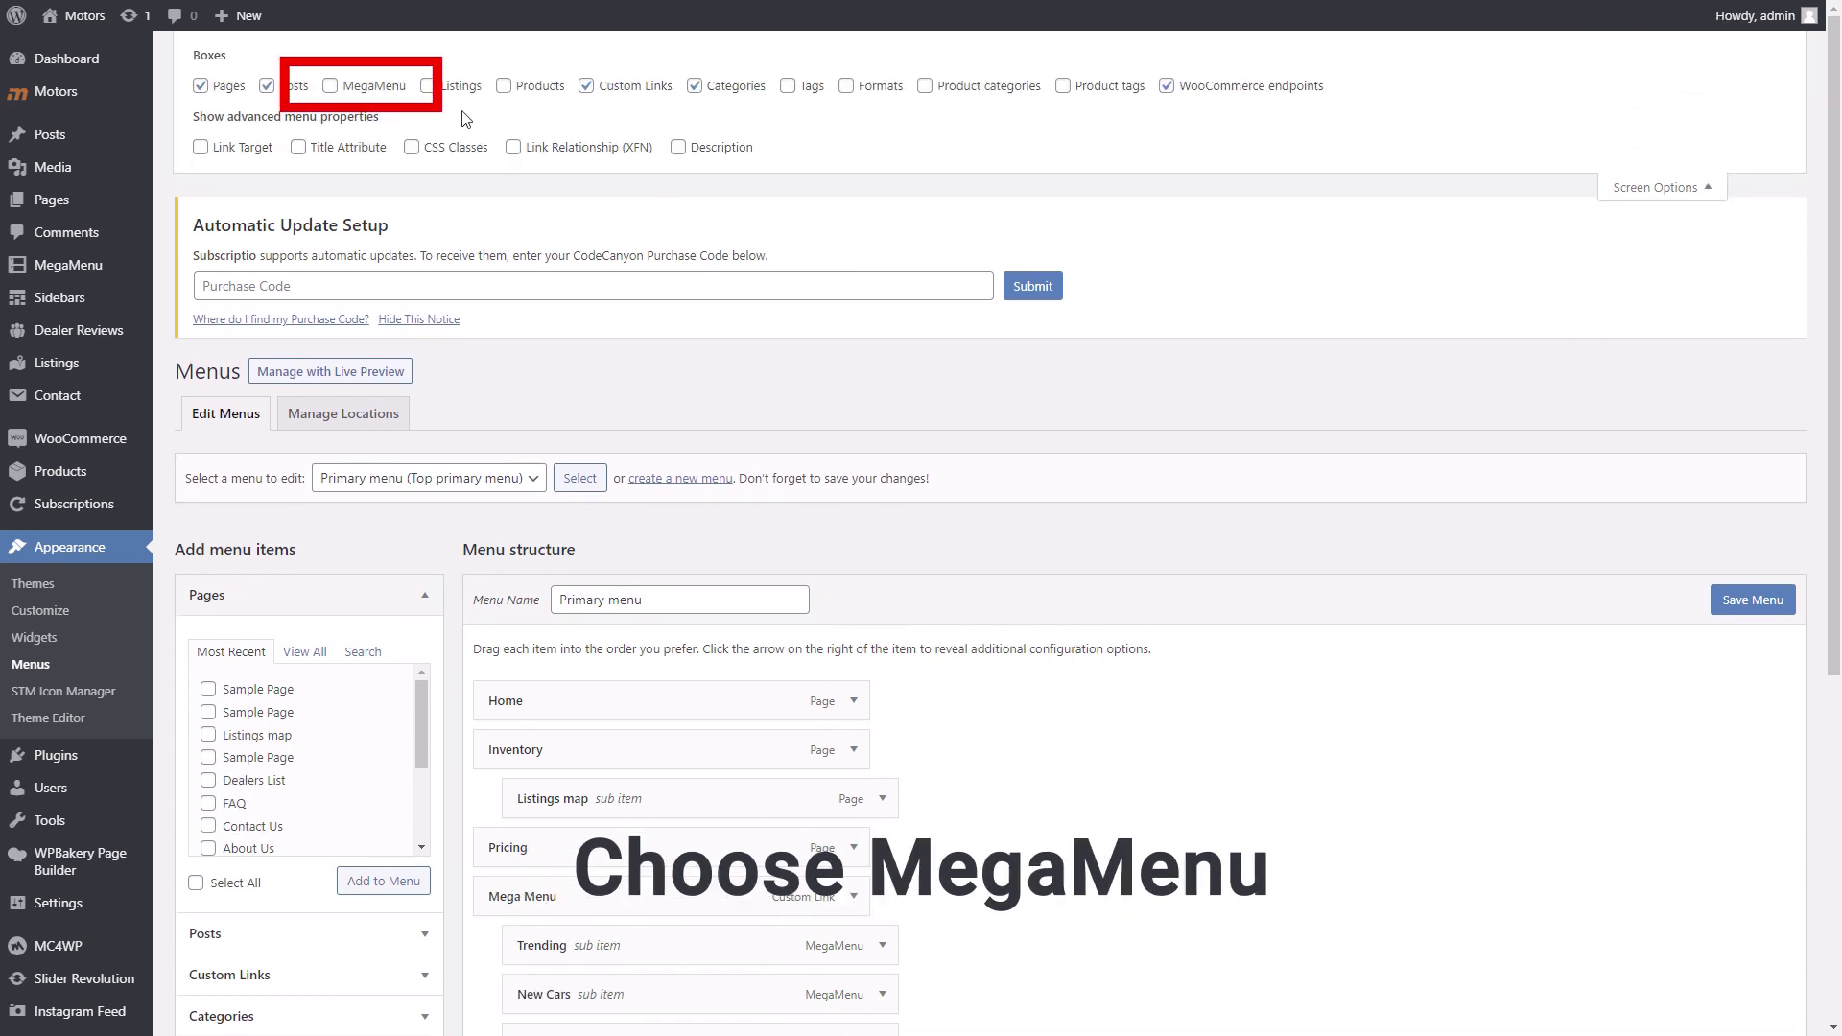
click(361, 89)
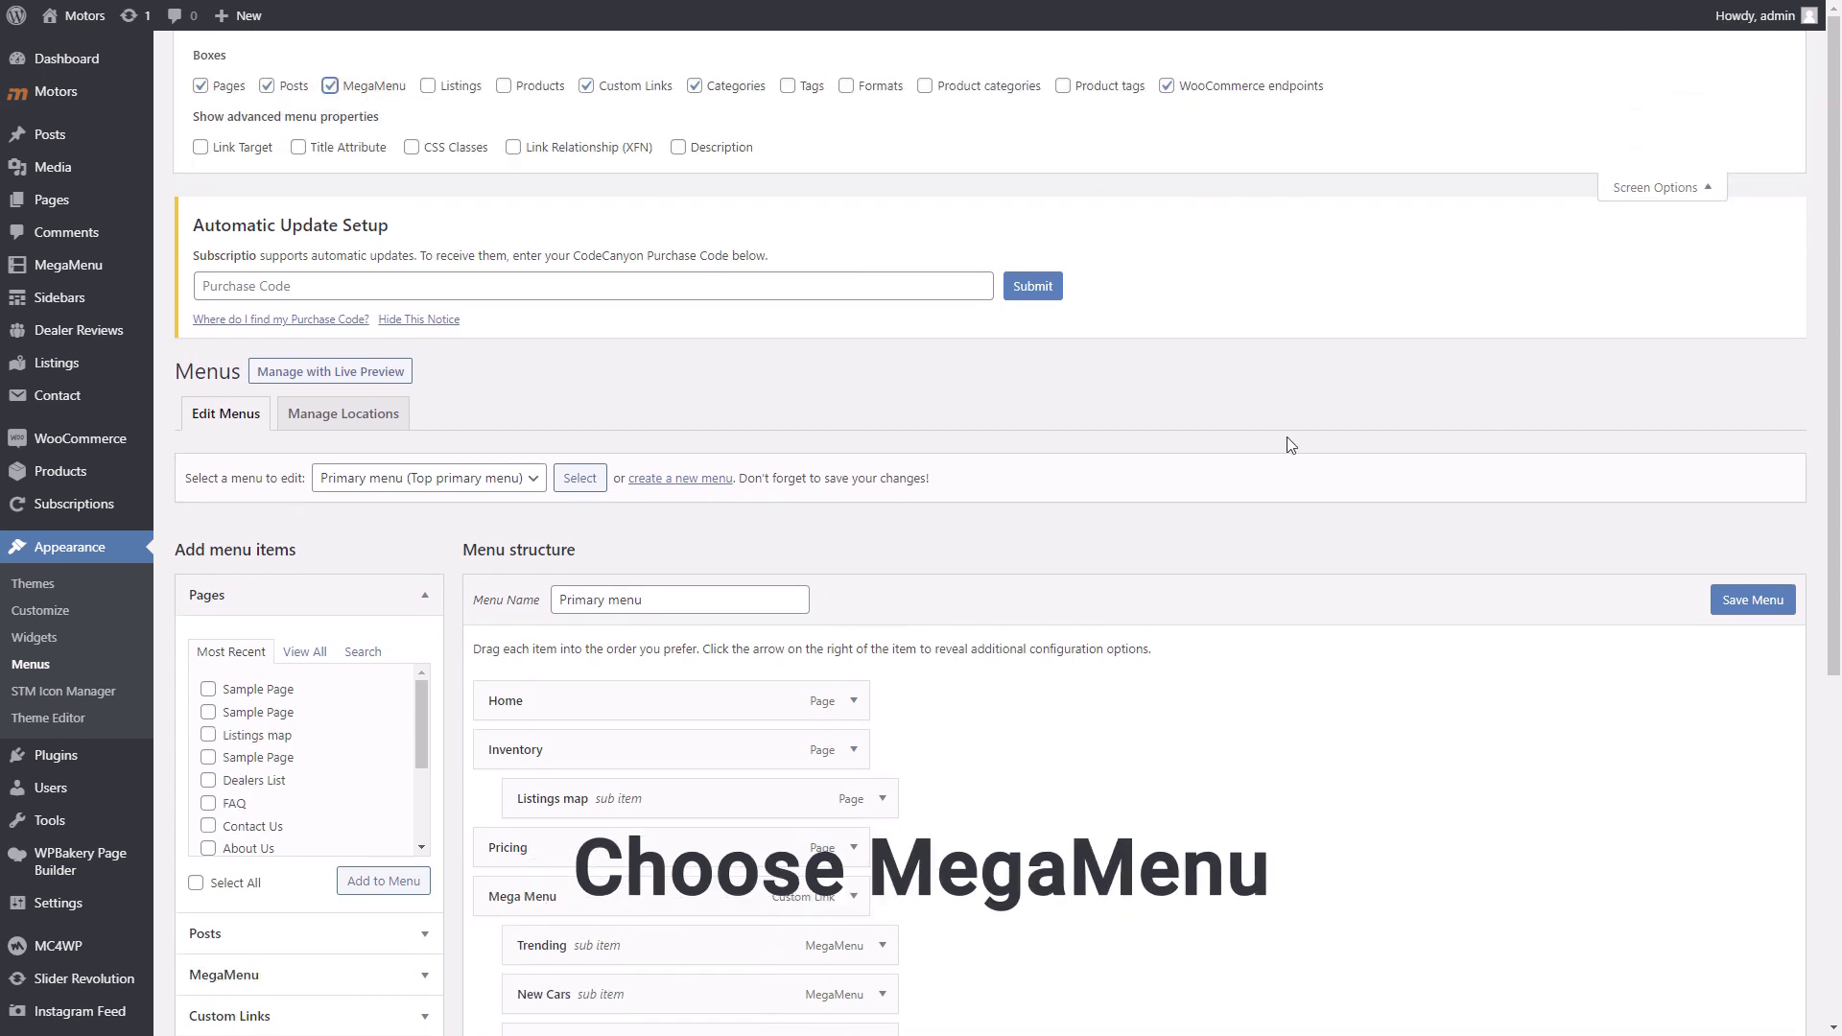
scroll(383, 767, down, 3)
scroll(446, 837, down, 2)
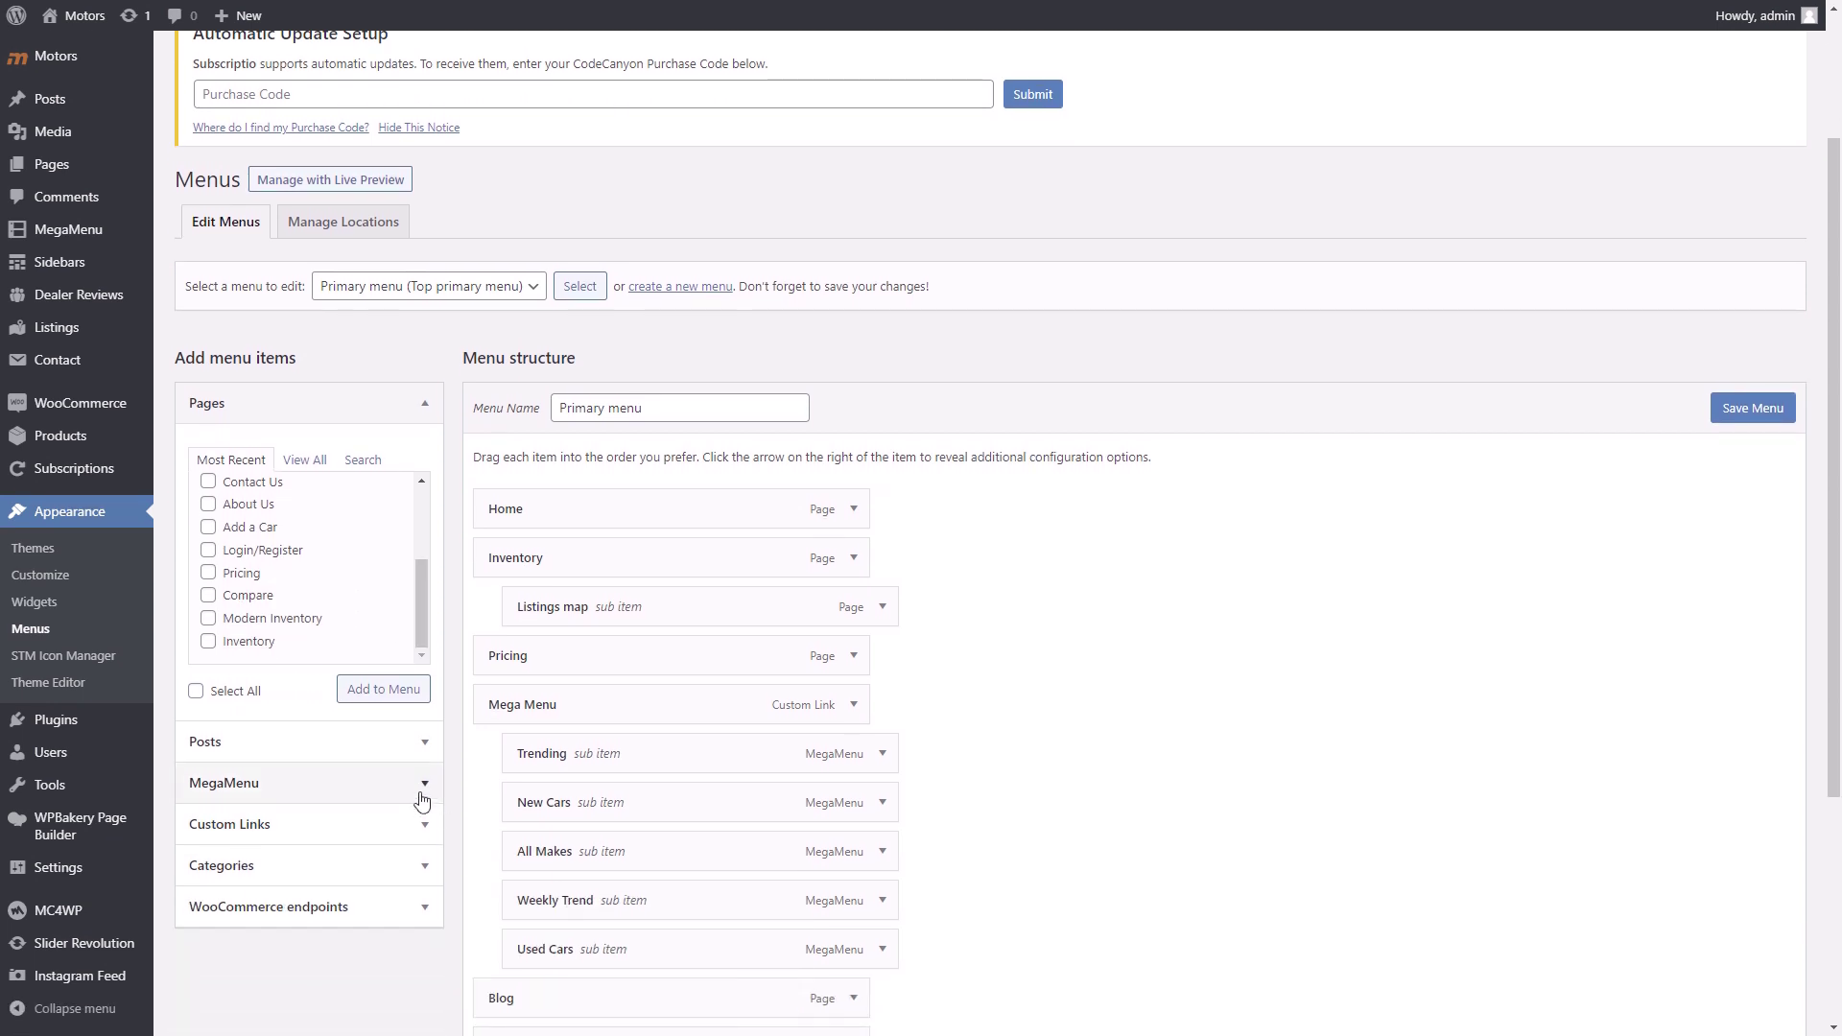
click(422, 787)
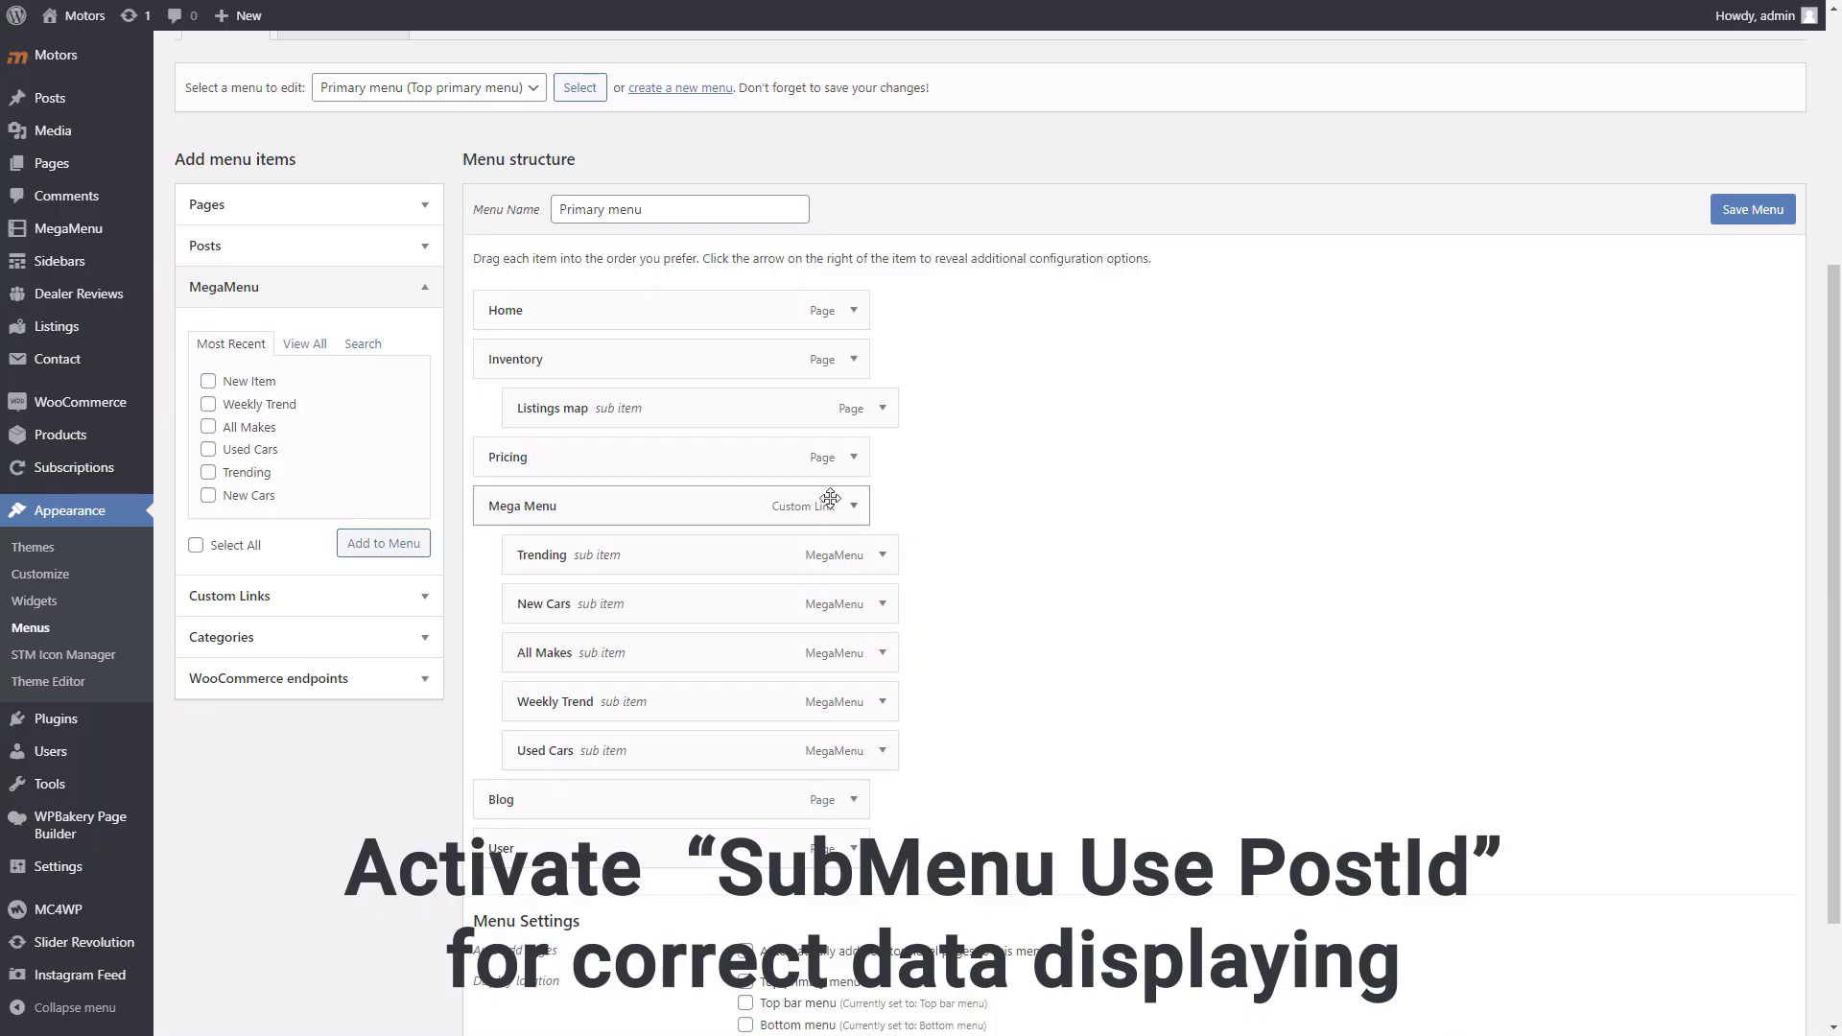
Enable SubMenu Use PostId in the Mega Menu item's settings and save the Primary menu
click(852, 507)
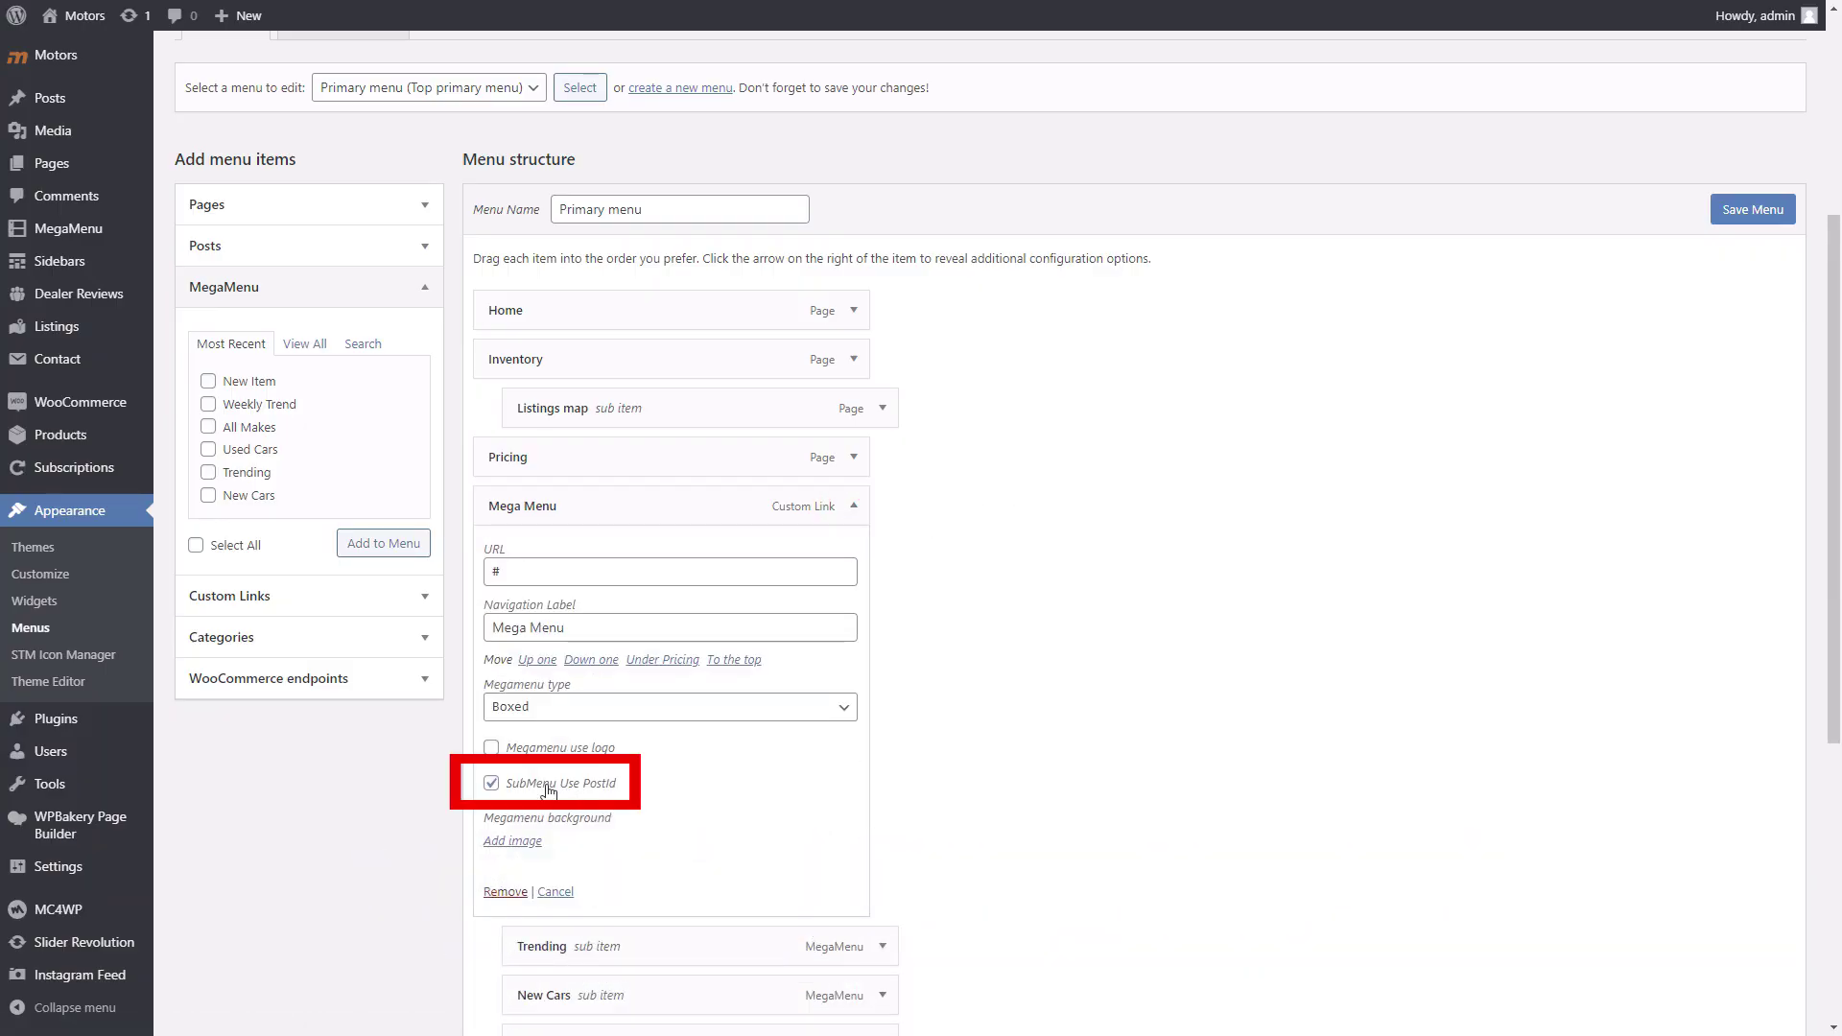
double_click(549, 787)
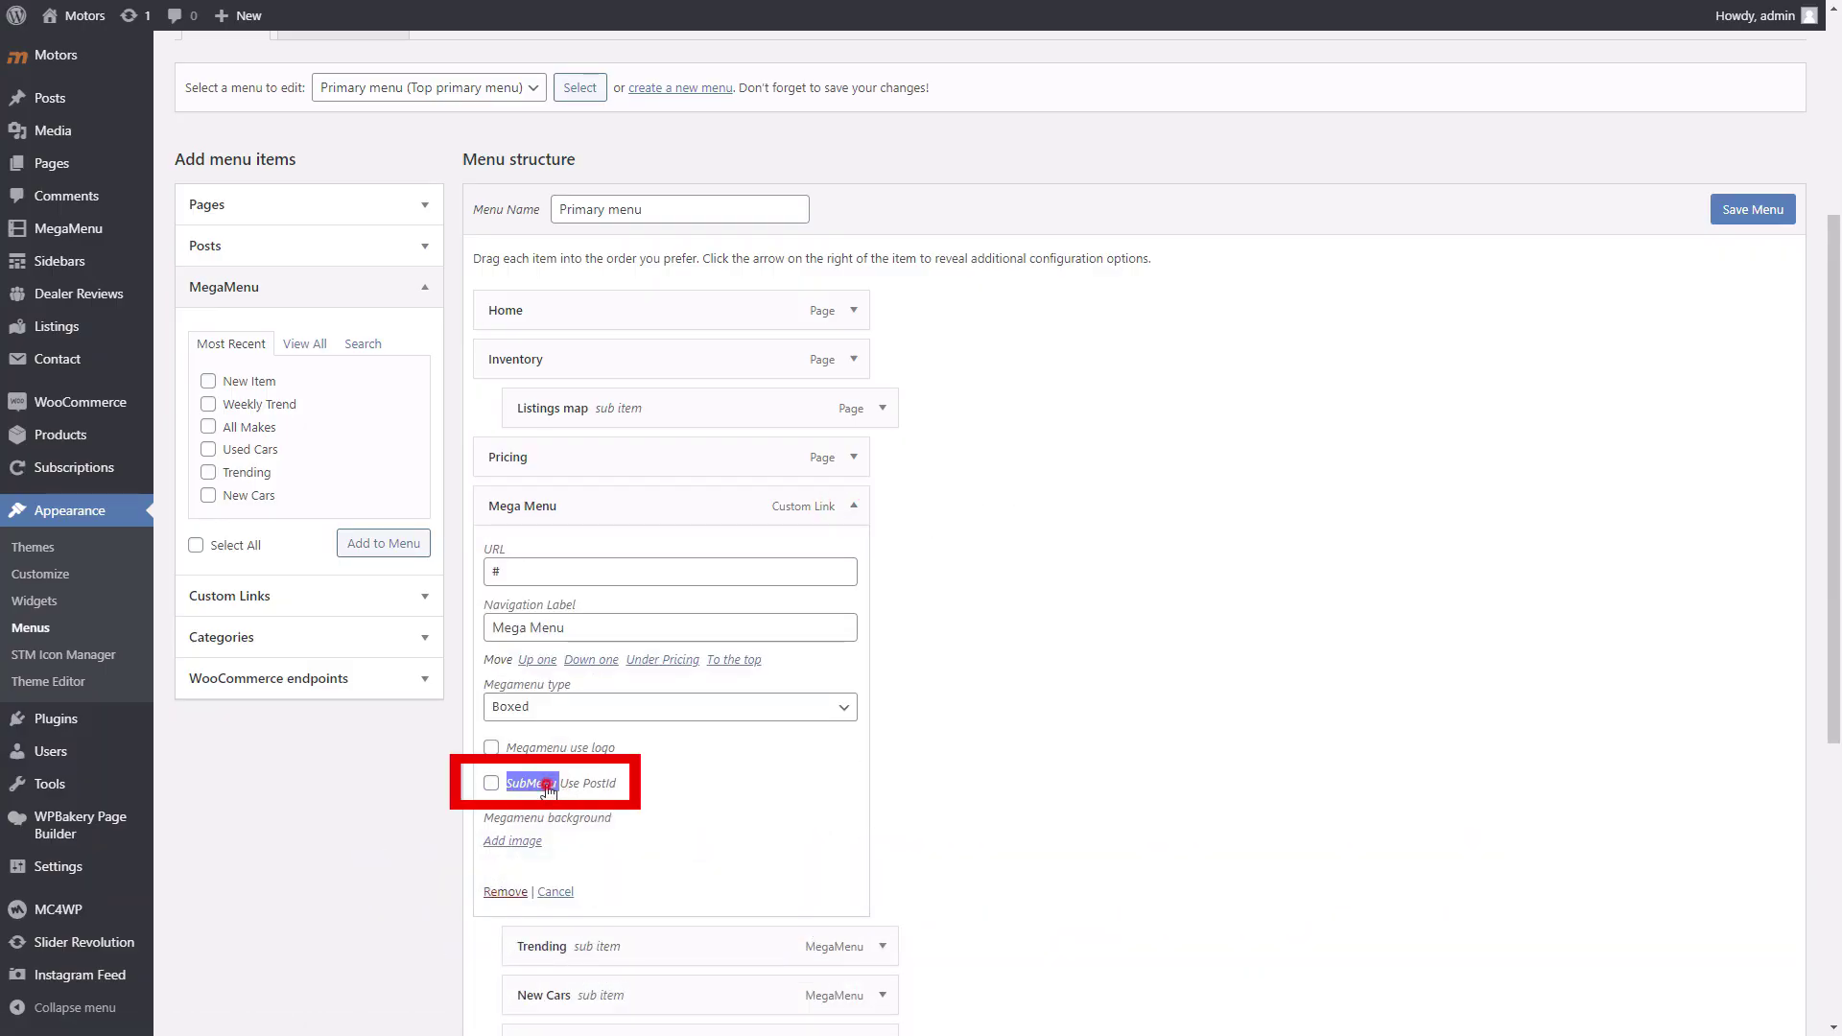
click(955, 798)
click(1752, 210)
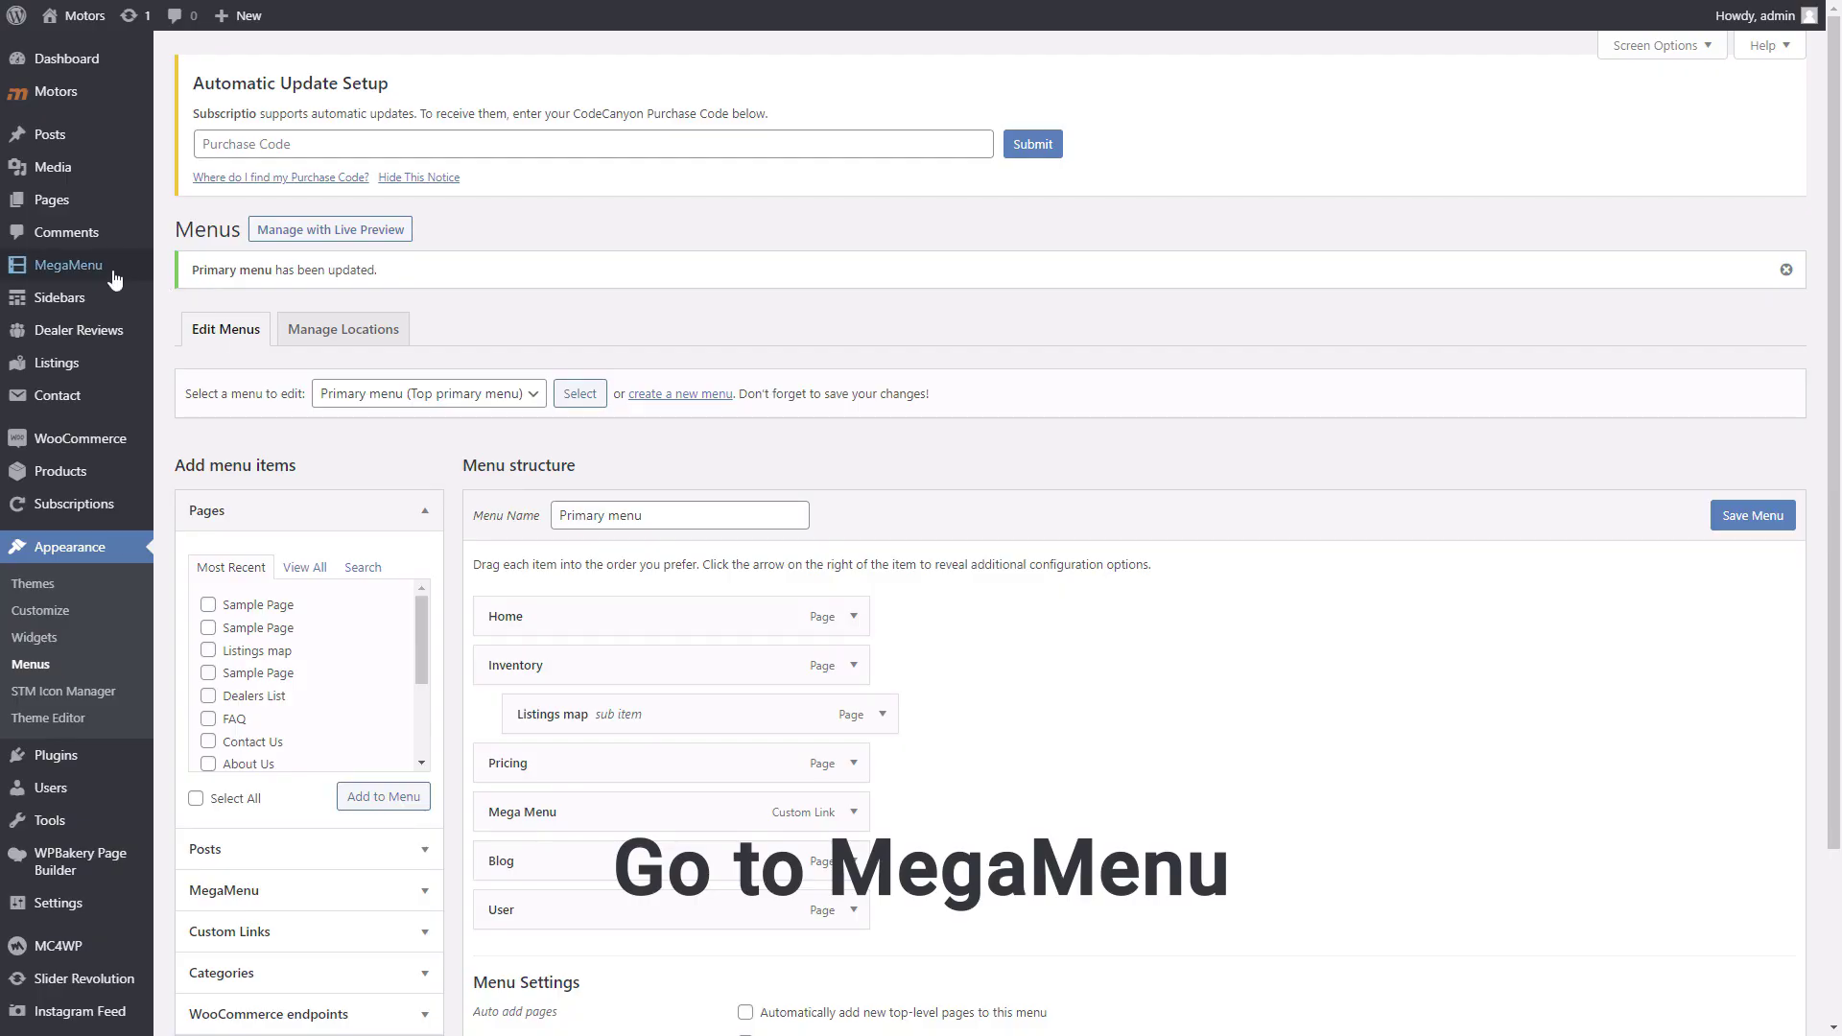
Open the Trending MegaMenu item for editing, save its STM MegaMenu Top Makes Tabs element settings, and update the item
click(108, 277)
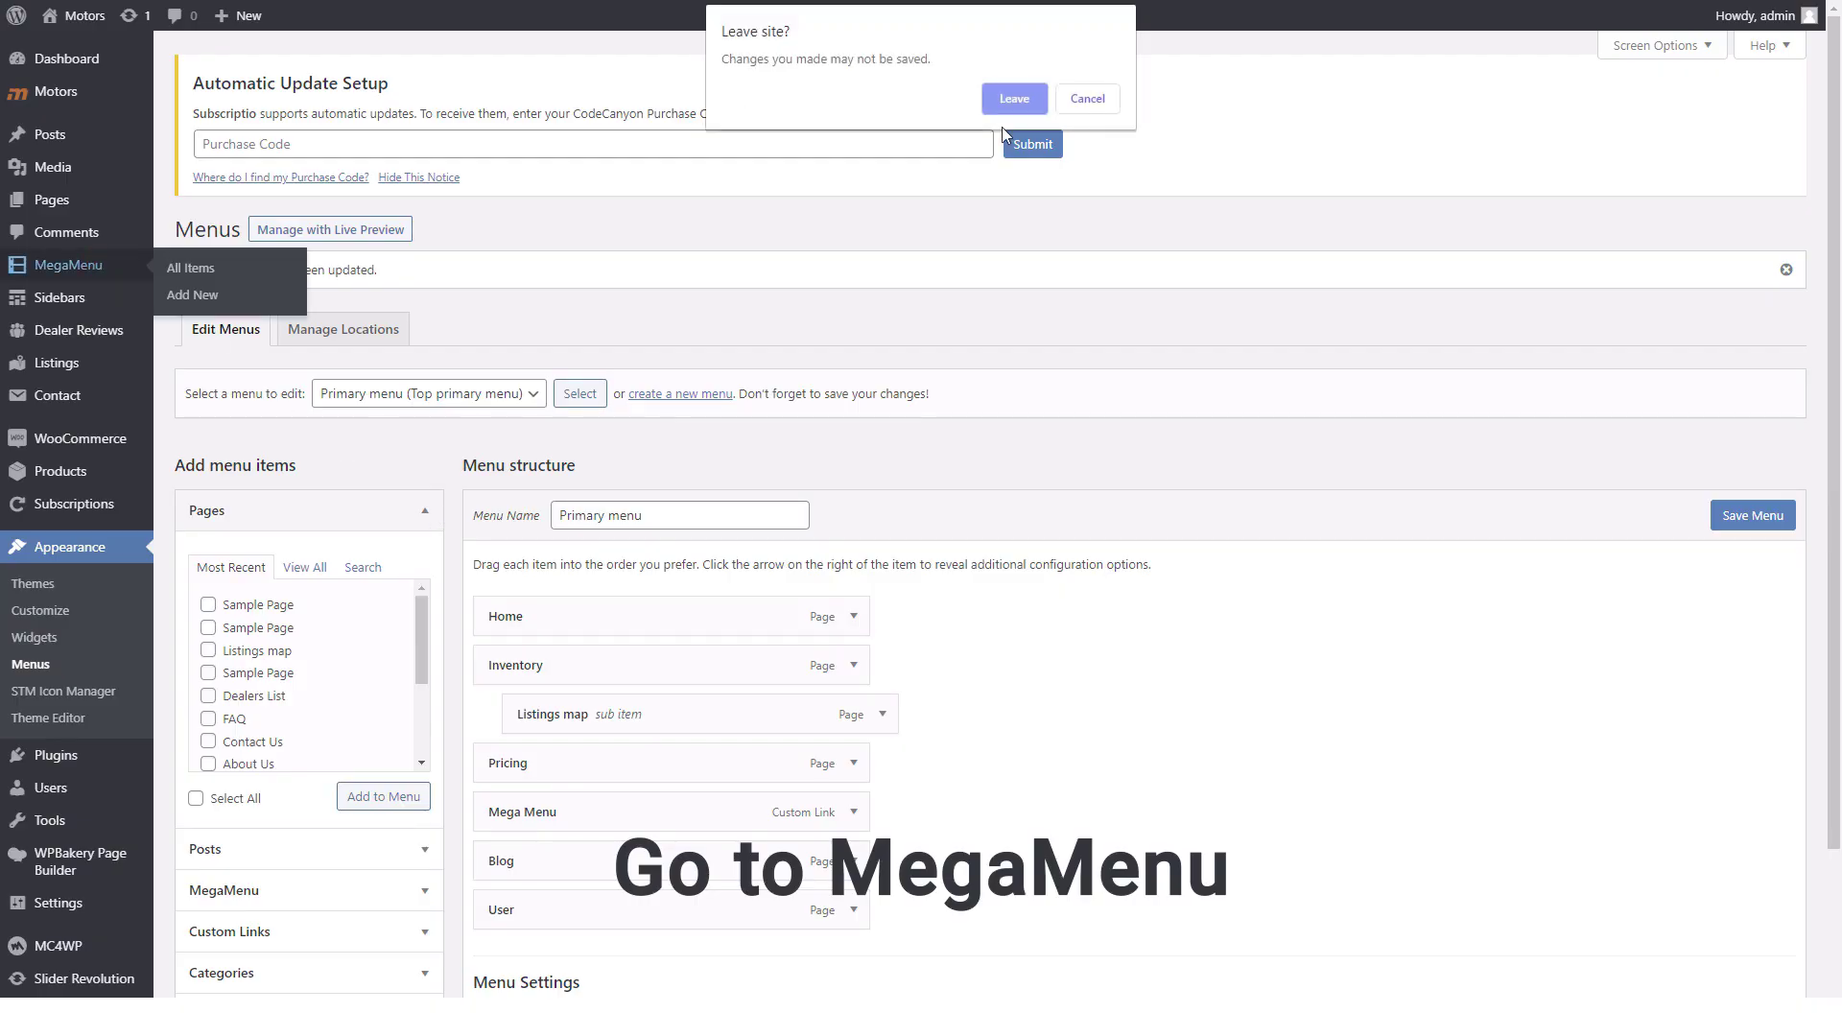
click(1015, 98)
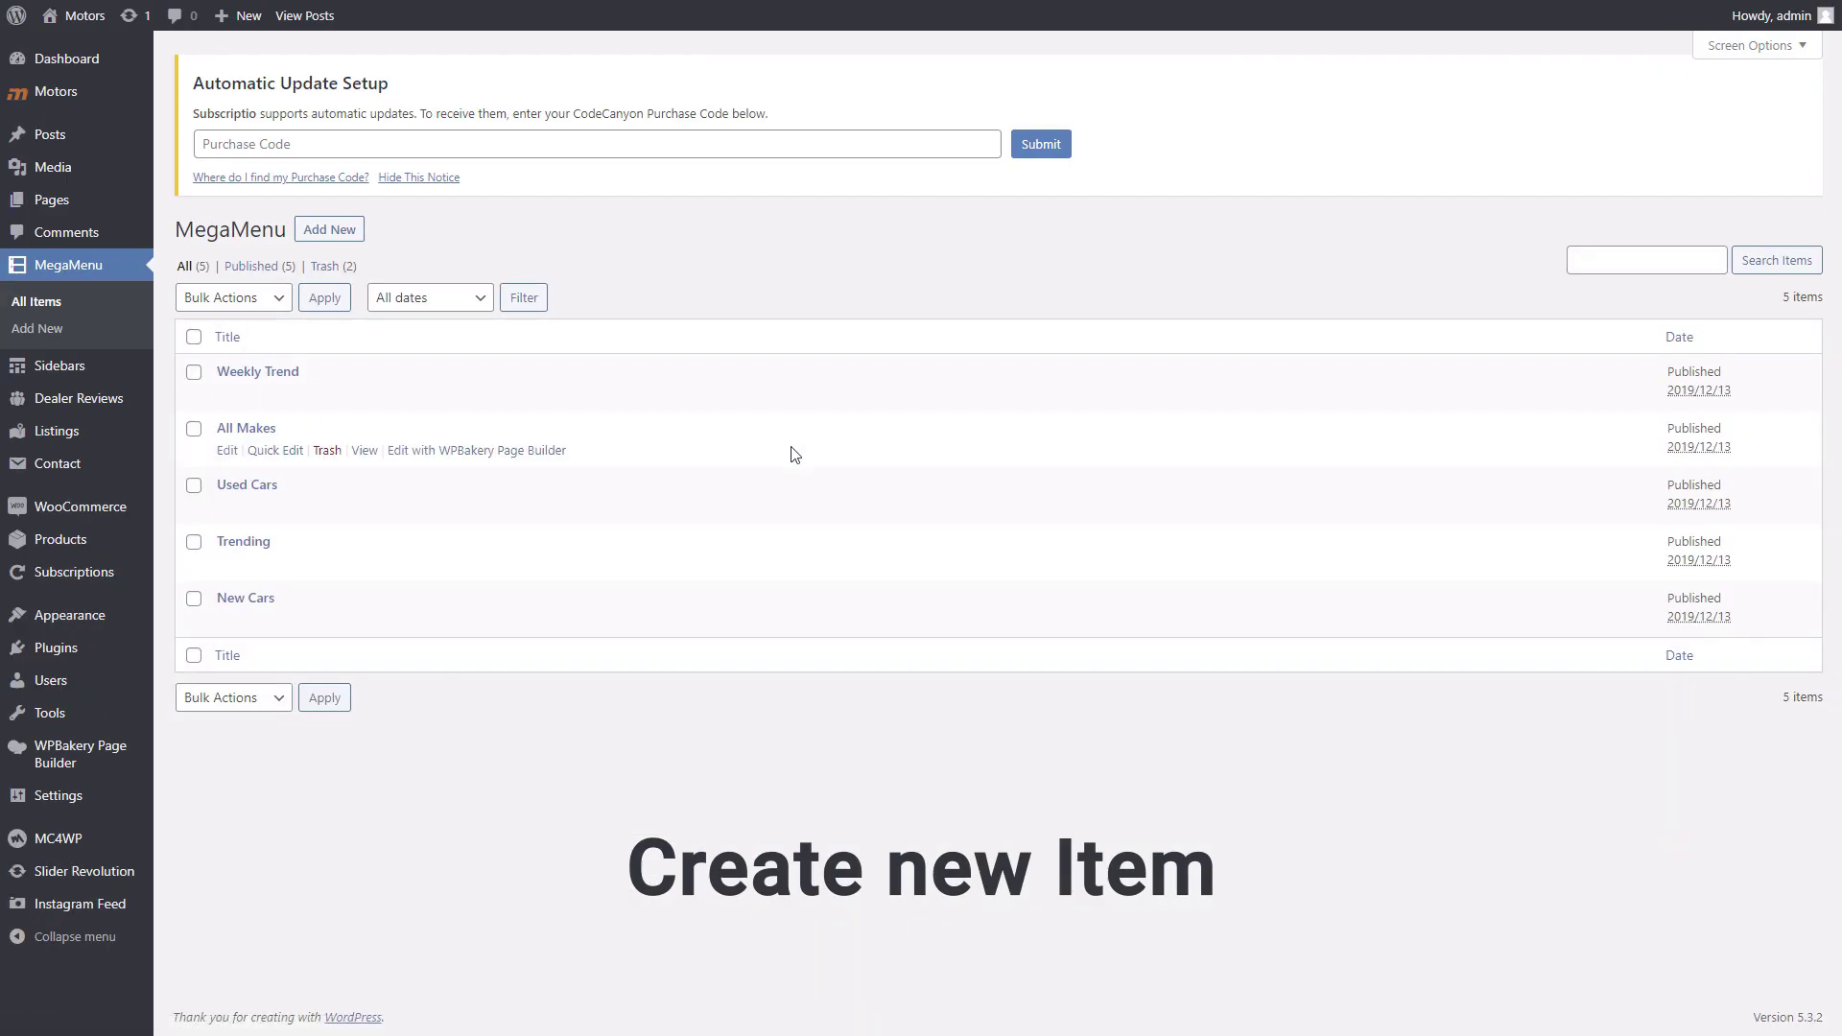
click(227, 563)
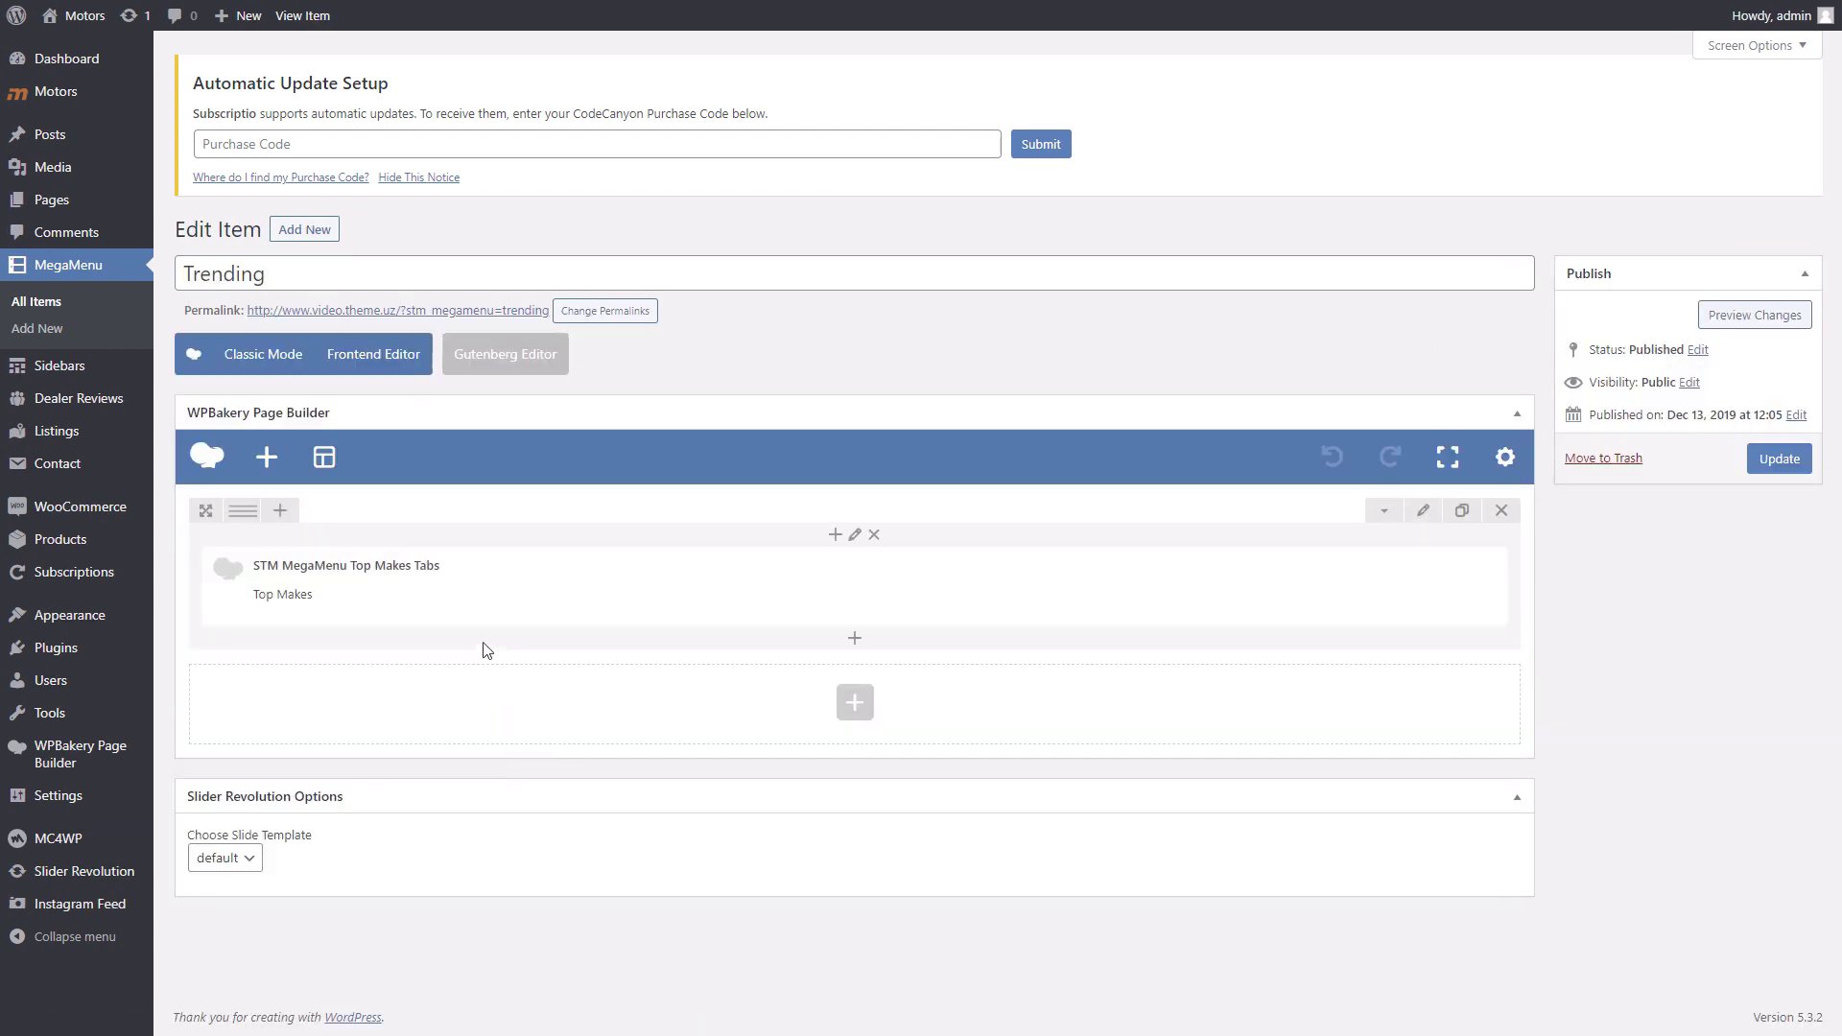
mouse_move(448, 605)
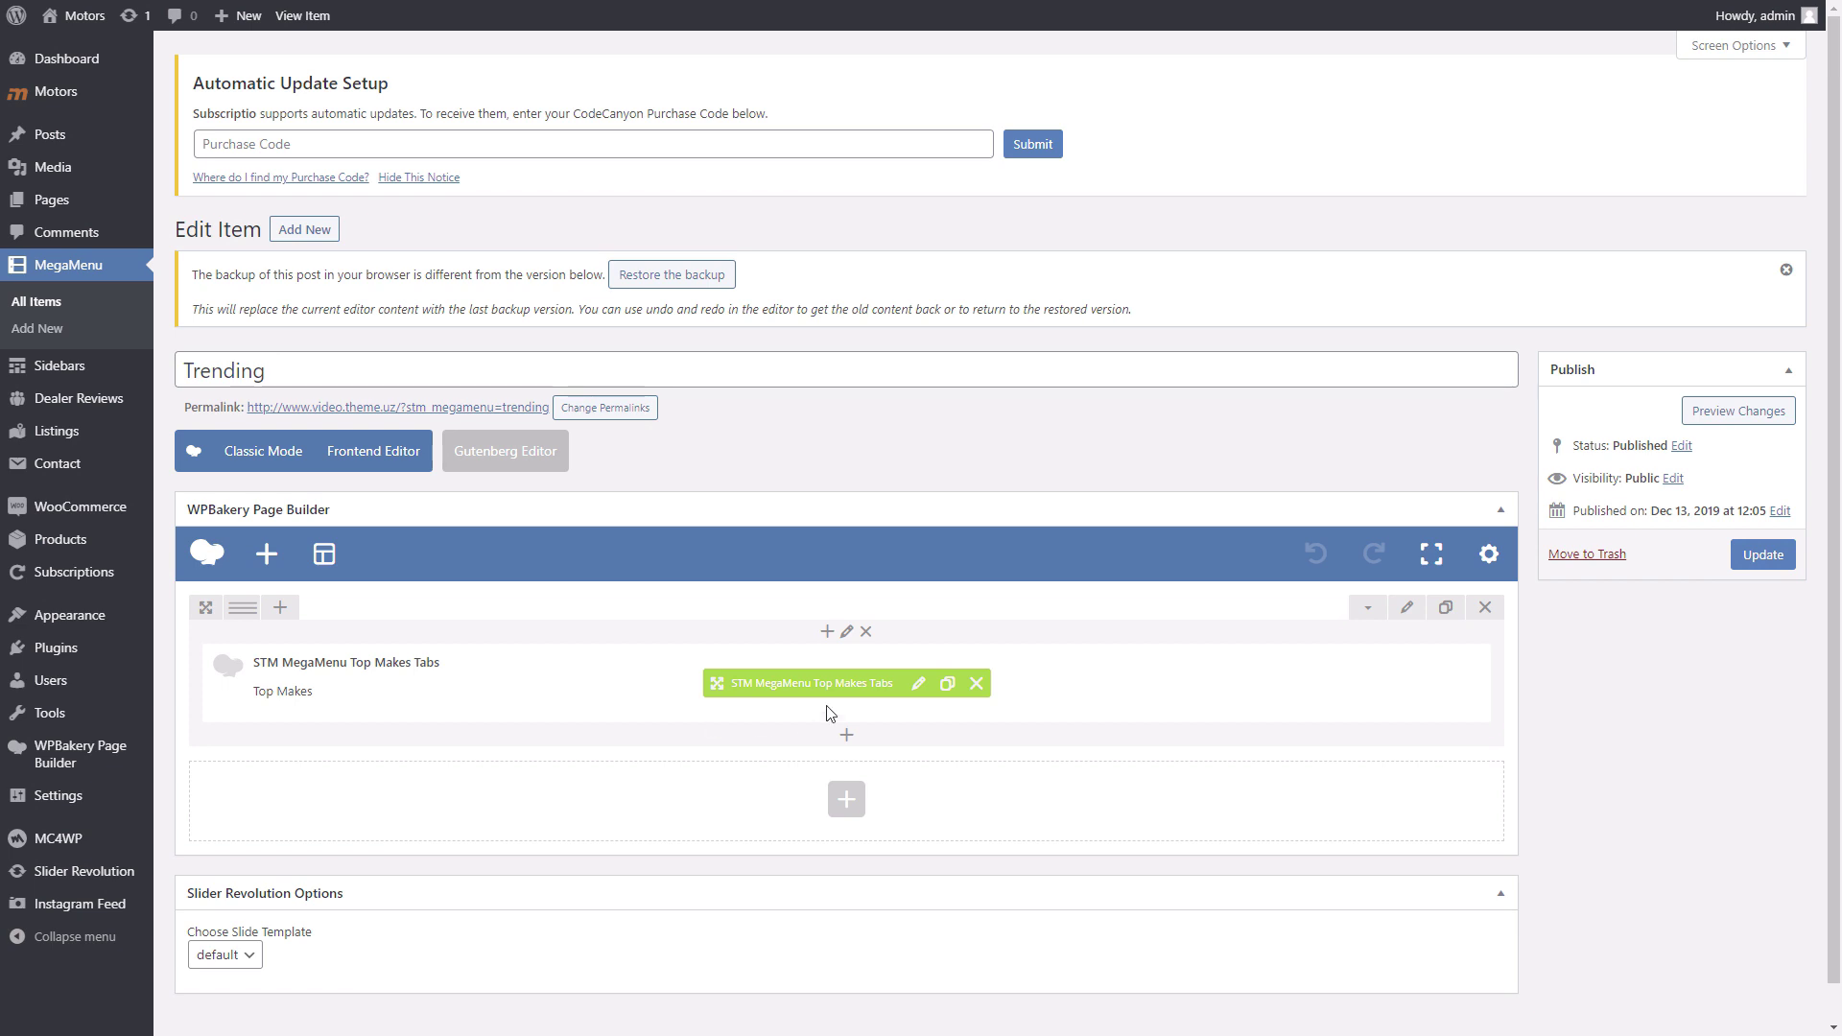
click(917, 684)
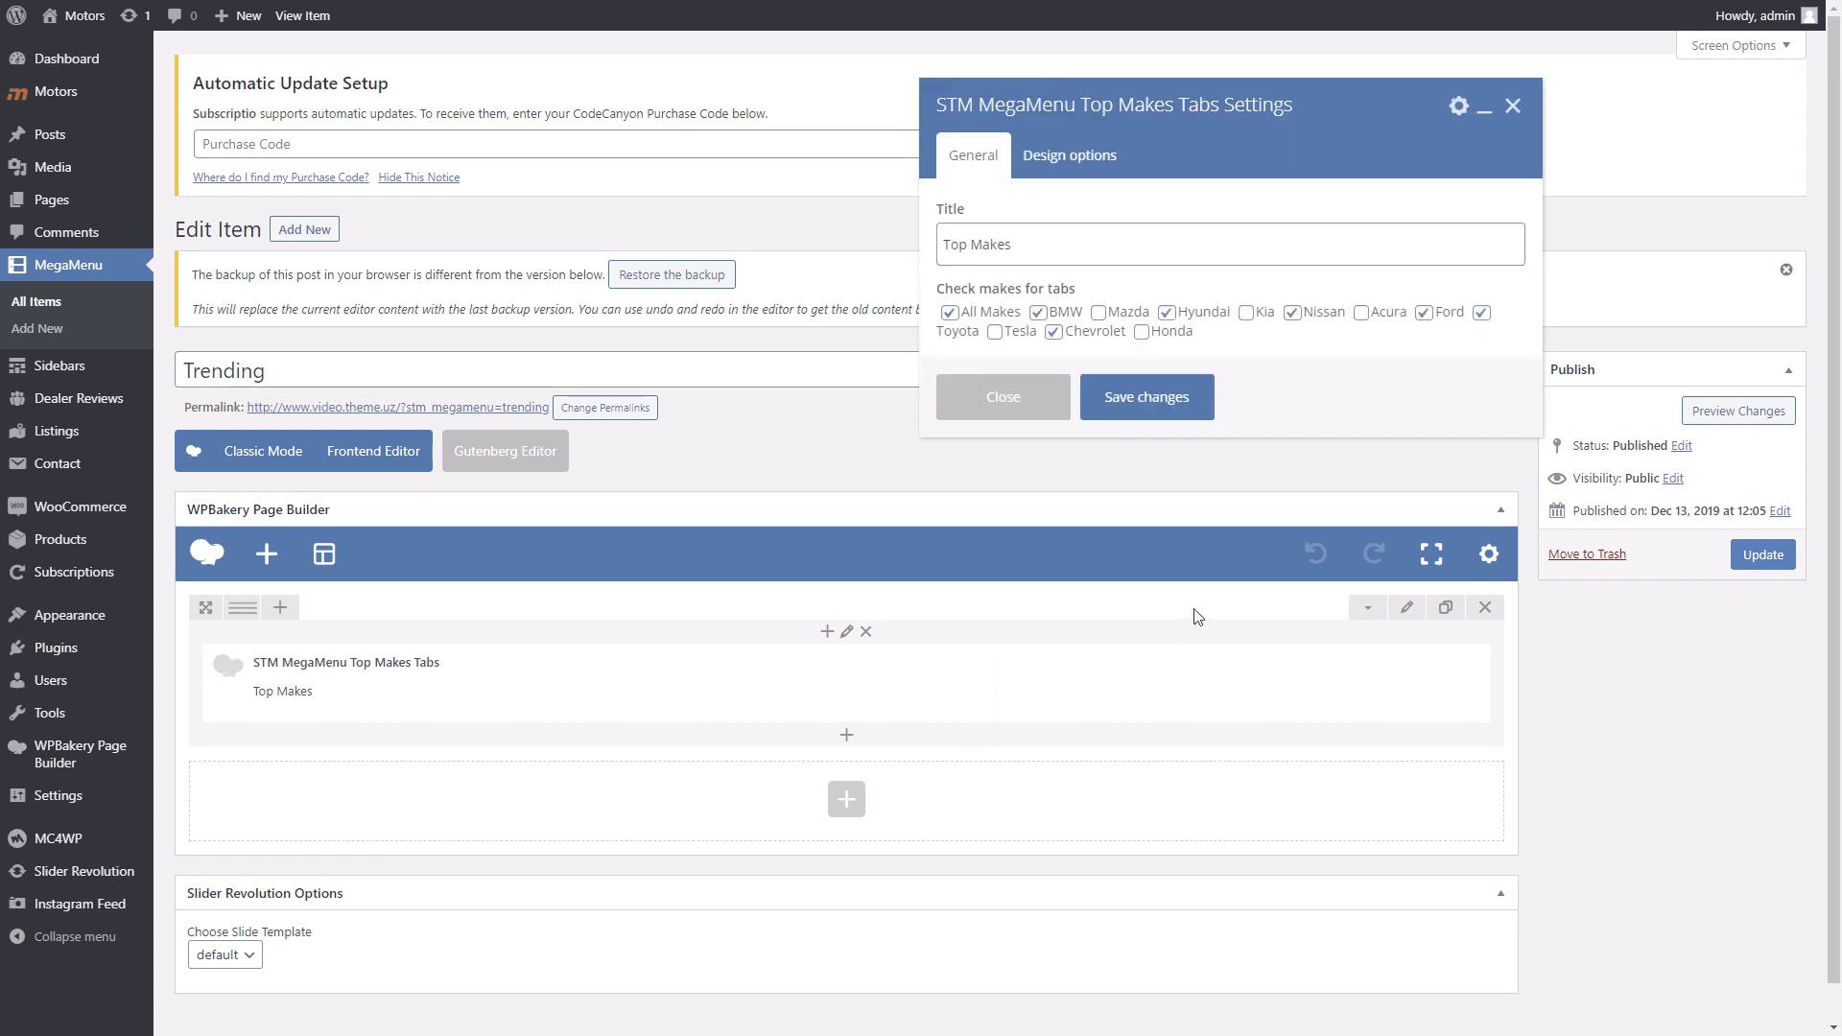
click(1158, 398)
click(1752, 556)
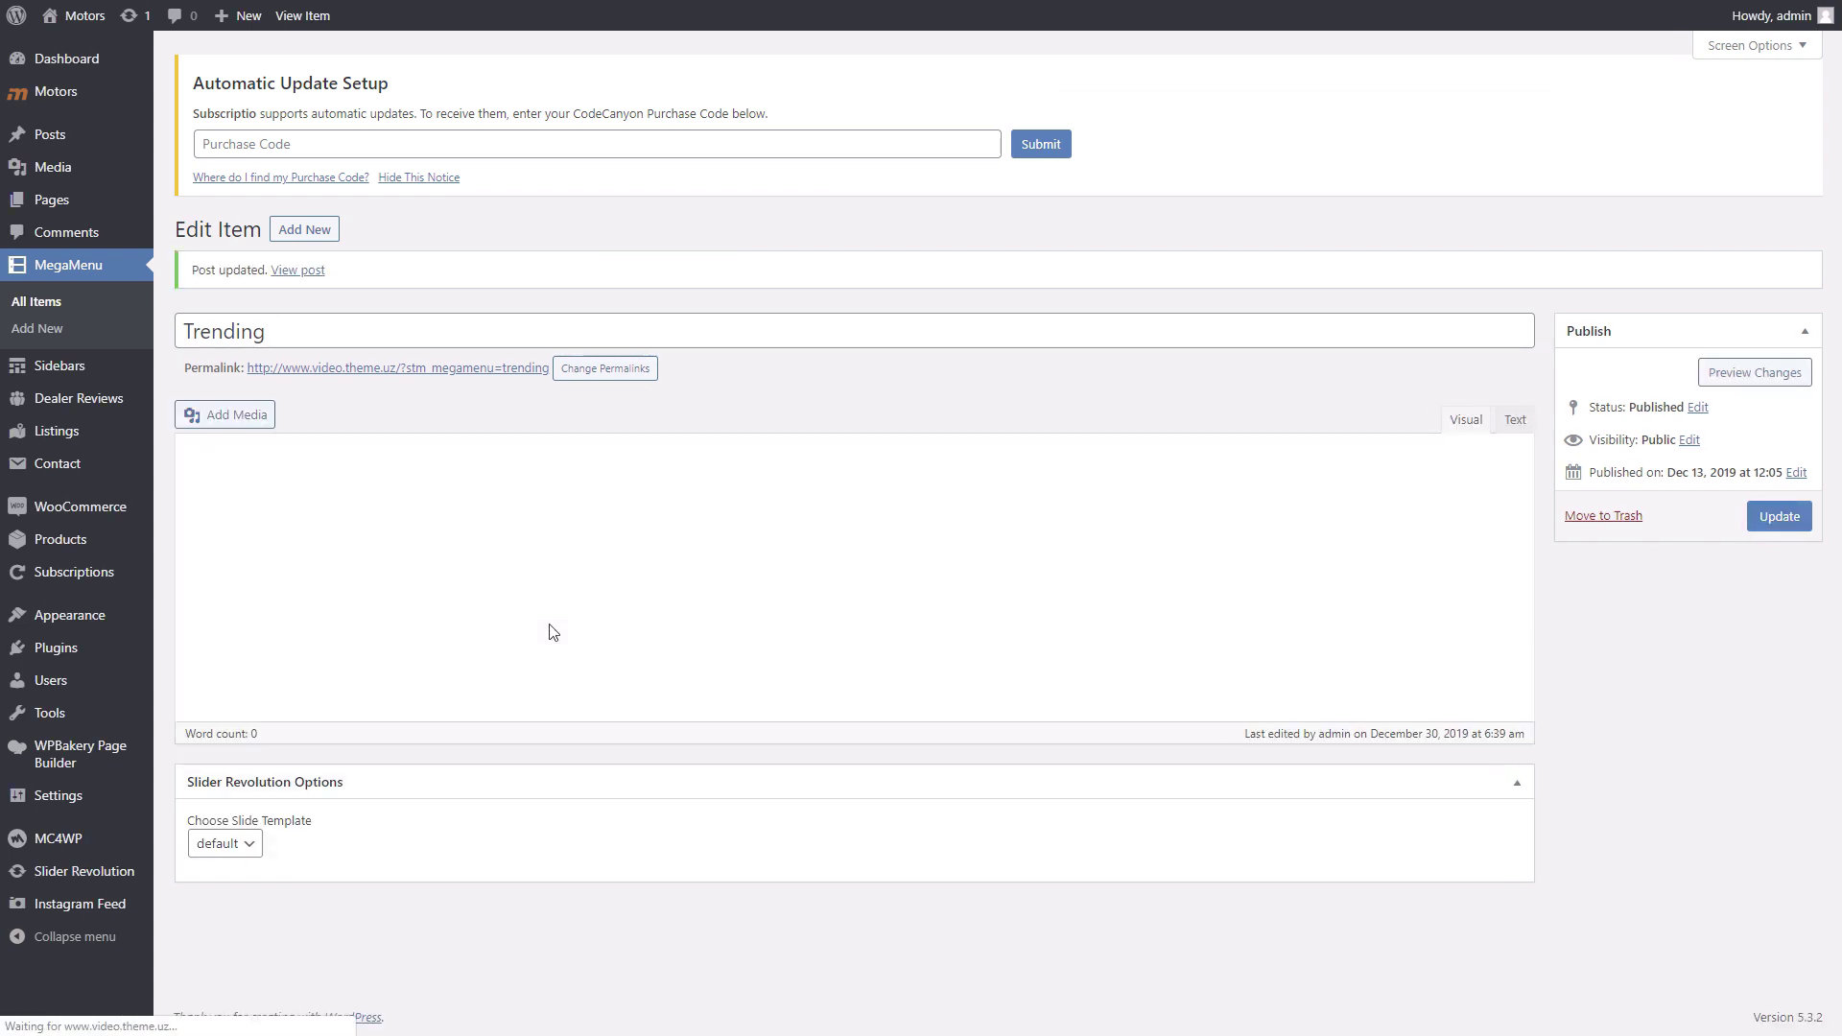
Return to the menu editor and add the Trending MegaMenu item to the Primary menu
mouse_move(119, 612)
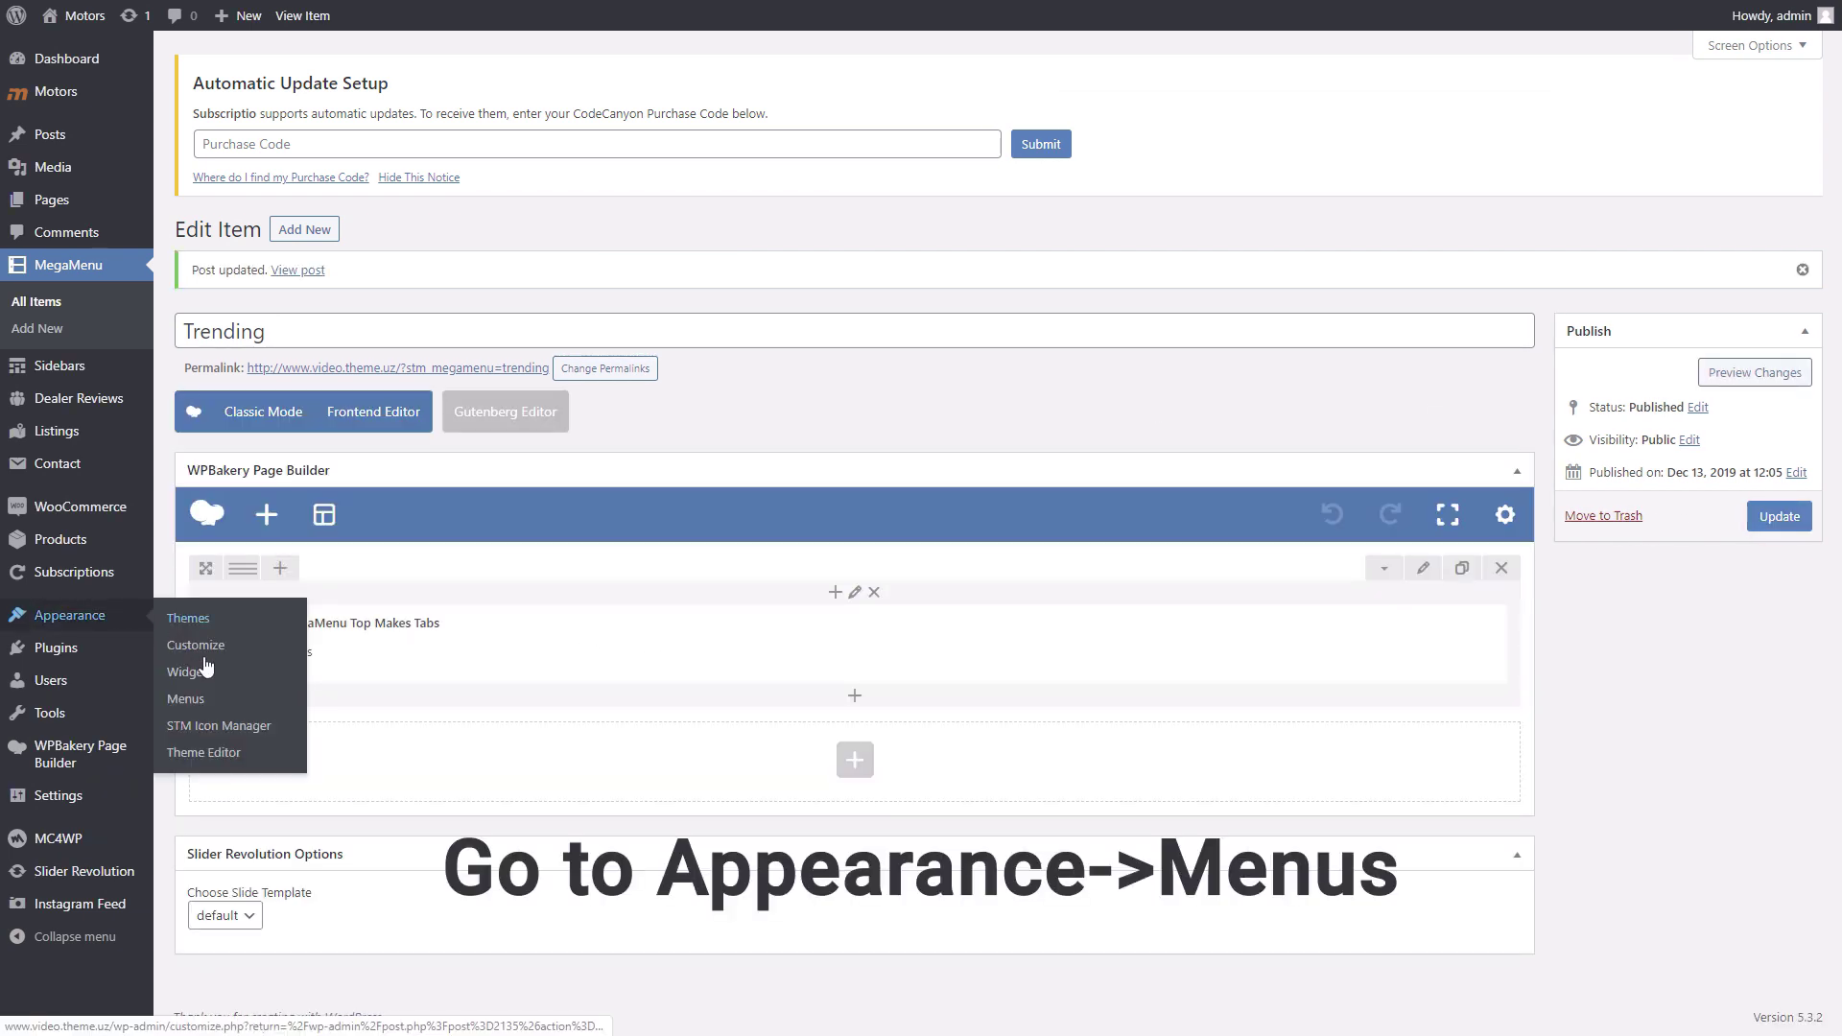
click(196, 701)
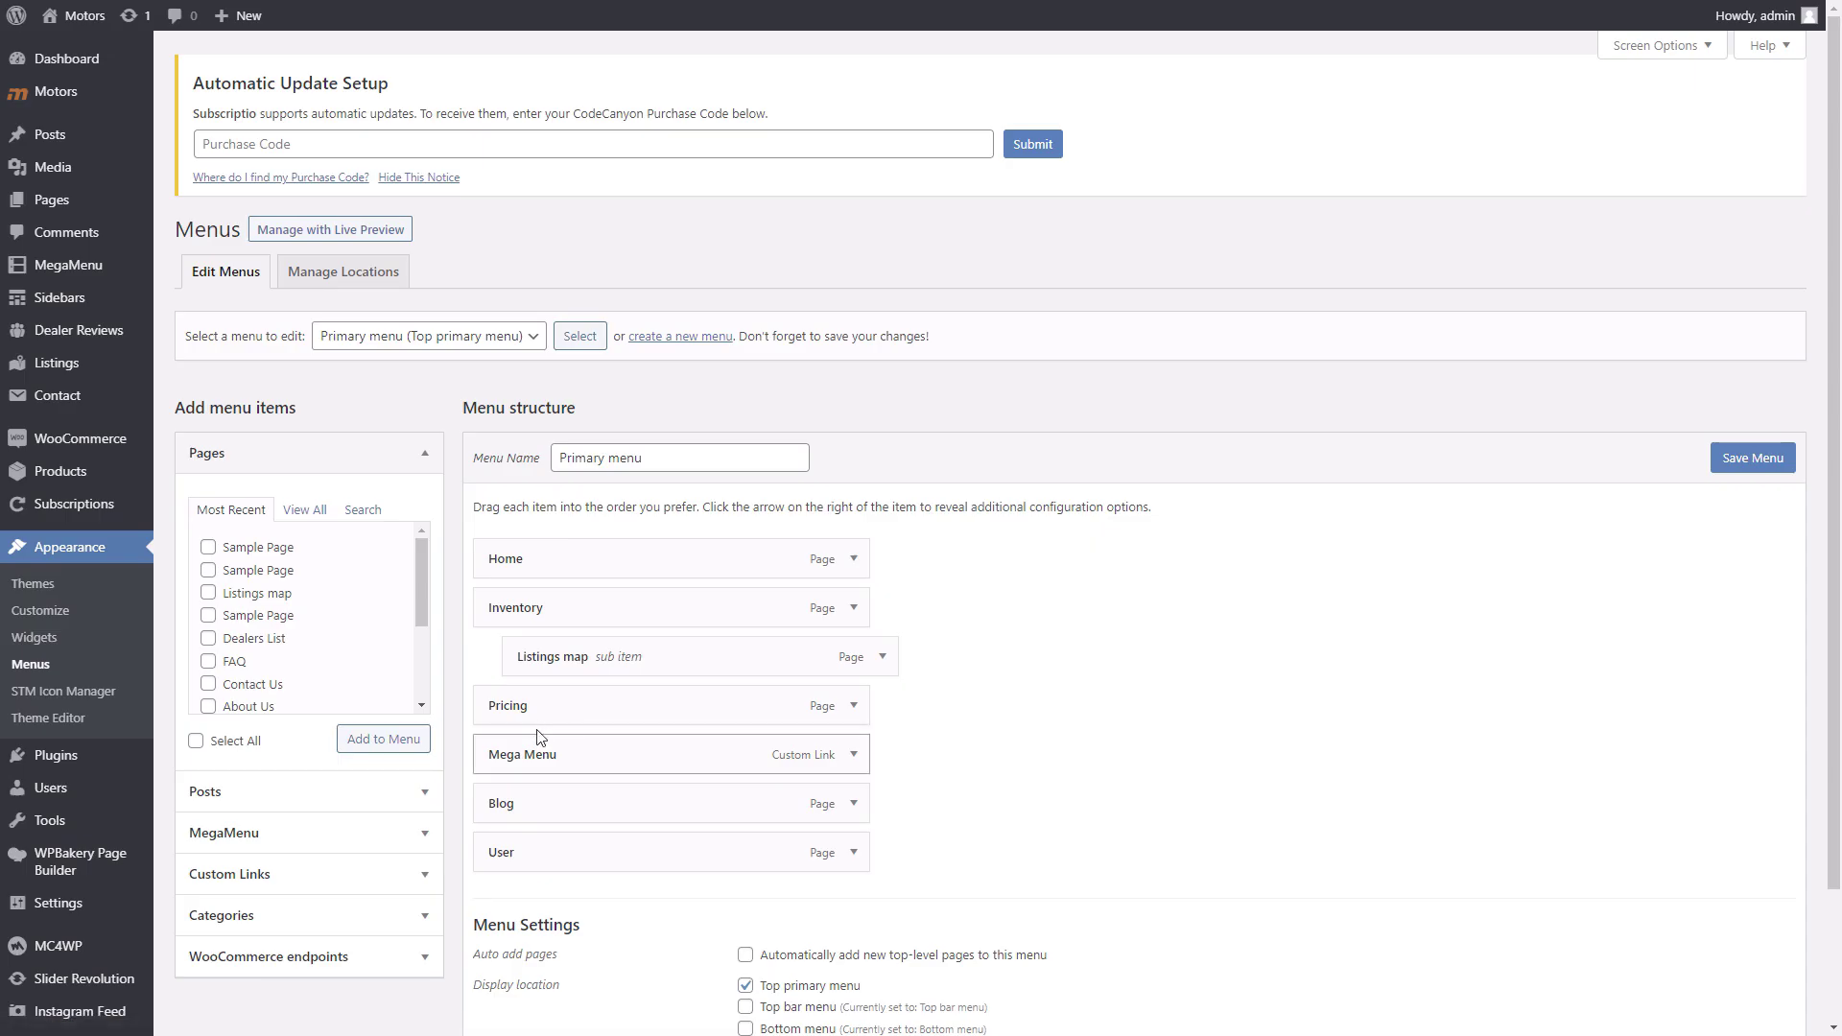
click(359, 834)
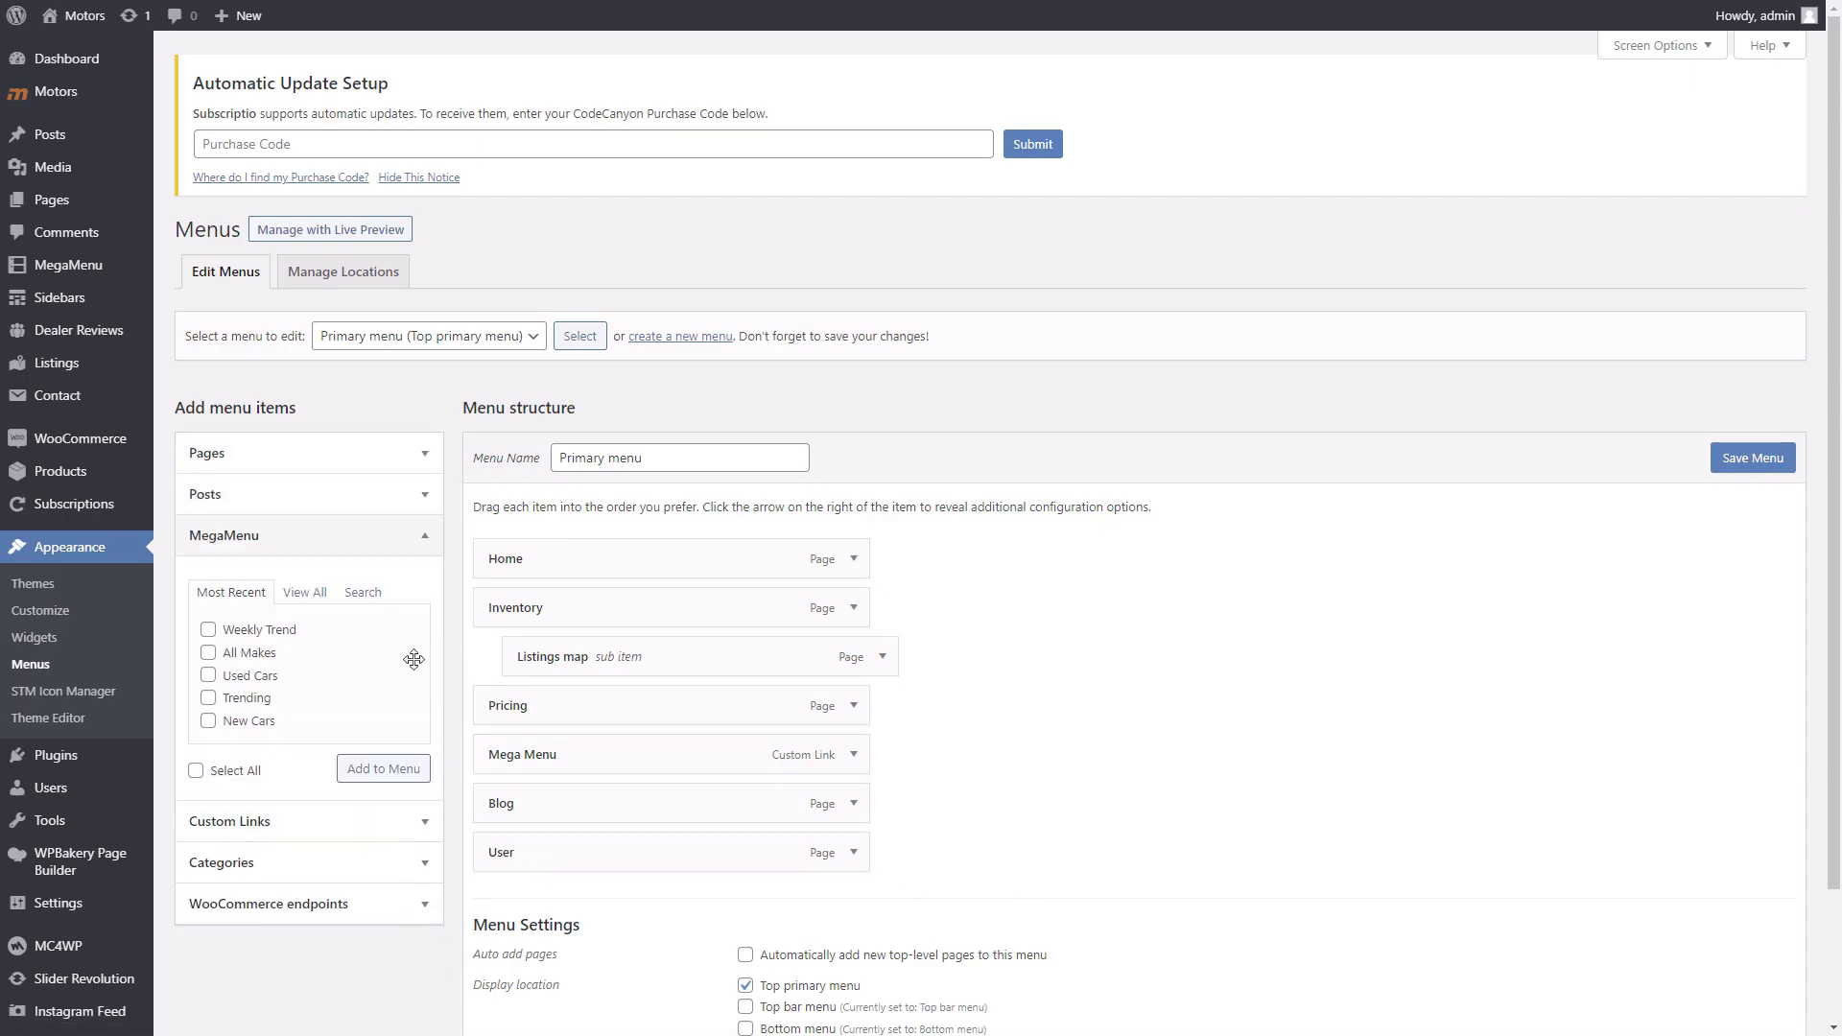
click(304, 592)
click(208, 697)
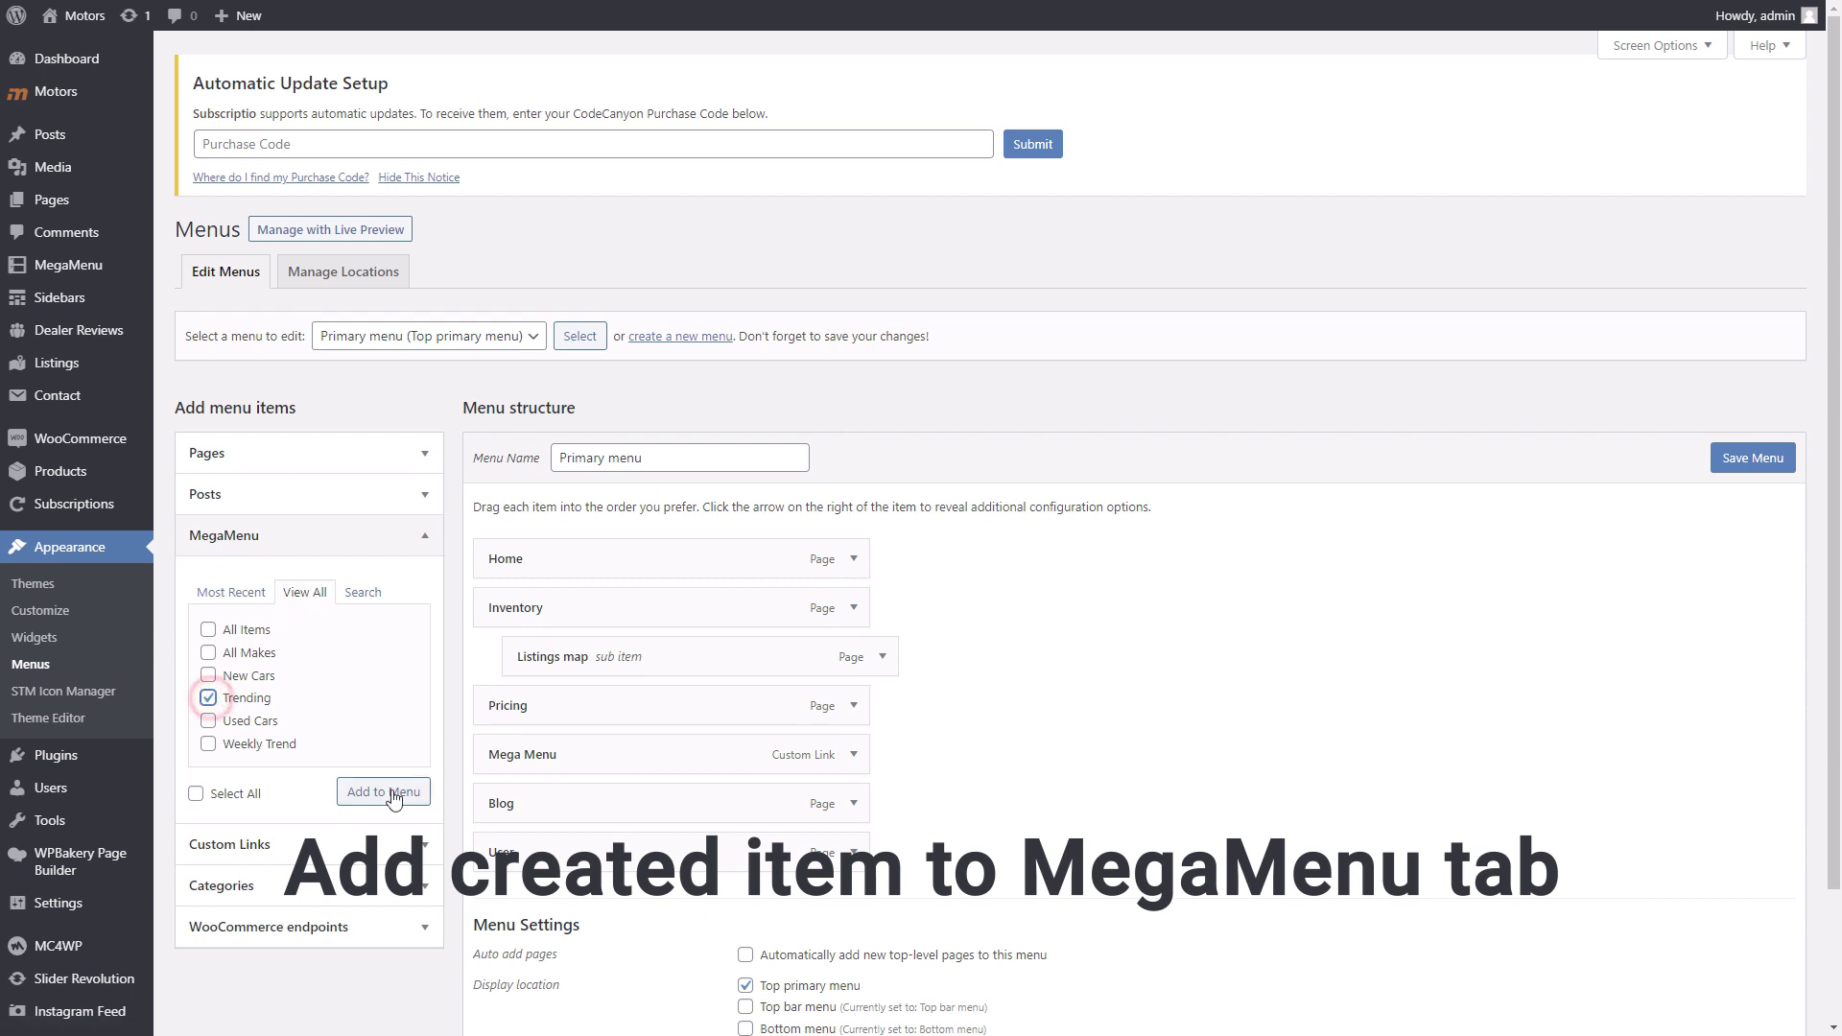
click(384, 791)
Nest the Trending item under Mega Menu, save the menu, and check the Mega Menu dropdown on the site's home page
drag(570, 908, 595, 794)
click(1732, 458)
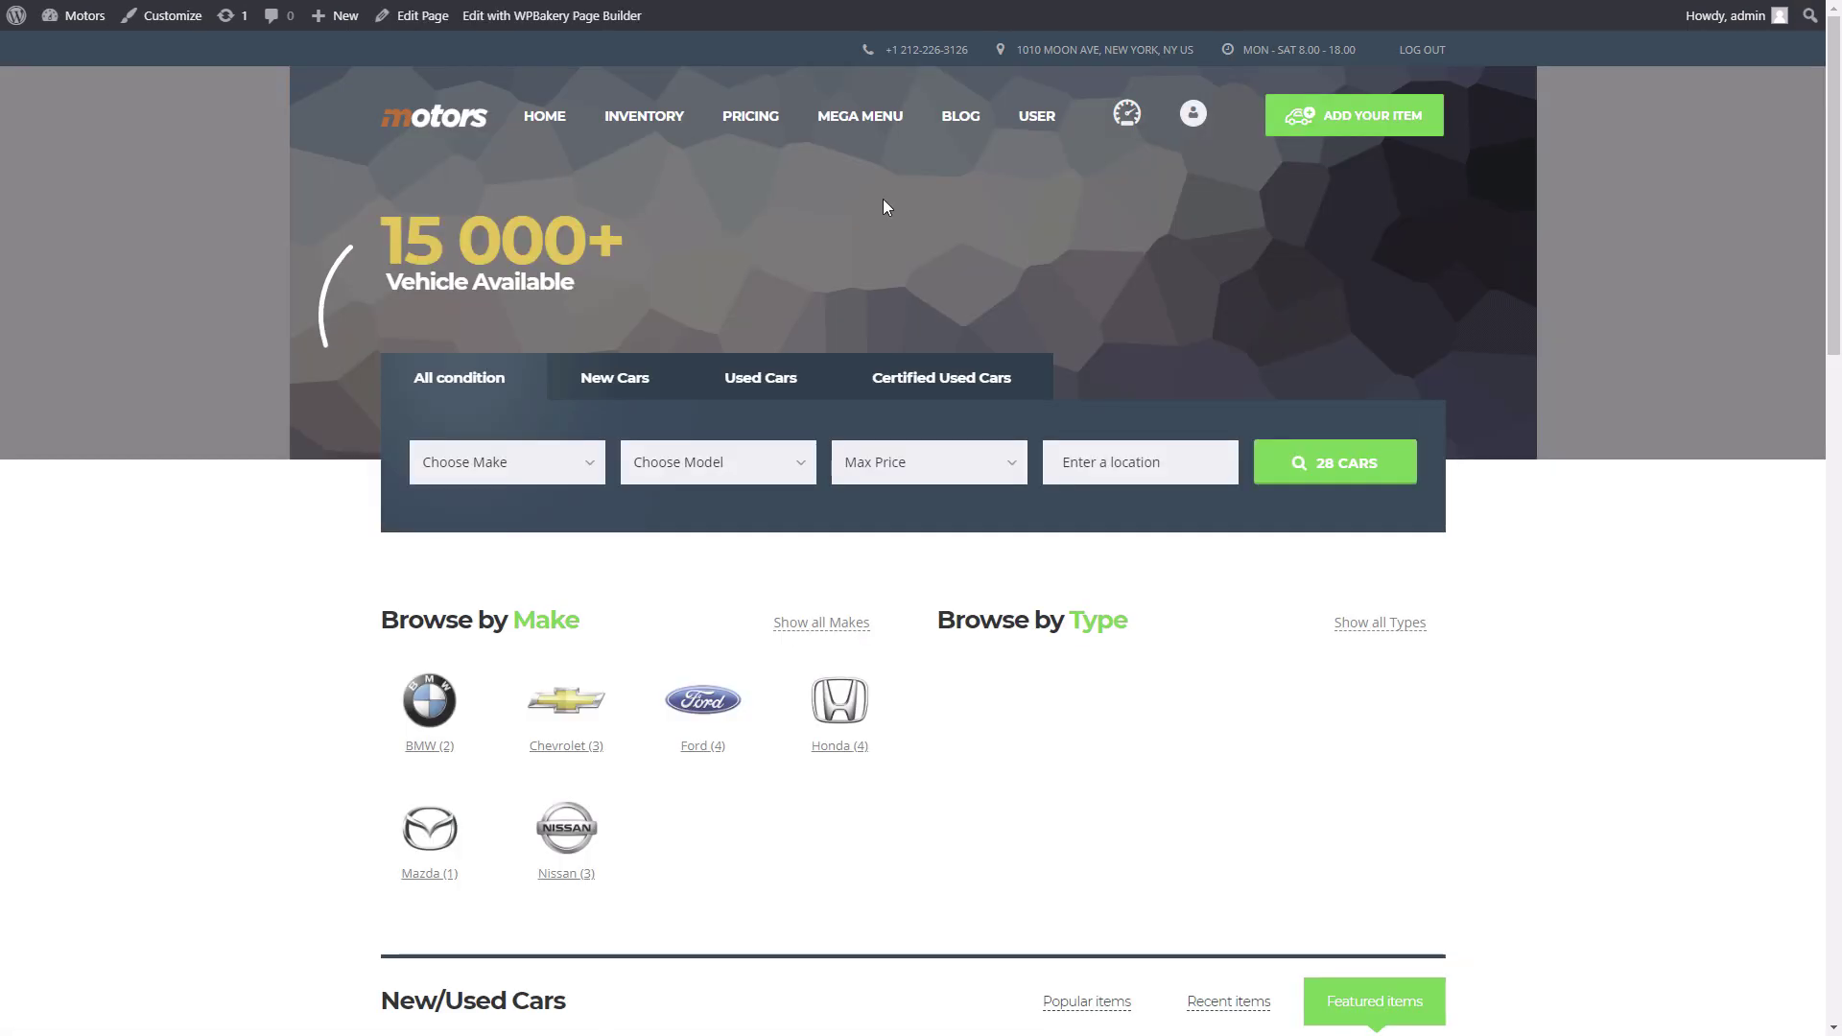
mouse_move(852, 113)
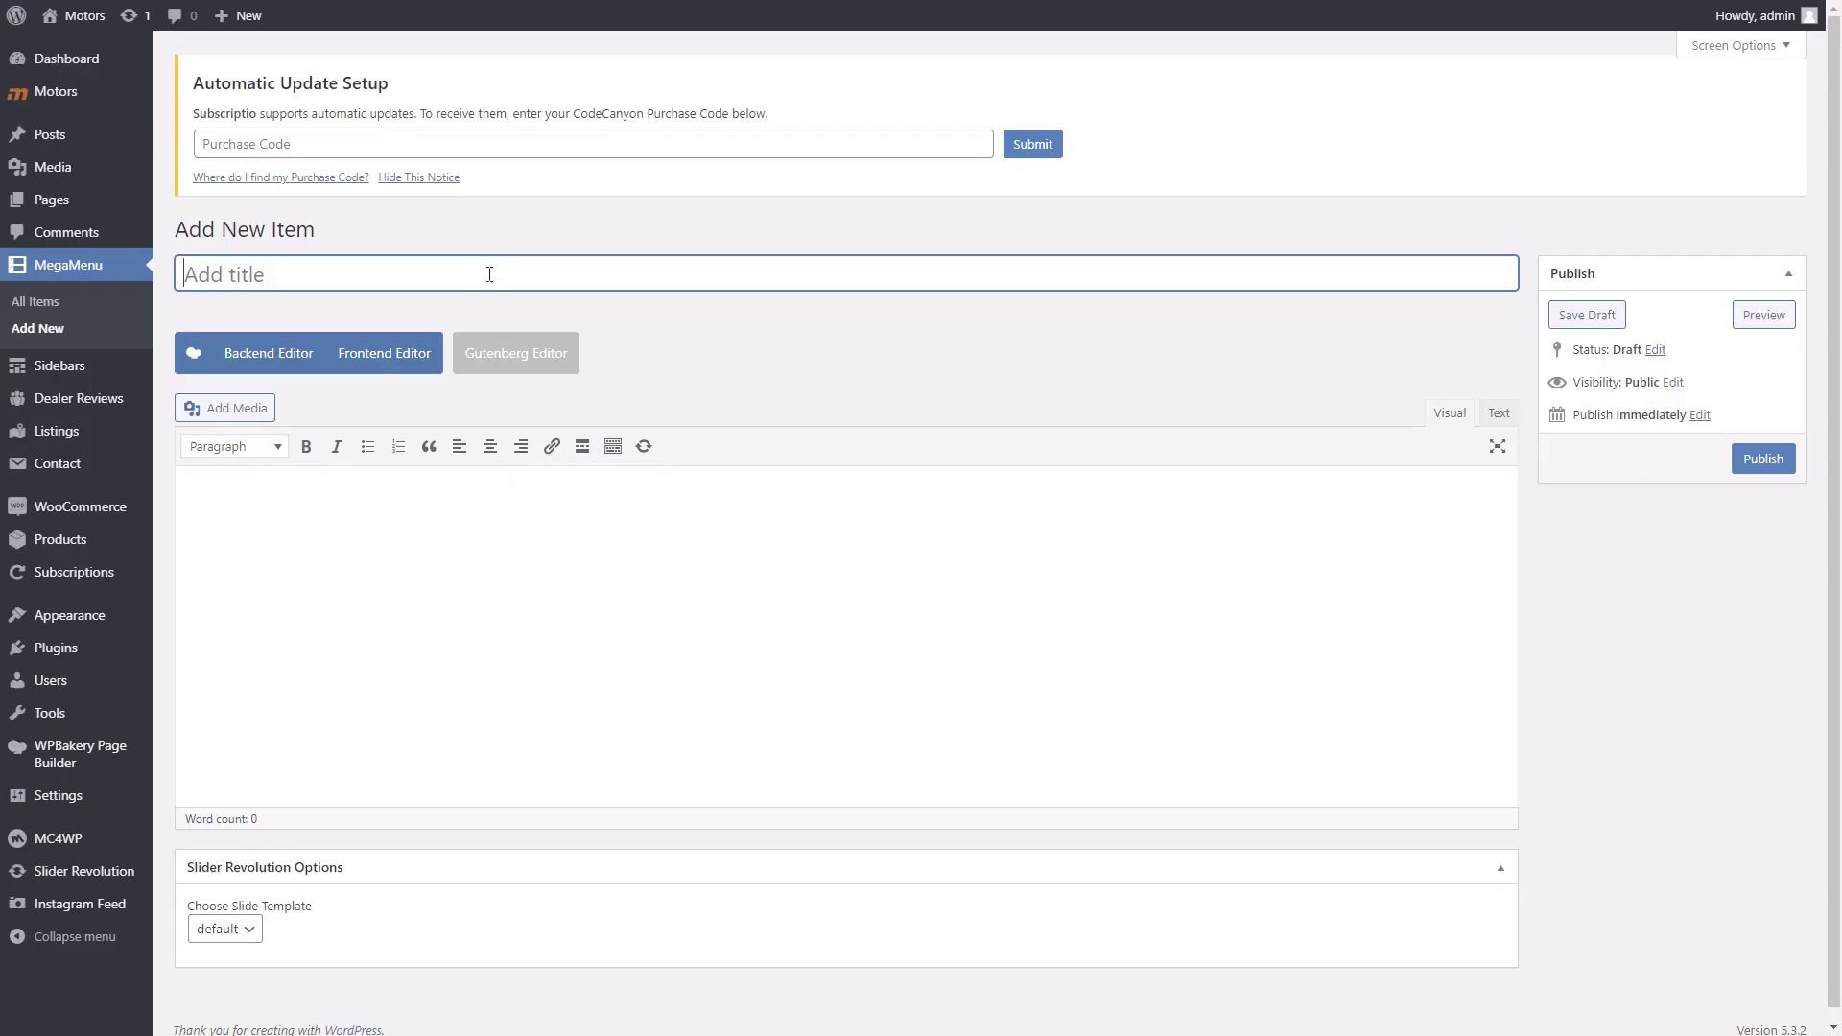
Title a new MegaMenu item "New Cars" and add an STM MegaMenu Top Categories element to it in the backend editor
text(New Cars)
click(269, 353)
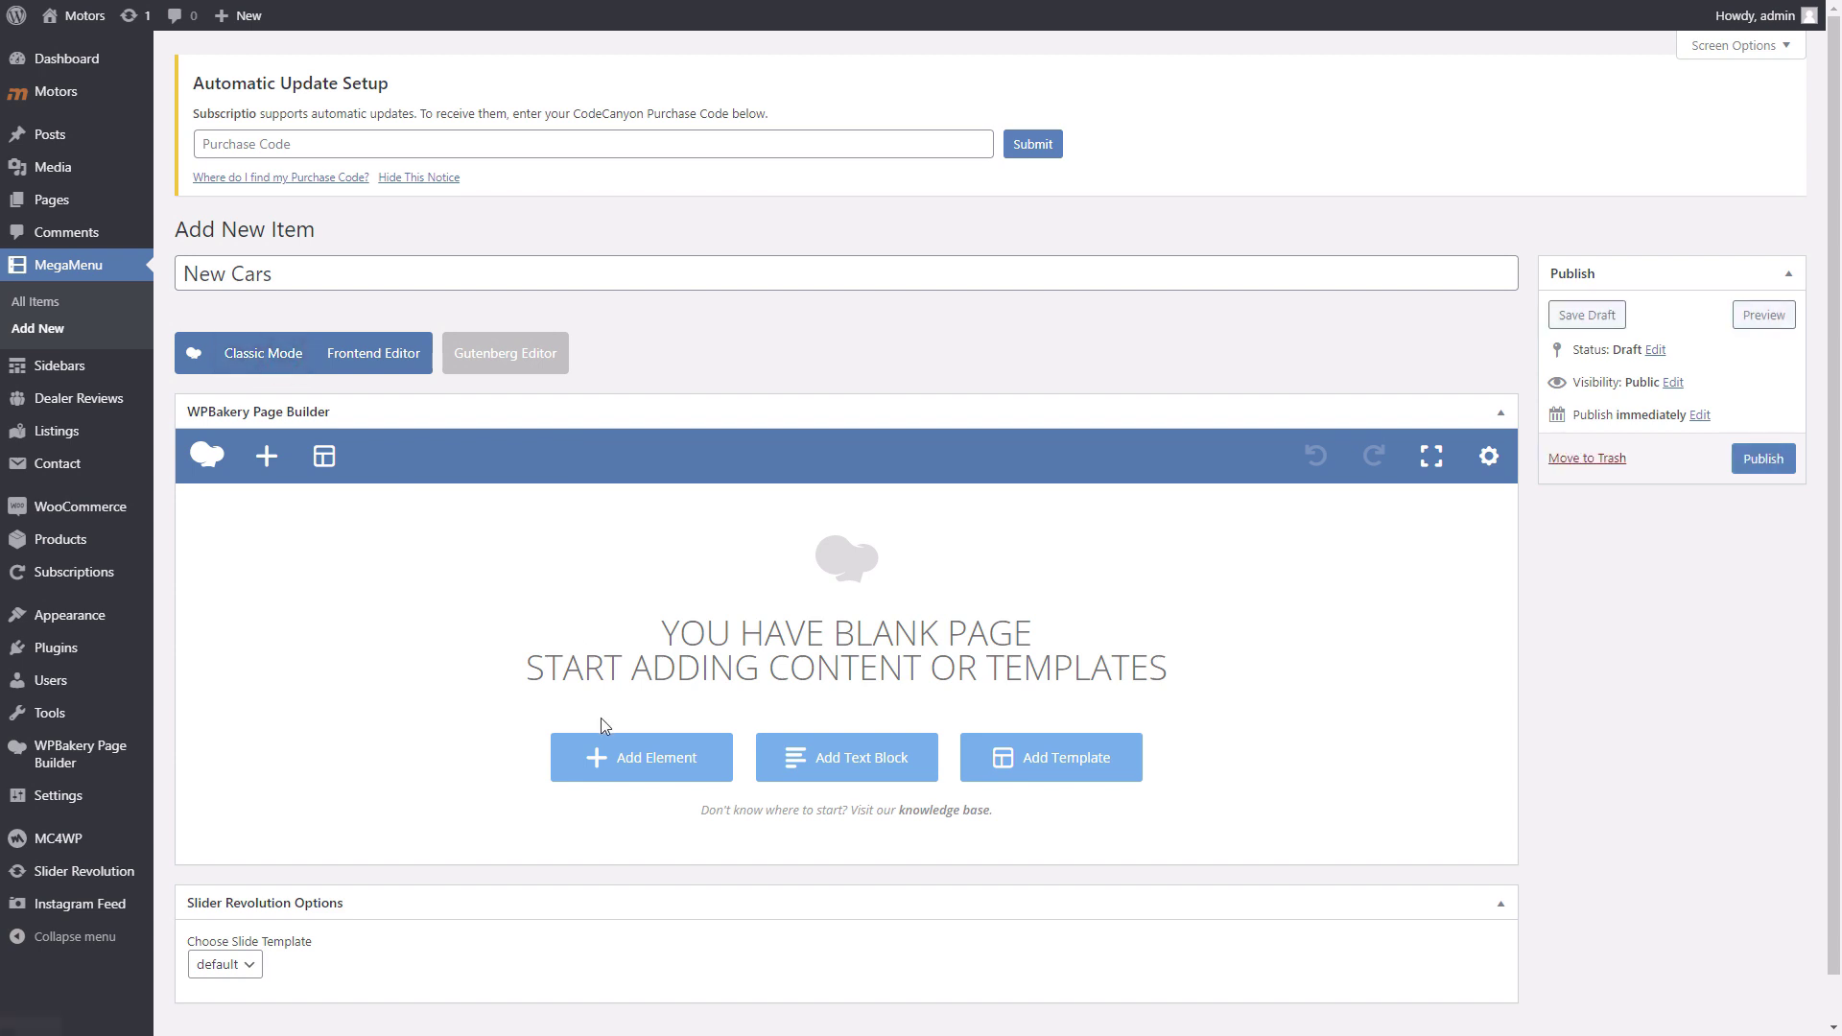
click(602, 741)
click(1266, 142)
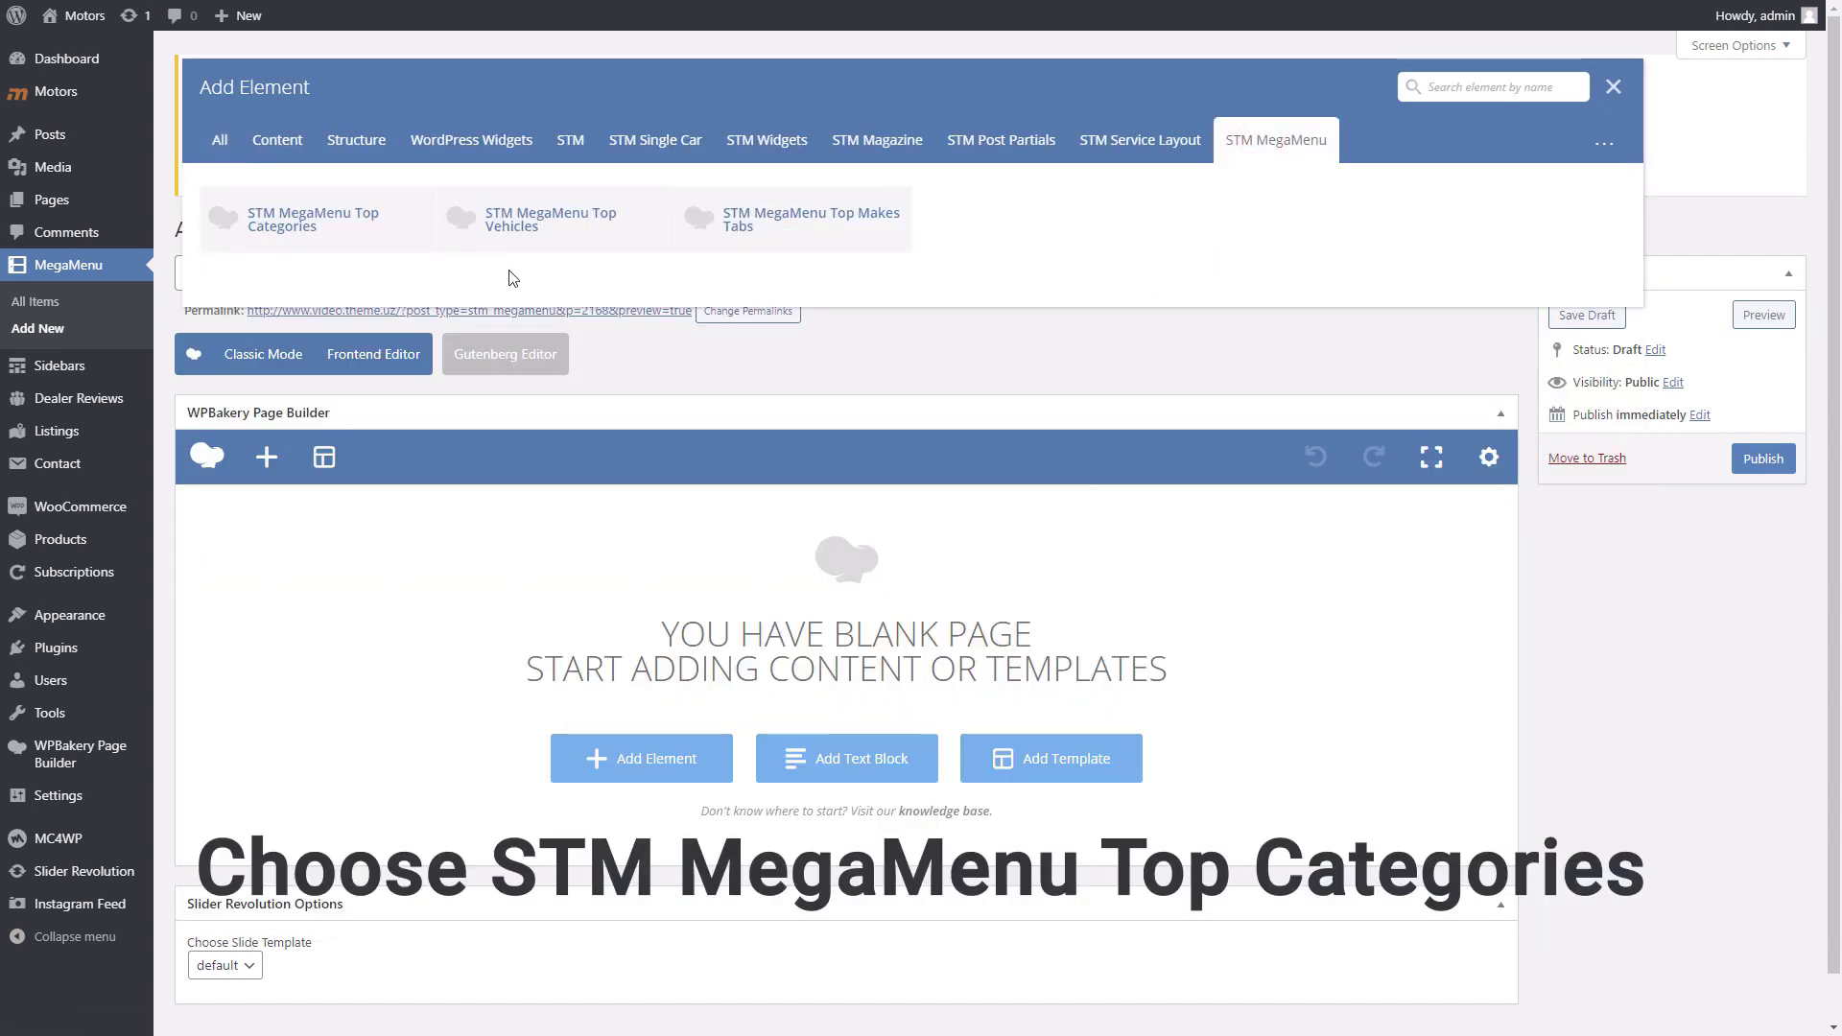
click(348, 237)
Title the STM MegaMenu Top Categories element "Top Makes" and choose Make as its listing category
click(1031, 245)
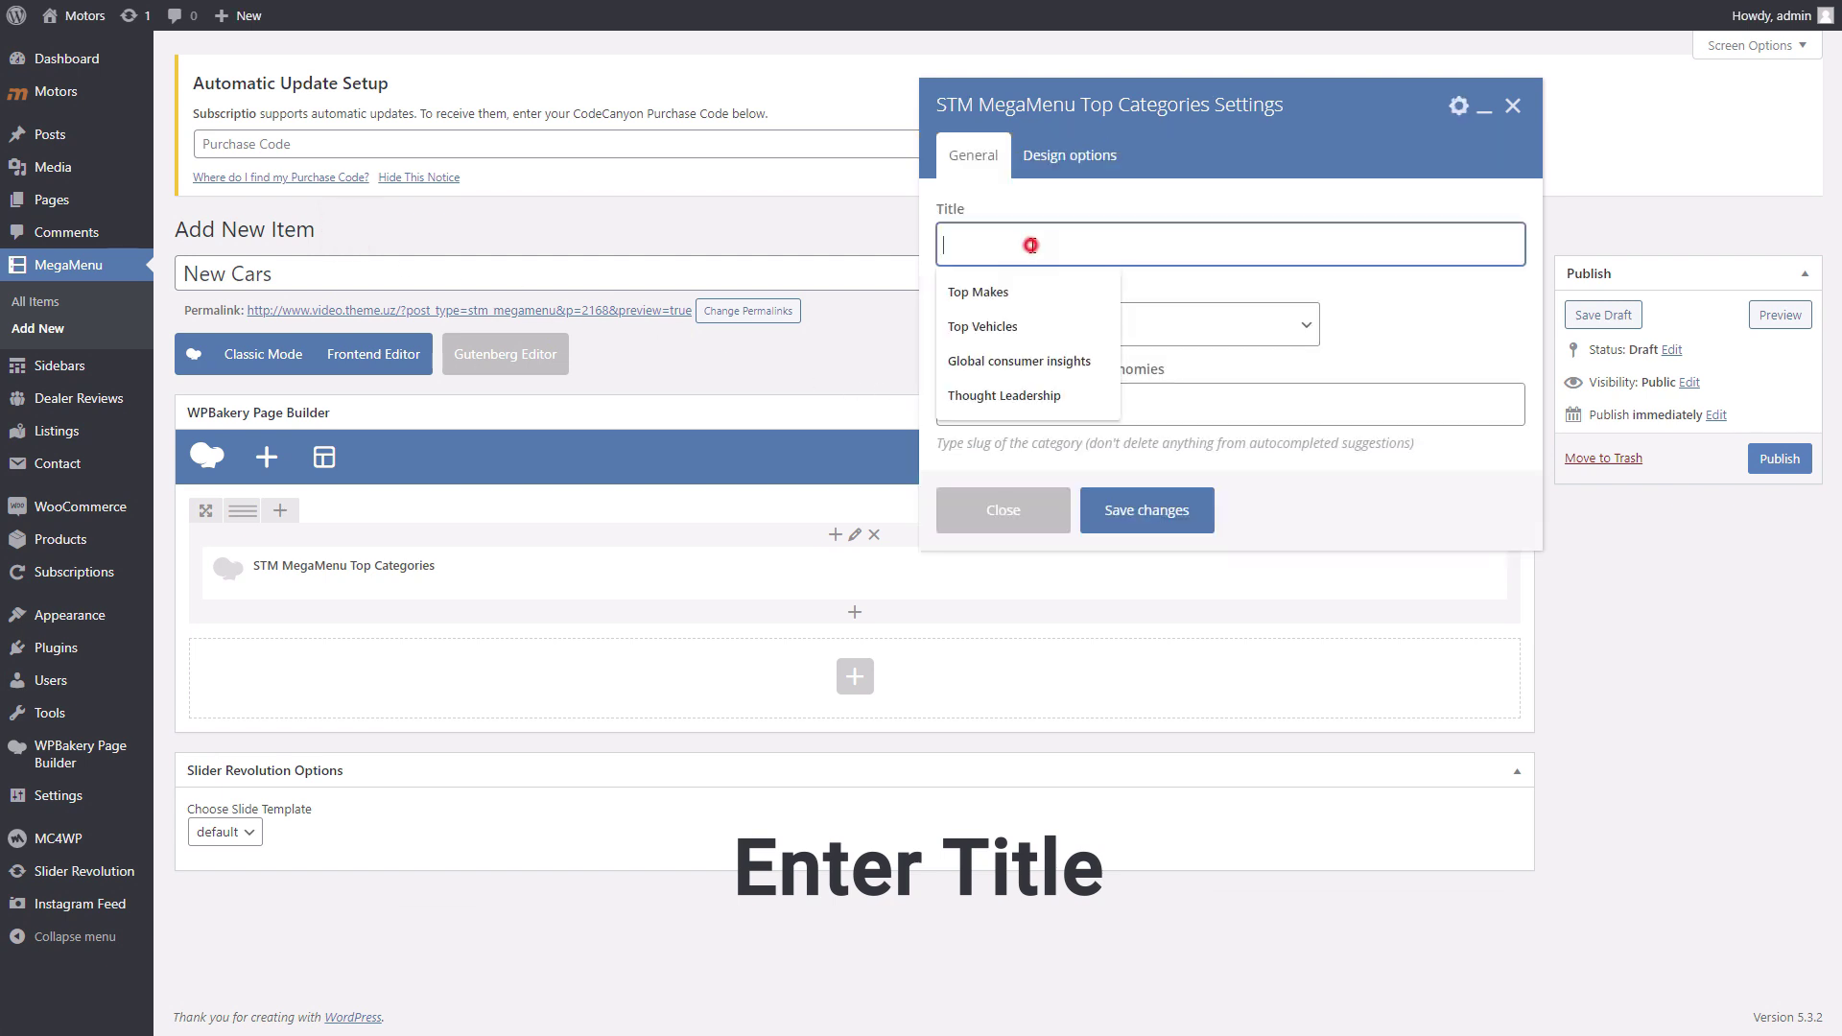
click(1010, 291)
click(1300, 329)
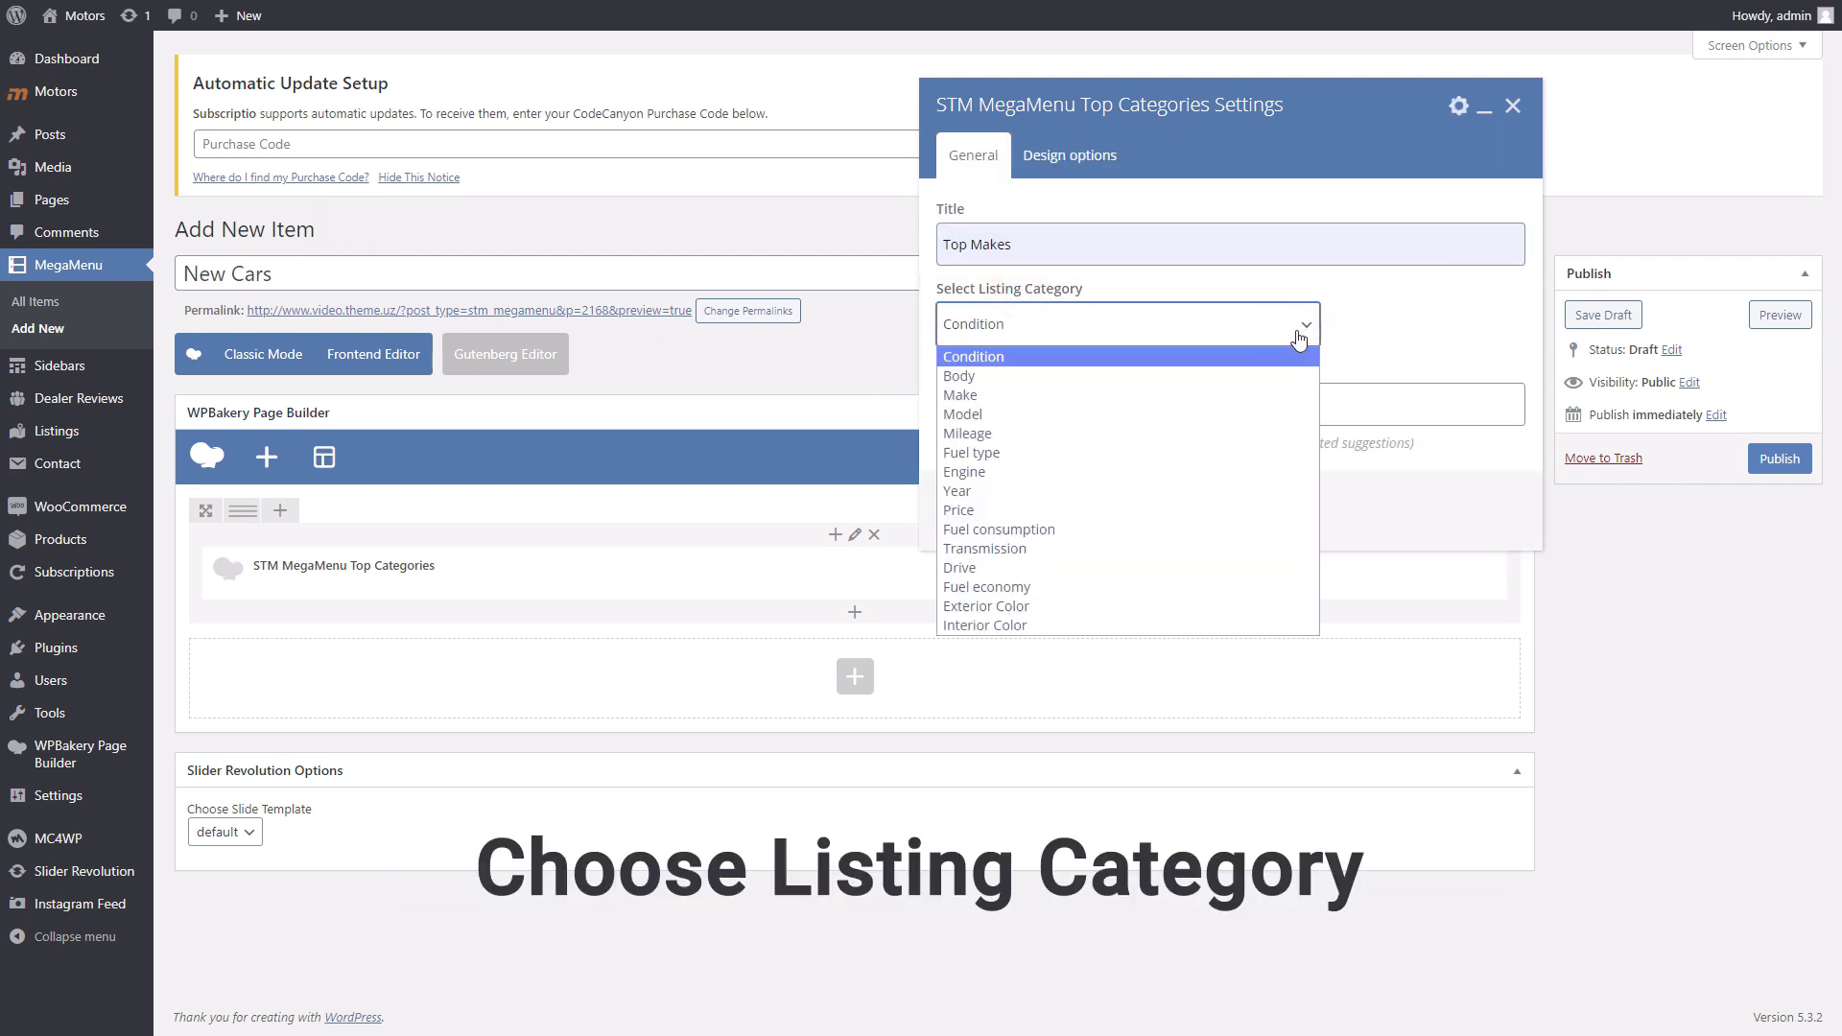
click(1264, 394)
Set the listing category taxonomies to chevrolet, honda, ford, nissan, mazda, bmw, acura, save the element, and publish the New Cars item
click(1266, 404)
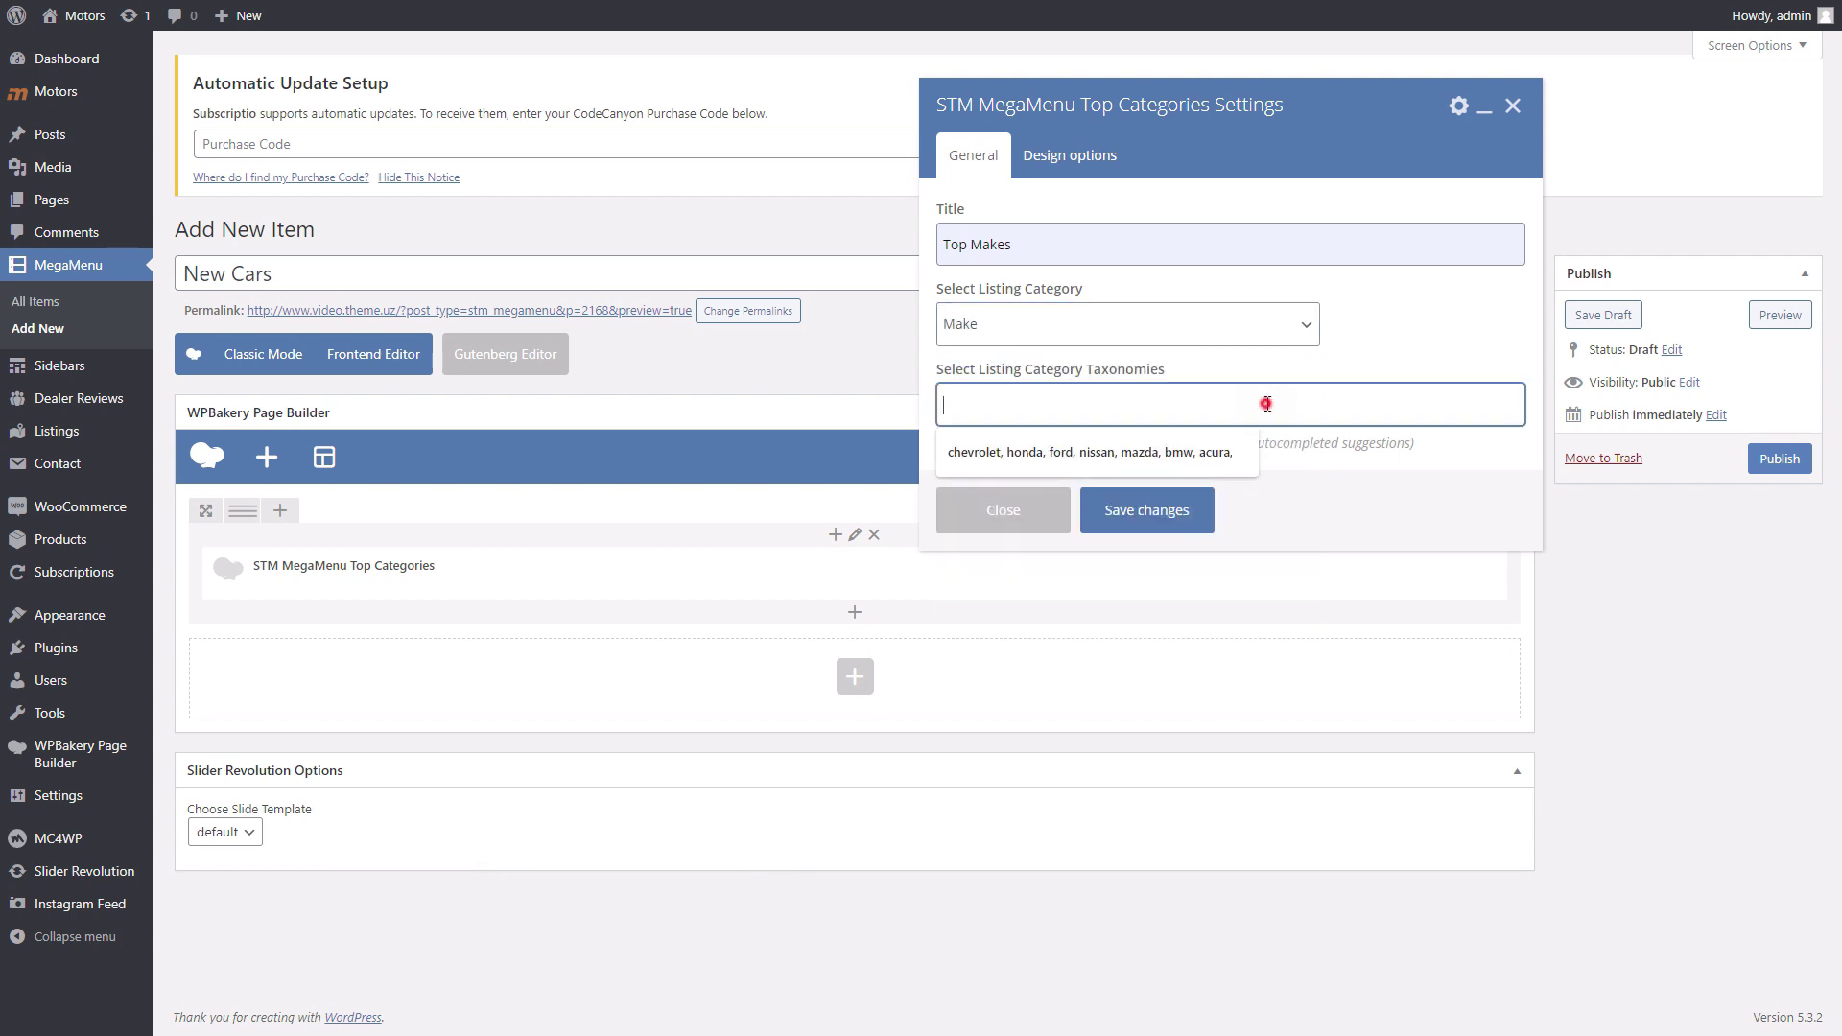
click(993, 451)
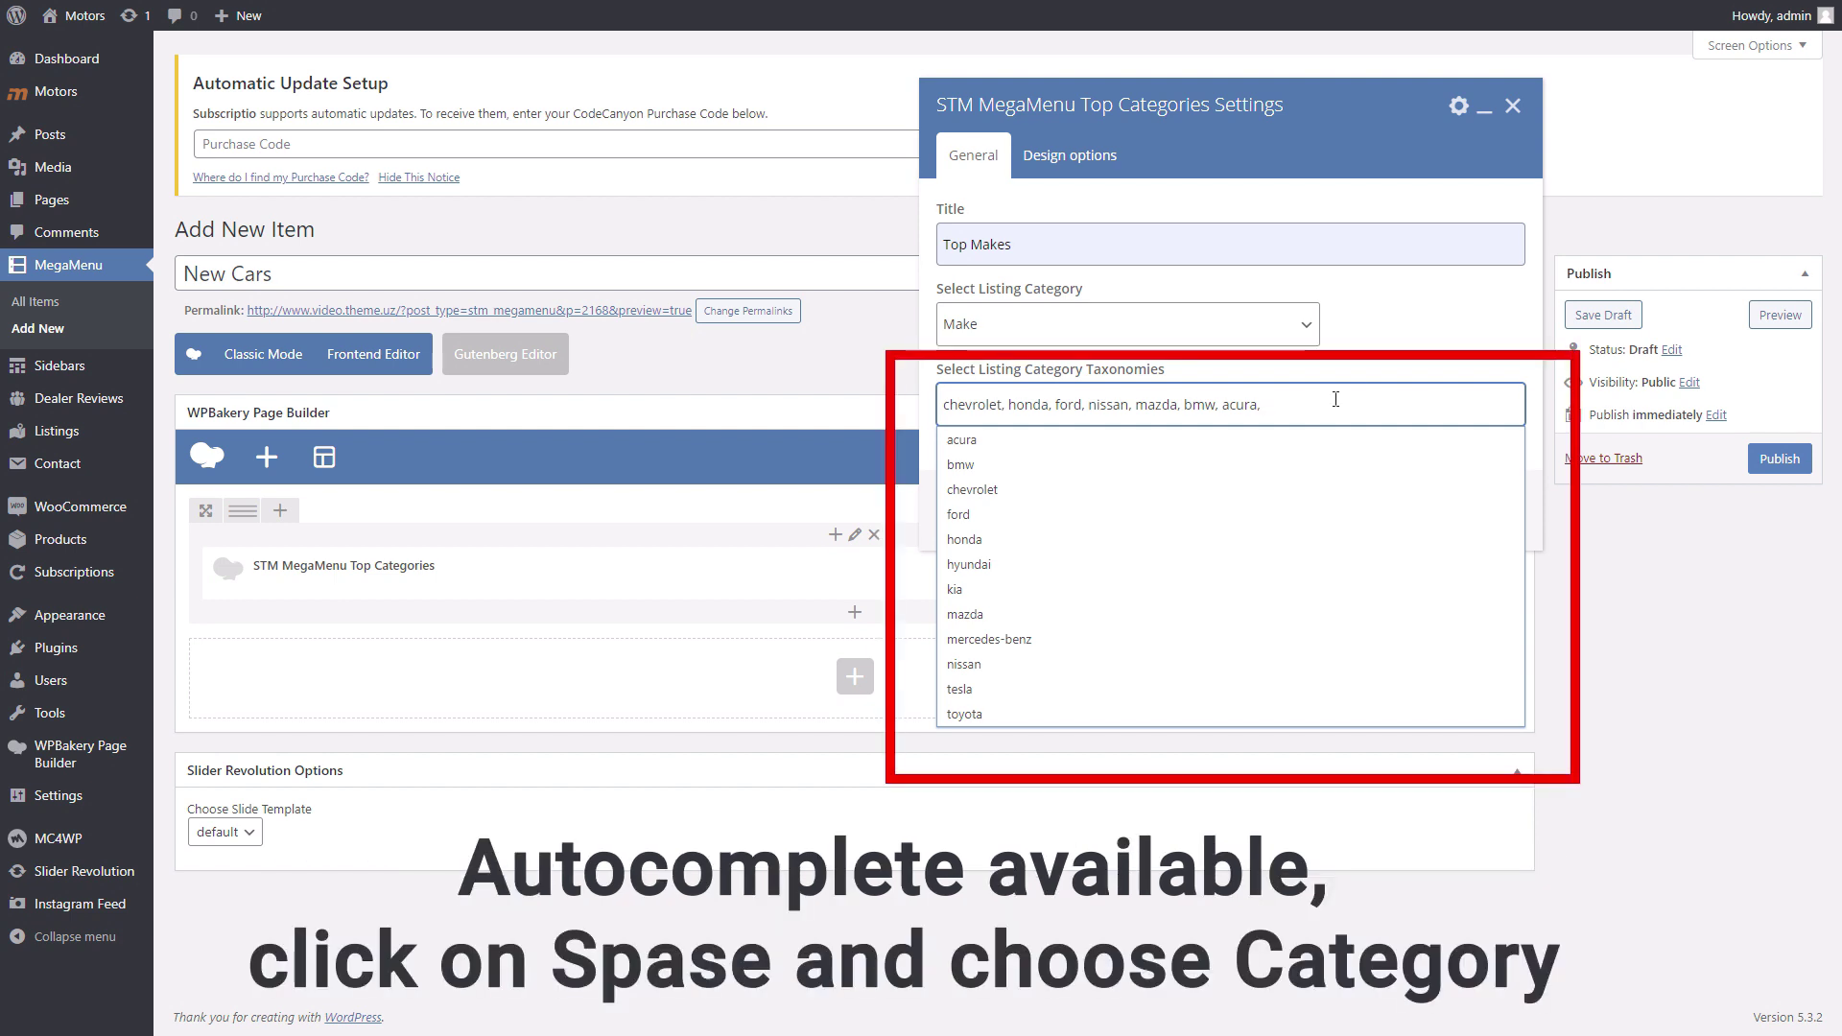
click(1411, 340)
click(1146, 510)
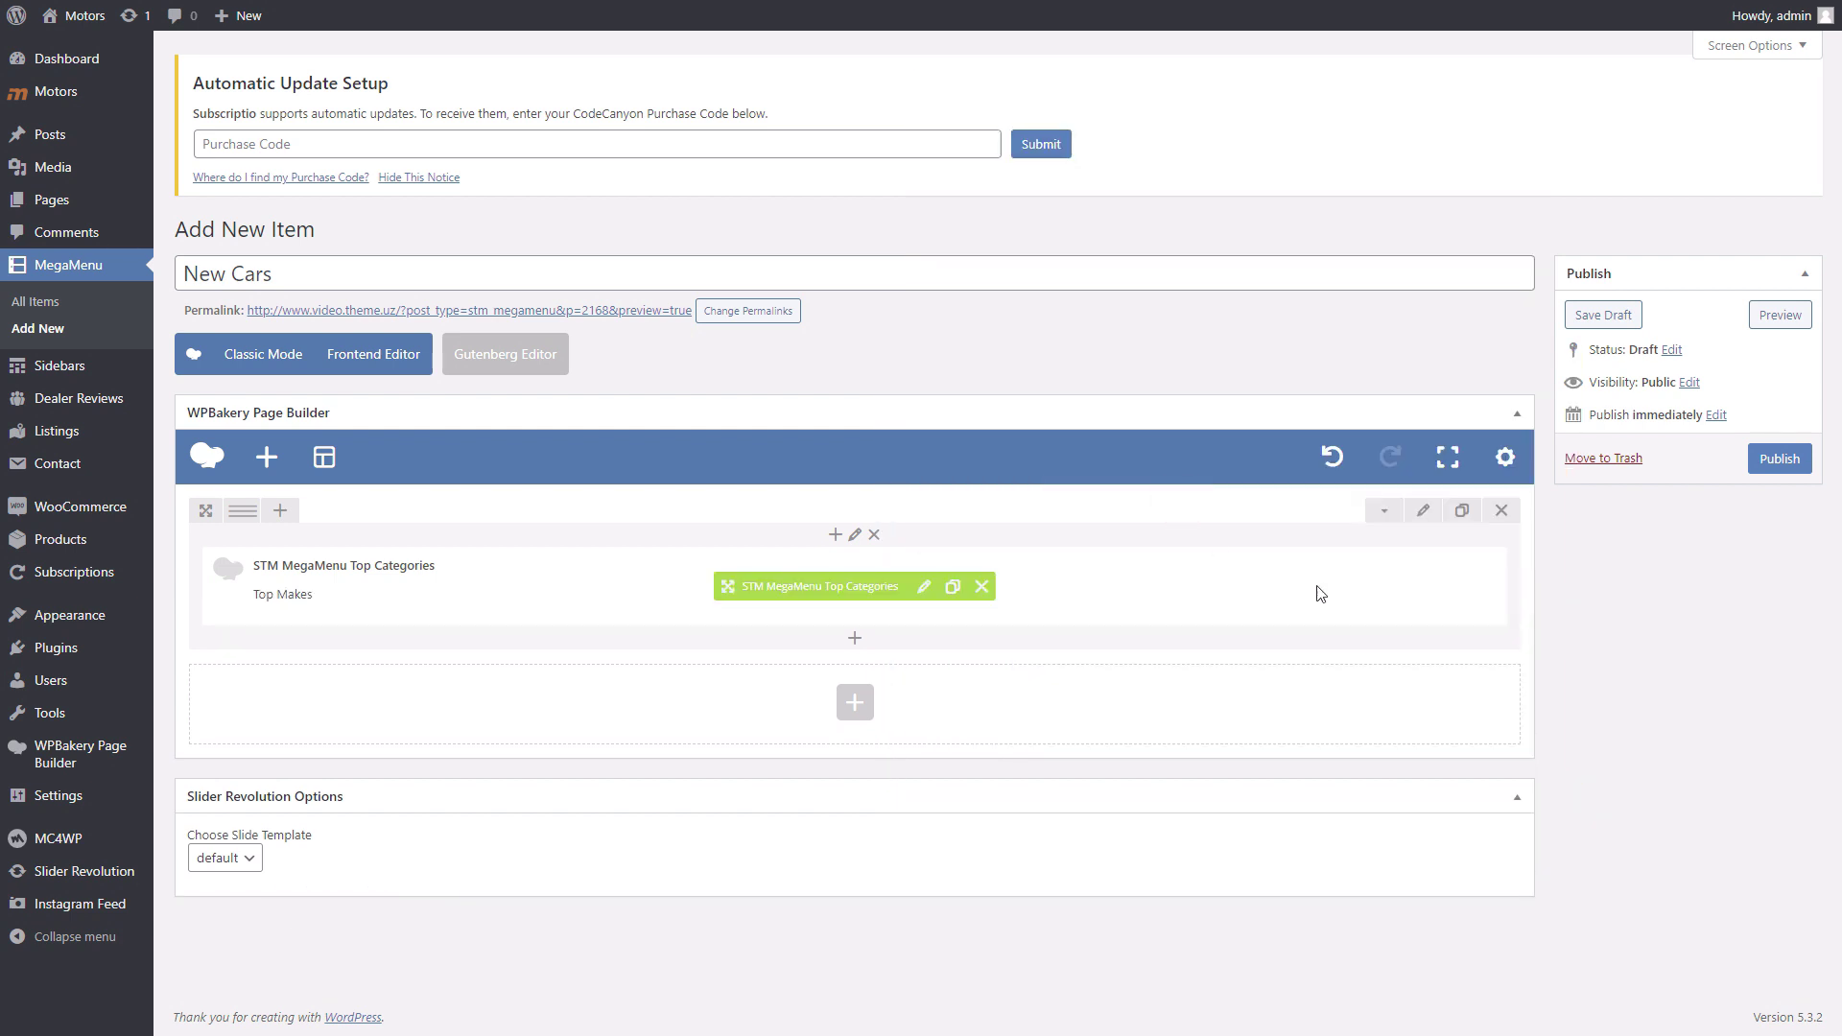
click(1777, 463)
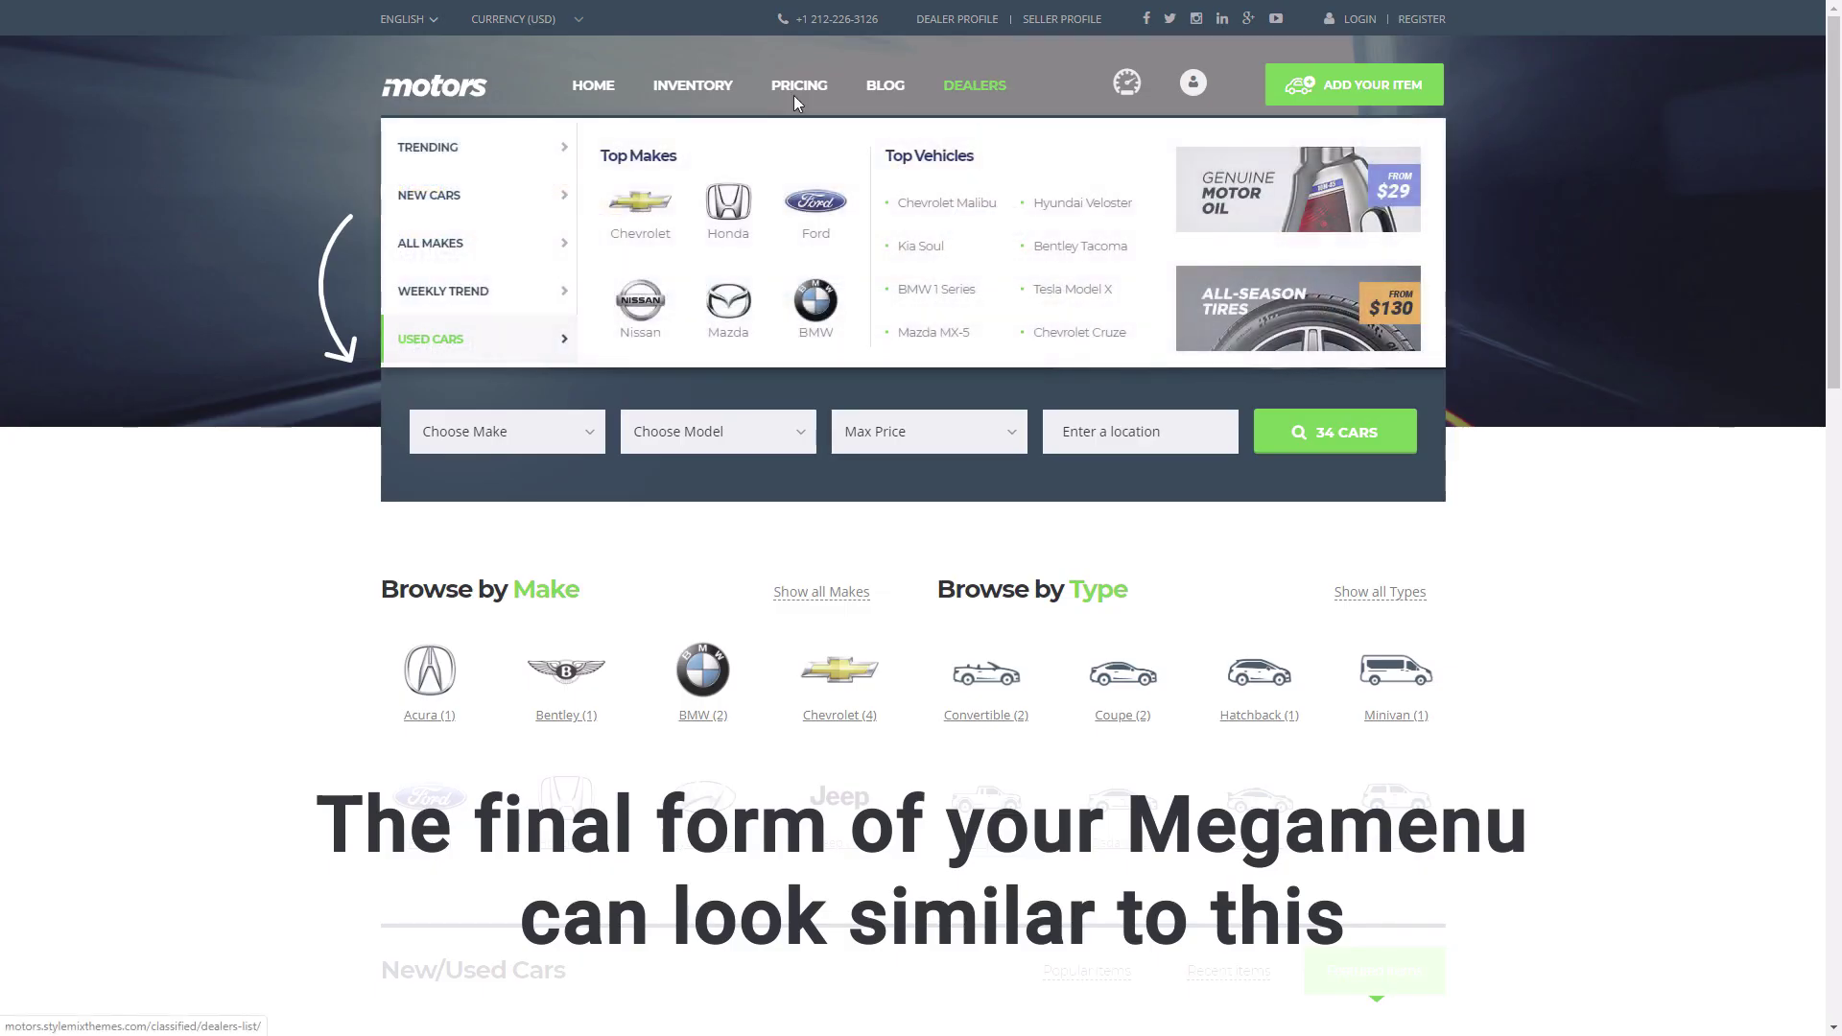
Look through the demo site's finished mega menu, checking the Trending make tabs and the New Cars, All Makes, Weekly Trend and Used Cars entries
mouse_move(423, 168)
click(744, 143)
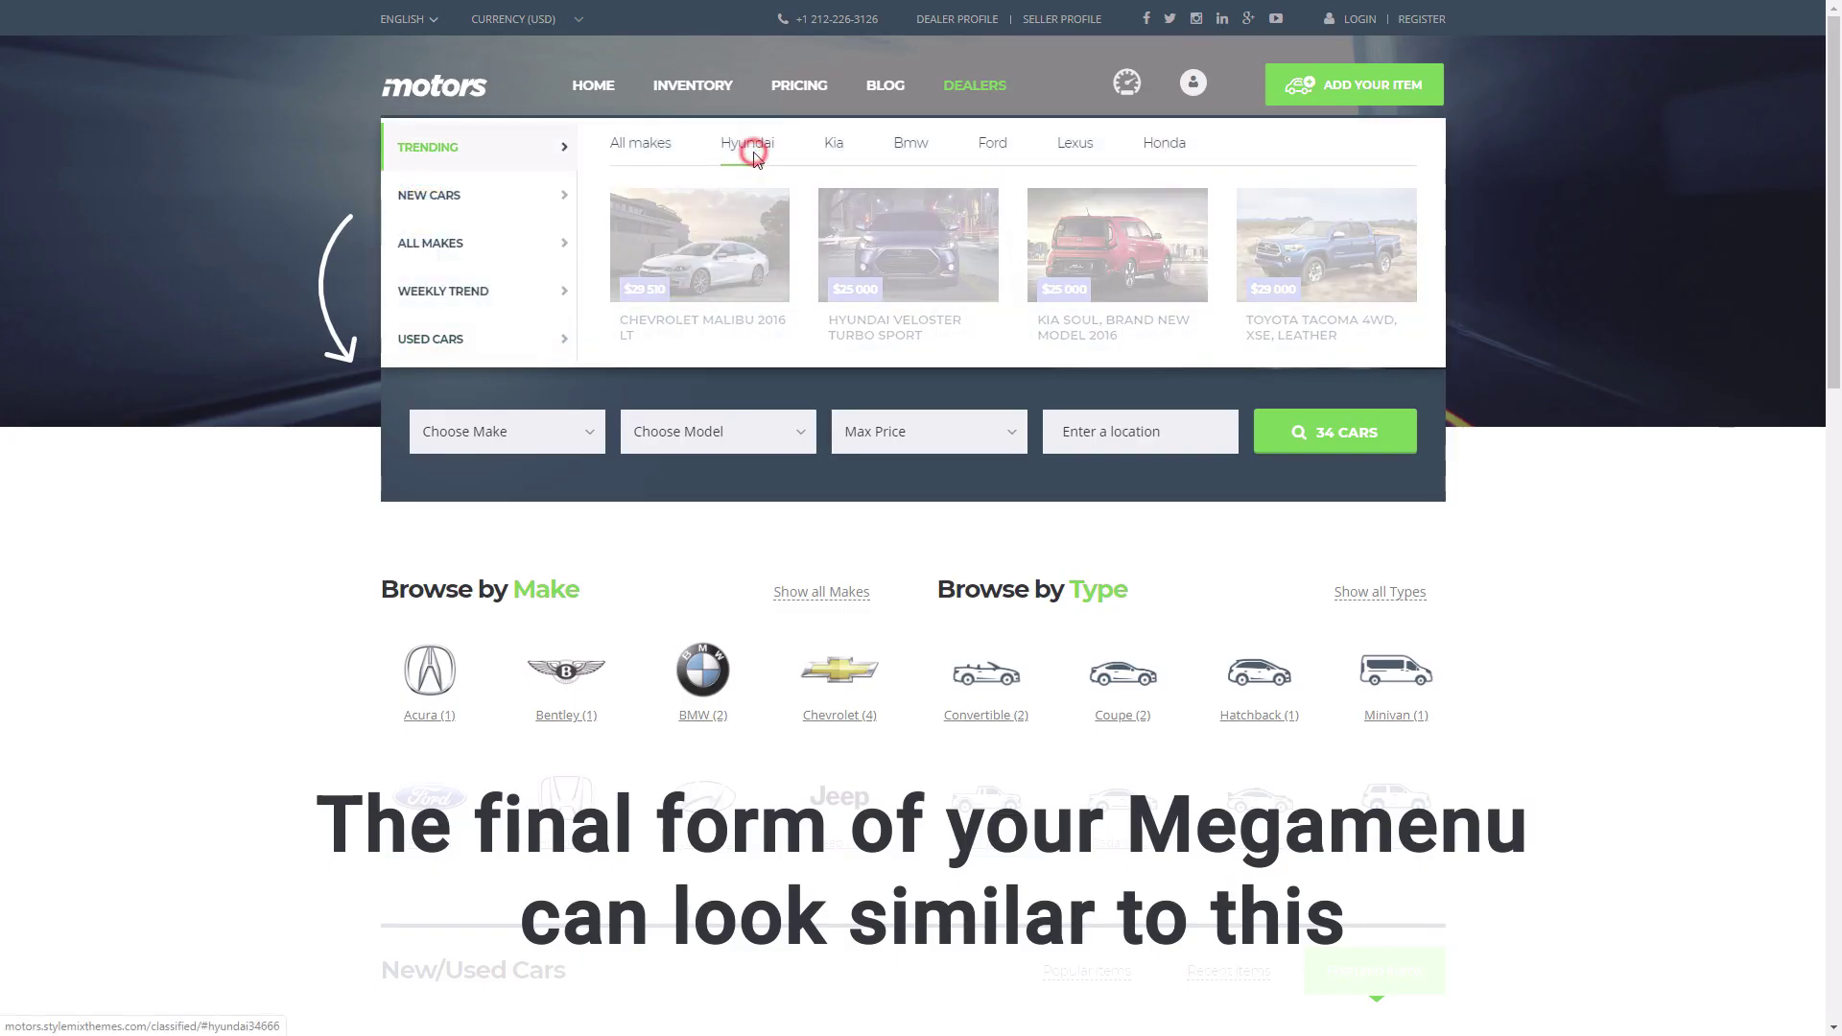
click(837, 144)
mouse_move(497, 207)
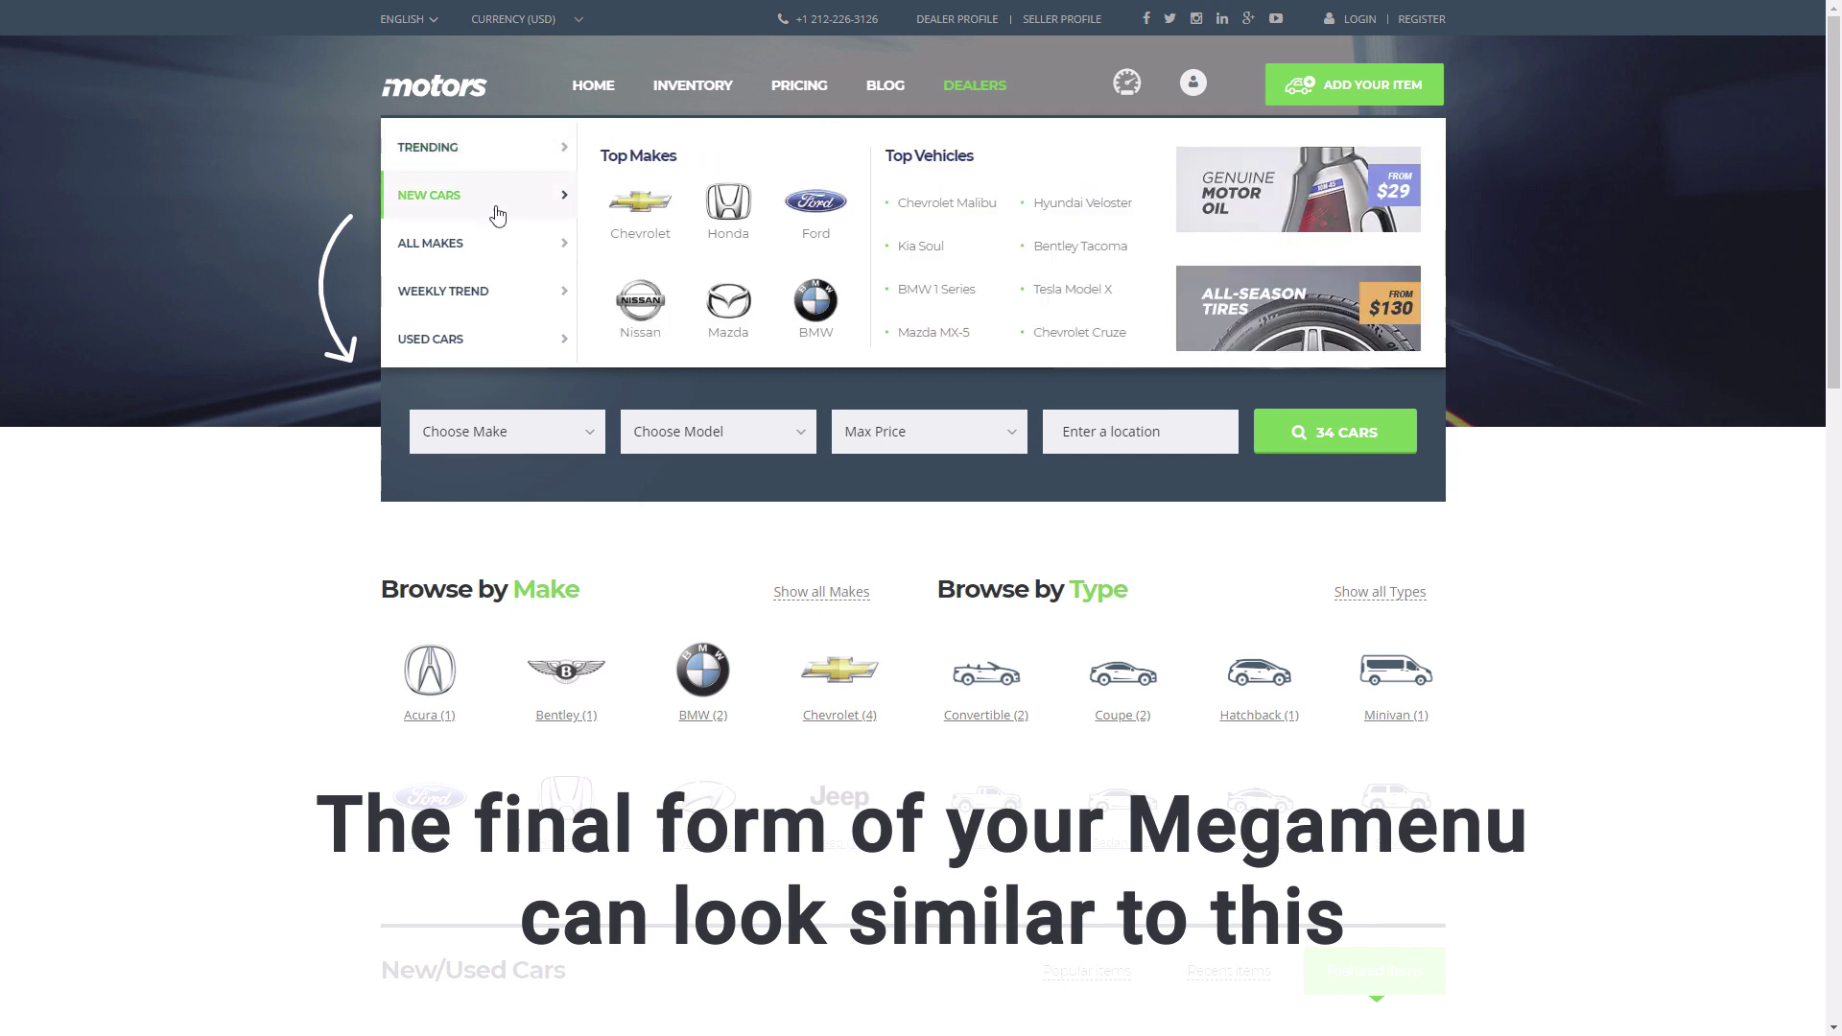
mouse_move(495, 250)
mouse_move(494, 299)
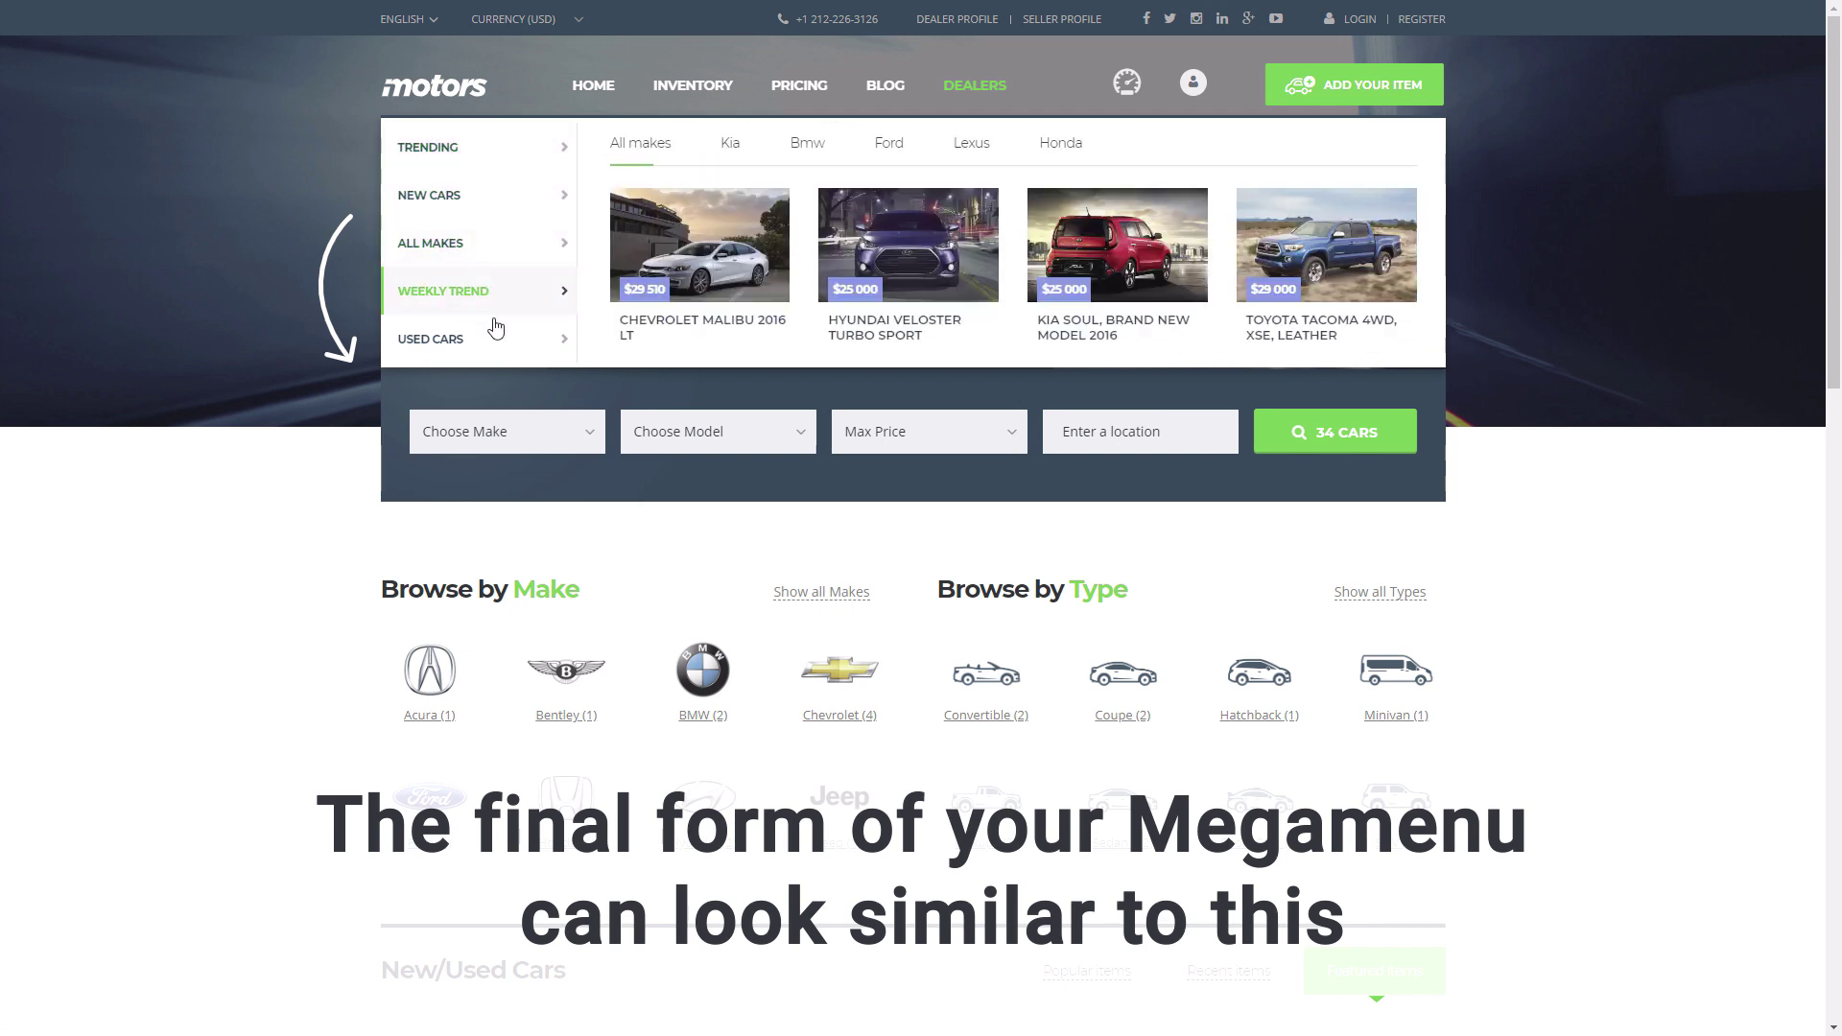
mouse_move(495, 344)
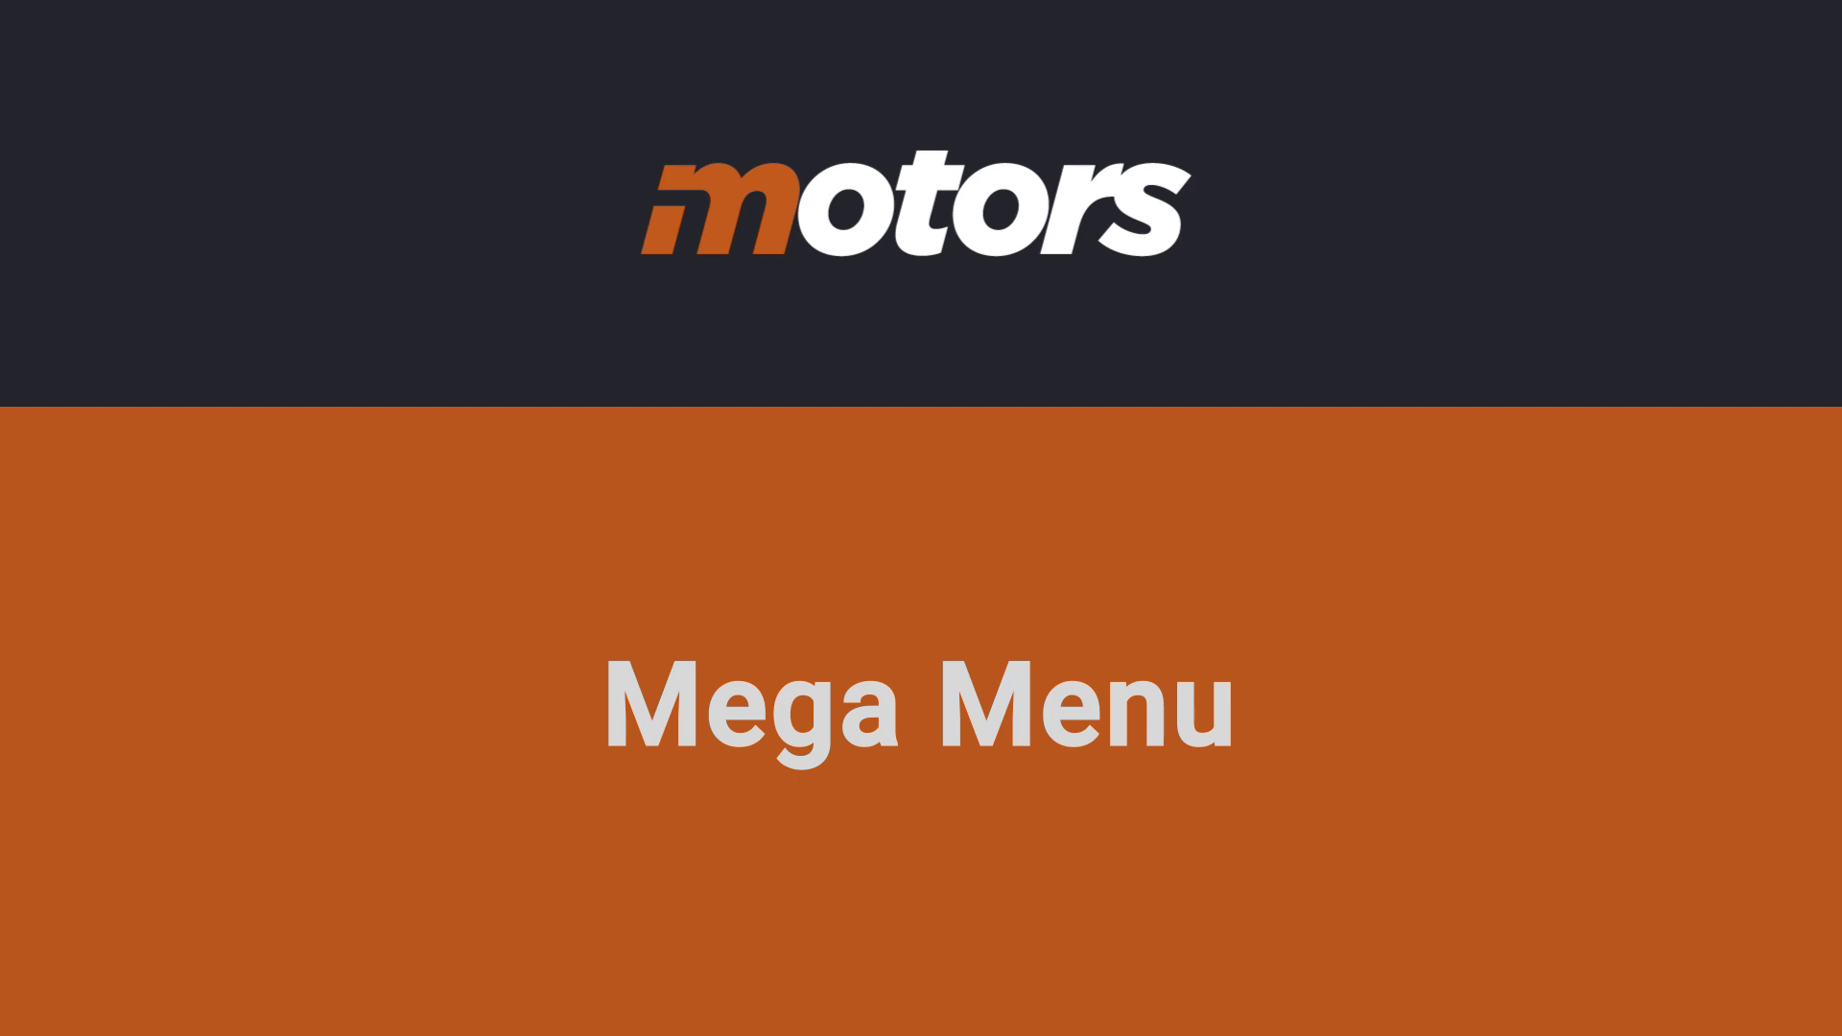